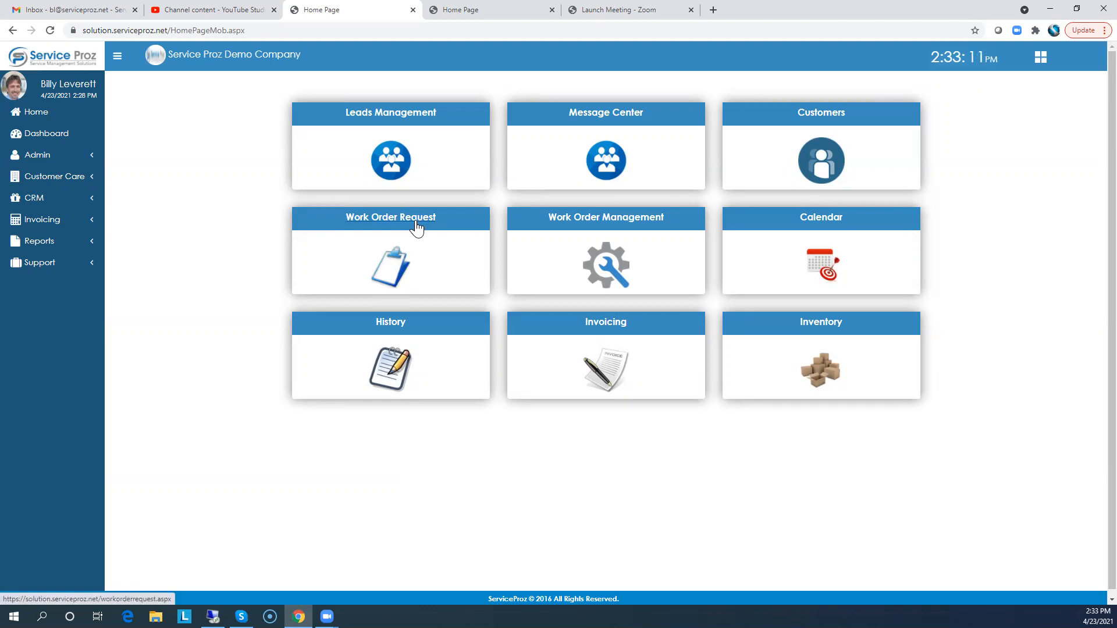
Open Leads Management, start a new lead and enter the master phone number
{"action": "left_click", "coordinate": [387, 116]}
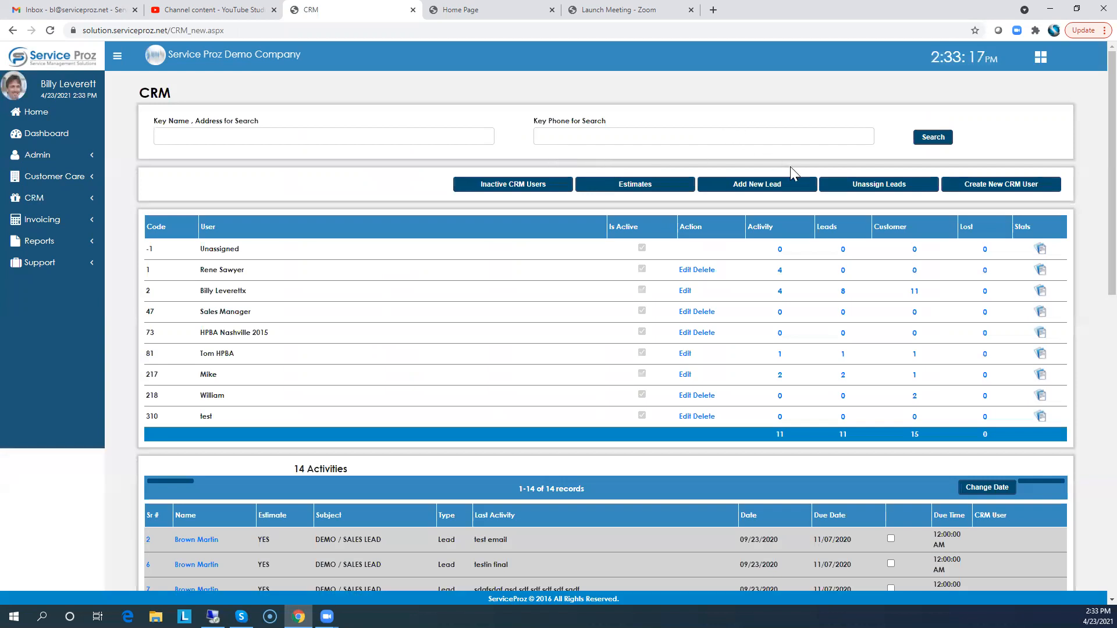
{"action": "left_click", "coordinate": [750, 190]}
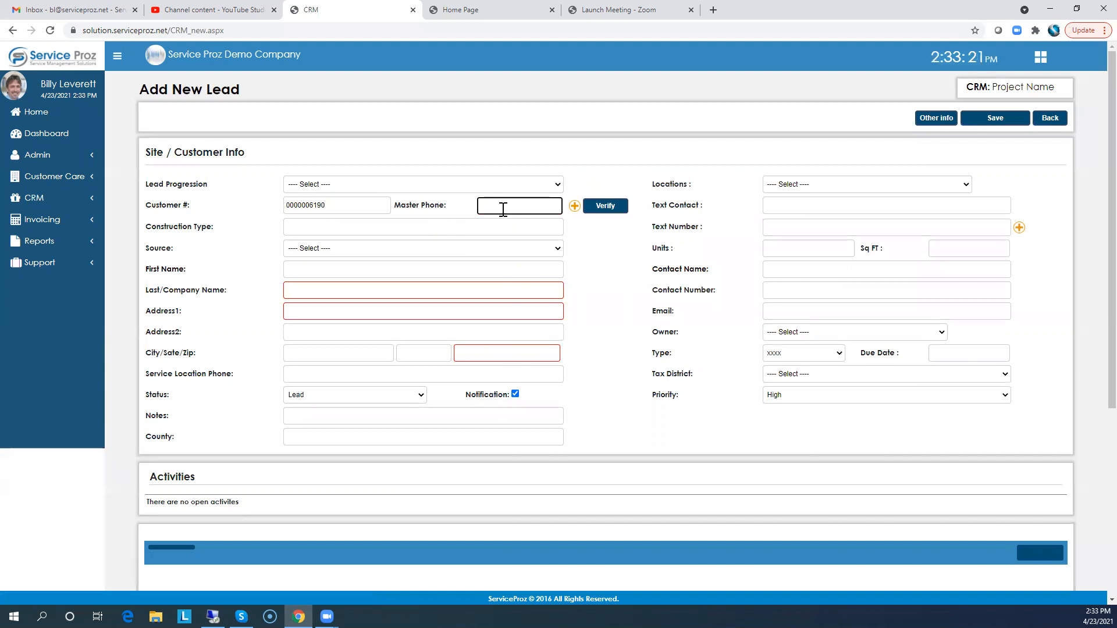
{"action": "key", "text": "Tab"}
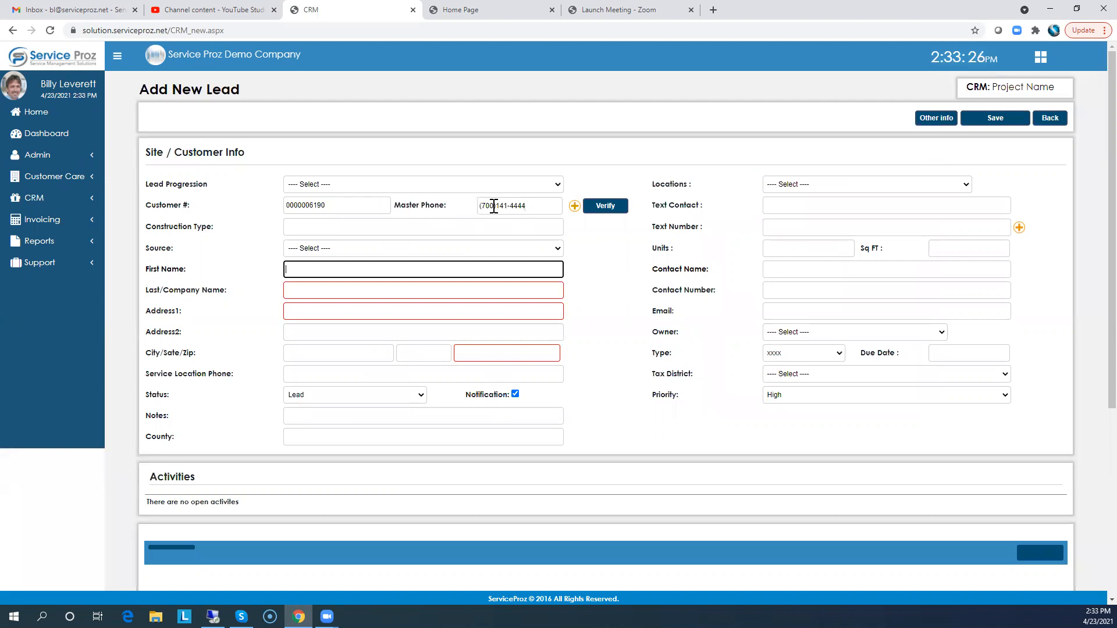
Fill in the lead's first name and last/company name
{"action": "left_click", "coordinate": [314, 269]}
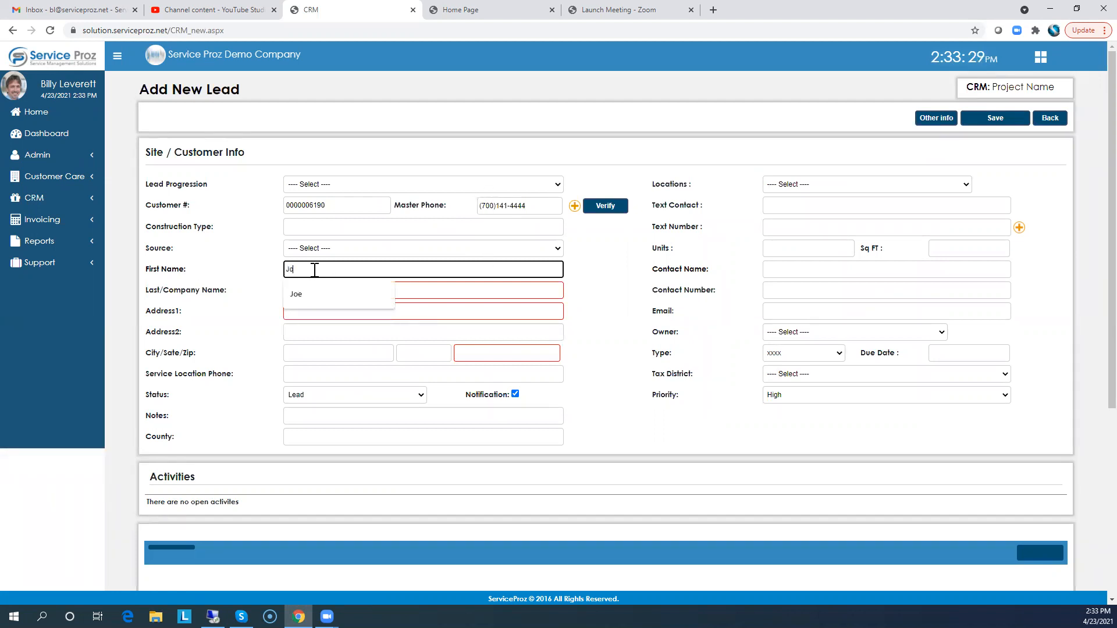
{"action": "key", "text": "Tab"}
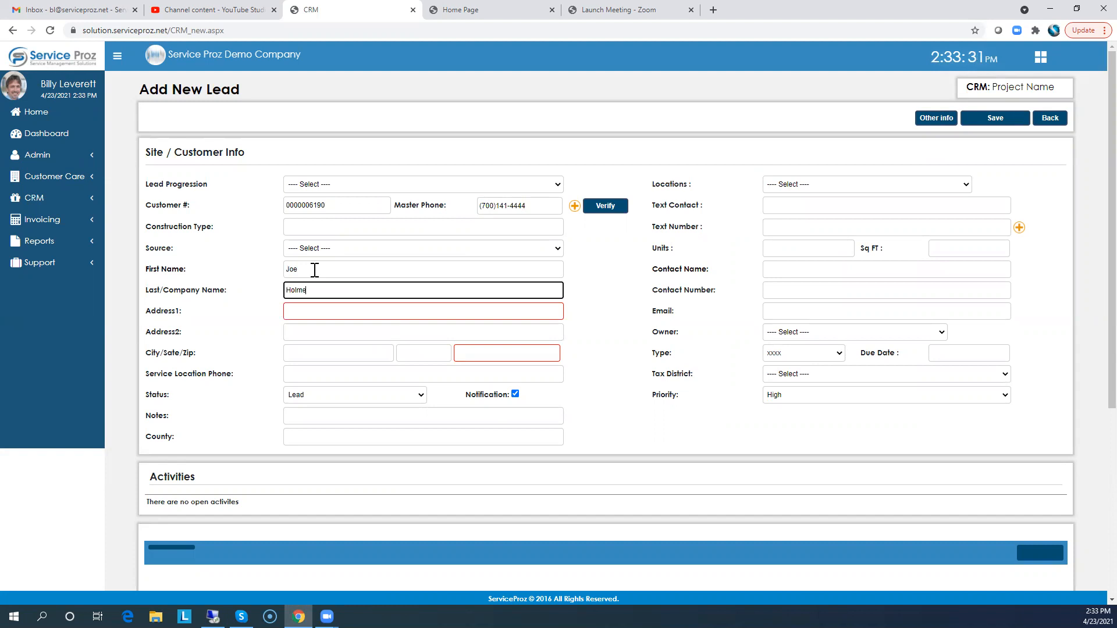
{"action": "key", "text": "Tab"}
Enter the lead's street address, city, state and zip code
{"action": "left_click", "coordinate": [319, 311]}
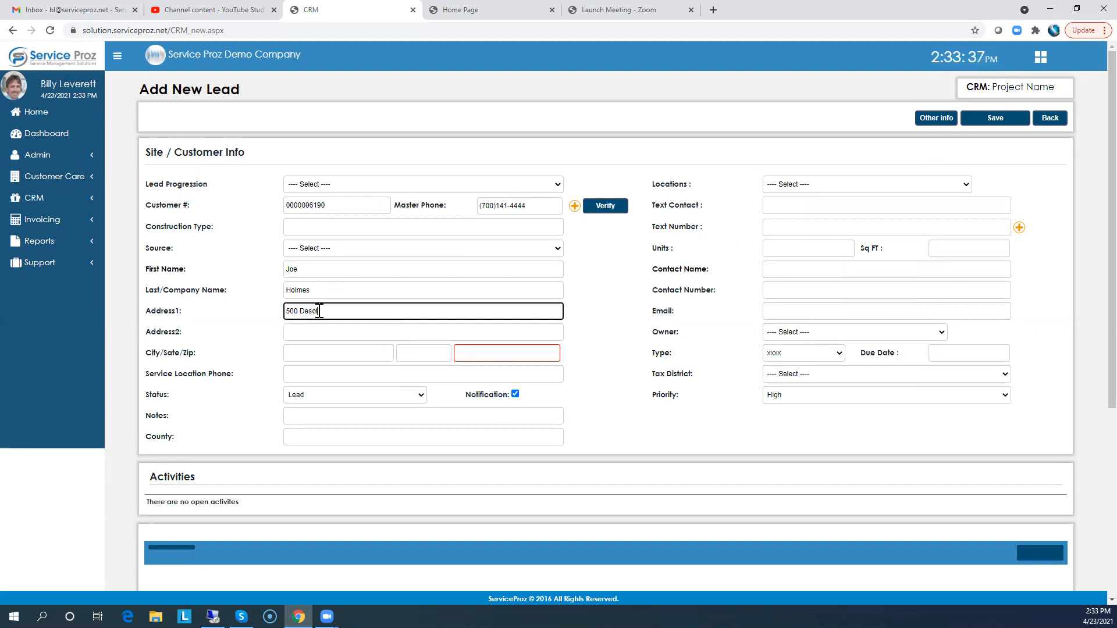
{"action": "key", "text": "Tab"}
{"action": "key", "text": "Tab"}
{"action": "type", "text": "32080"}
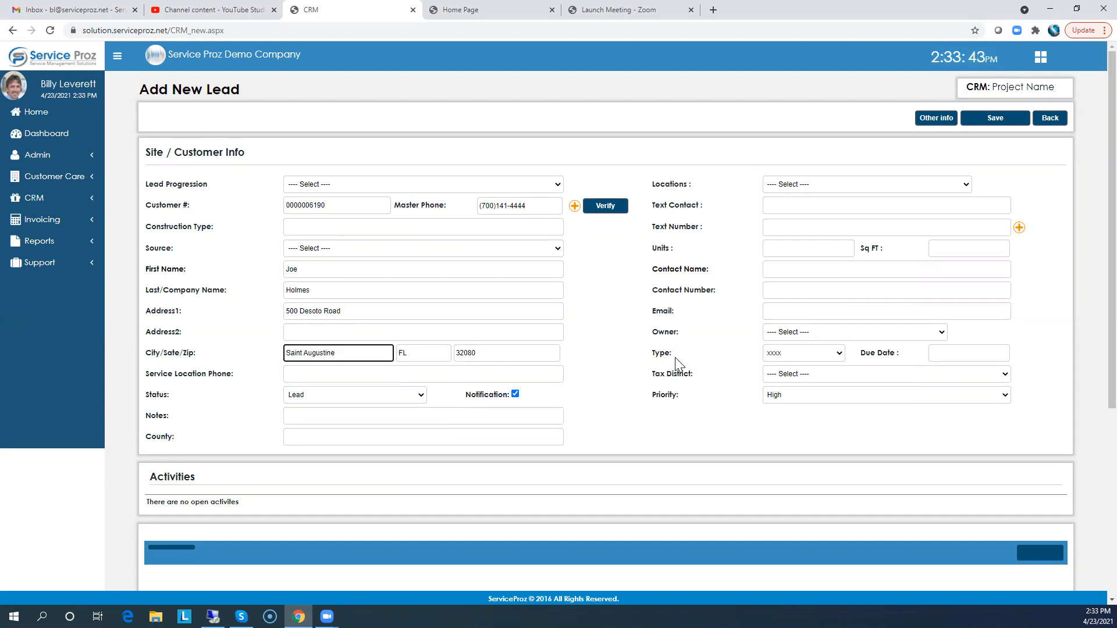
Fill in the text contact and the text number for the lead
{"action": "left_click", "coordinate": [778, 205]}
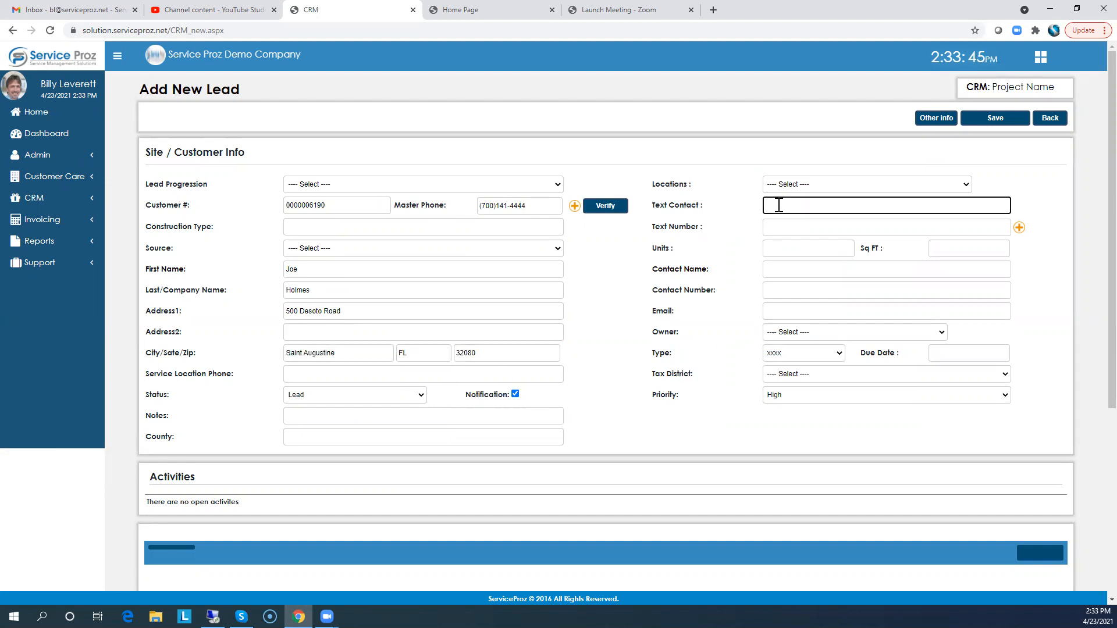
{"action": "key", "text": "Tab"}
{"action": "left_click", "coordinate": [786, 224]}
{"action": "key", "text": "Tab"}
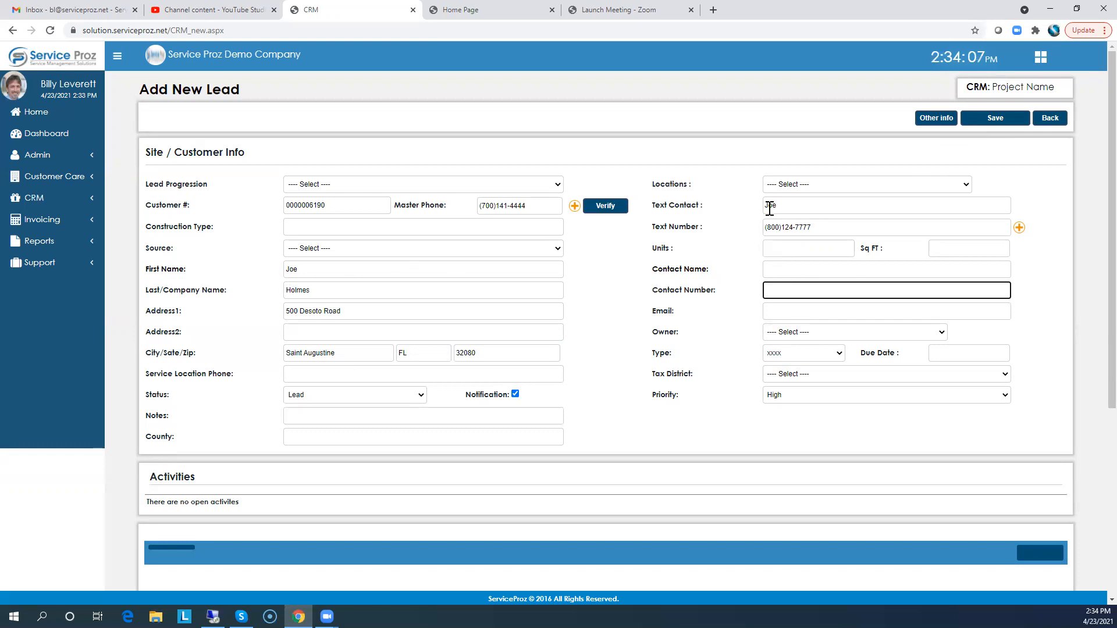
Save the new lead
{"action": "left_click_drag", "start_coordinate": [526, 208], "coordinate": [456, 211]}
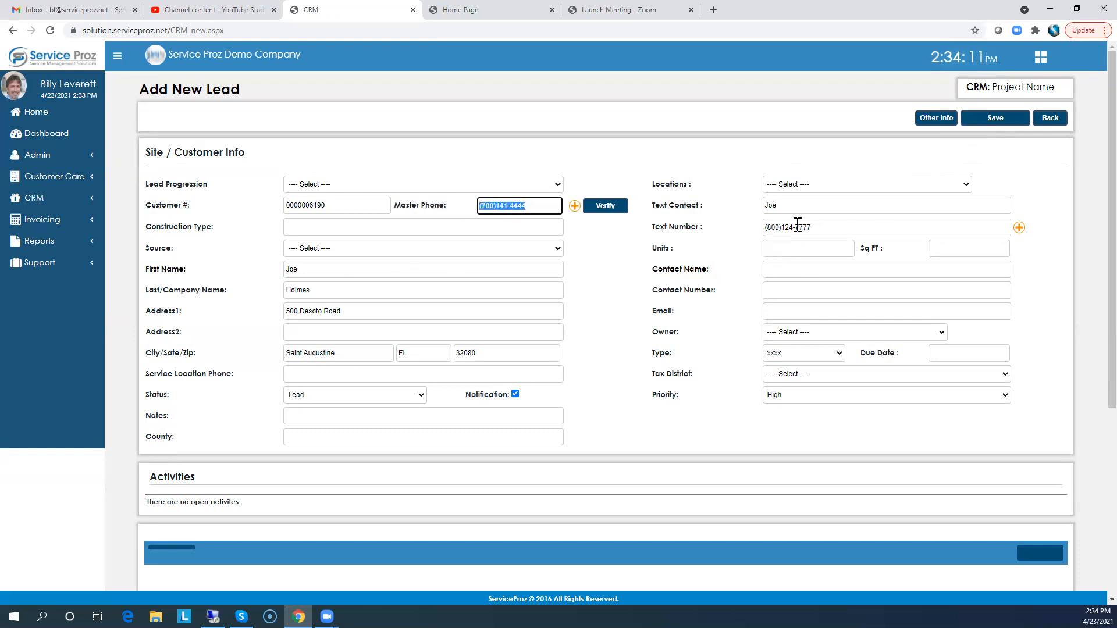
{"action": "left_click", "coordinate": [996, 119]}
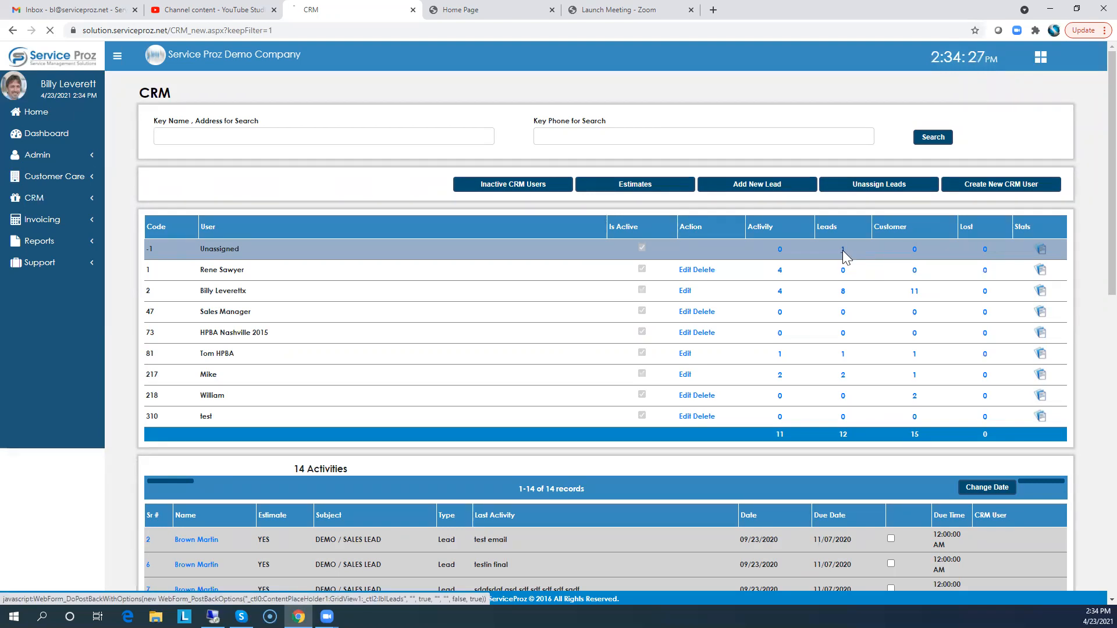
Open the new lead from the unassigned leads list and review its Other info window before closing it
{"action": "left_click", "coordinate": [844, 255]}
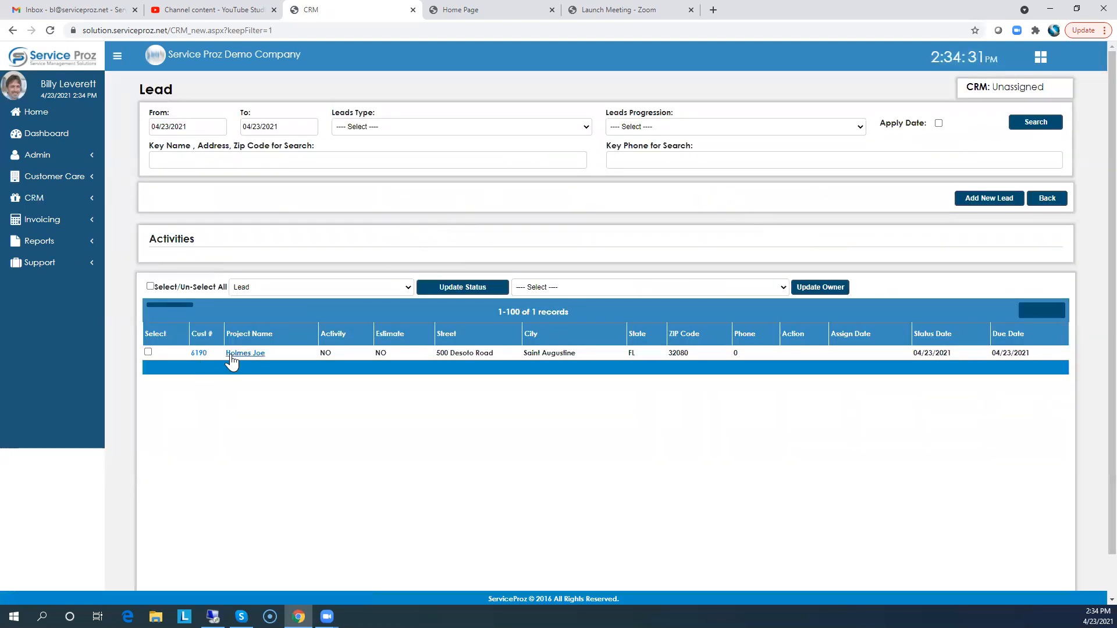
{"action": "left_click", "coordinate": [250, 354]}
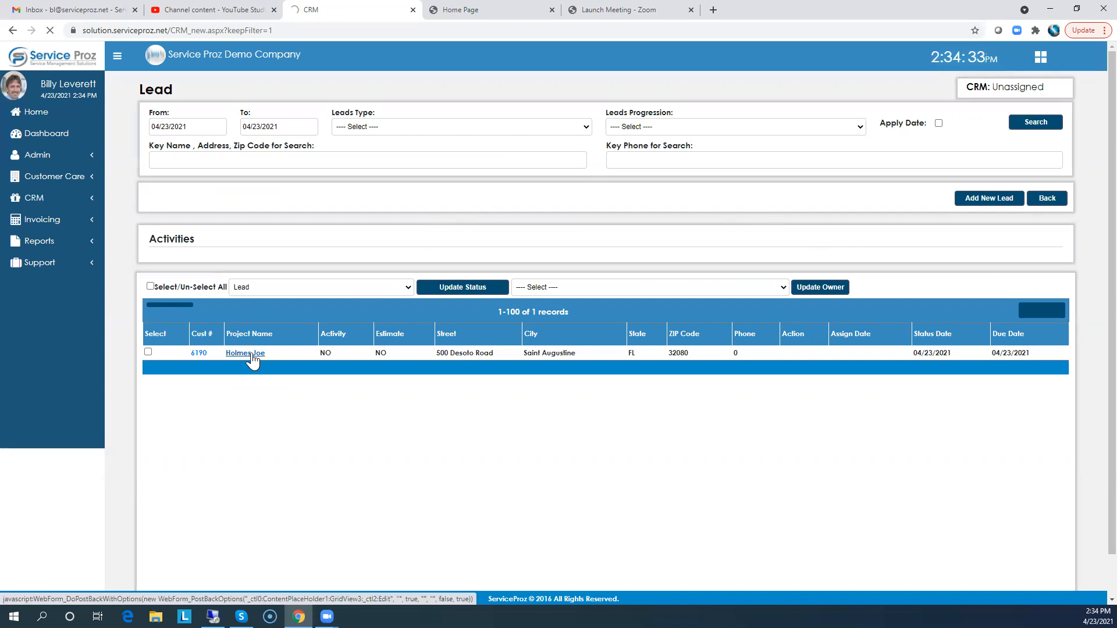
{"action": "left_click", "coordinate": [773, 118]}
{"action": "left_click", "coordinate": [209, 210]}
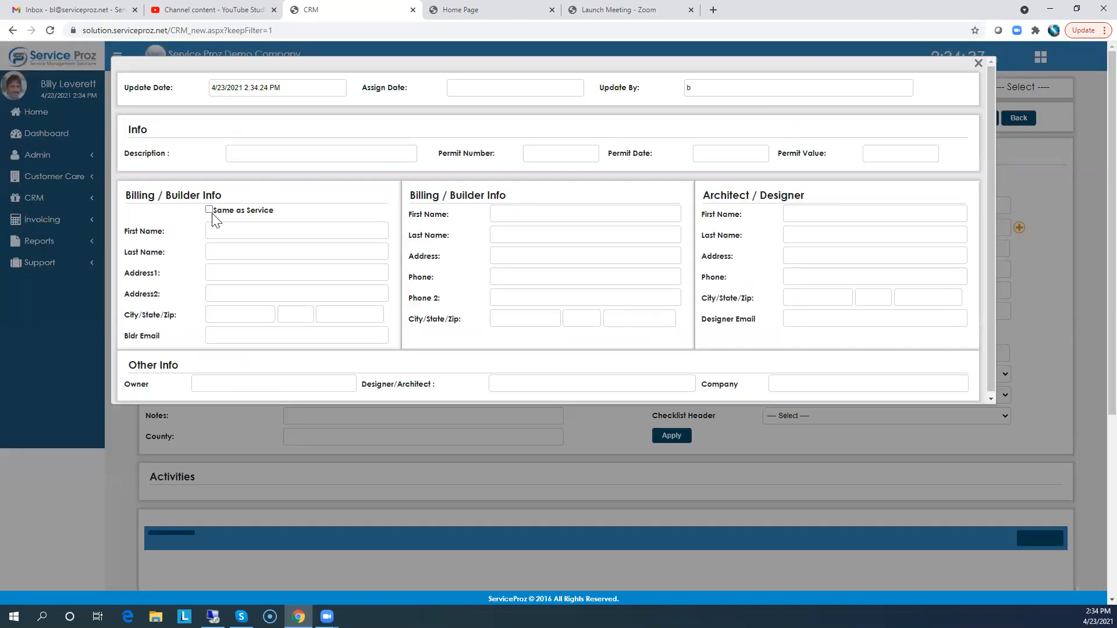
{"action": "left_click", "coordinate": [979, 64]}
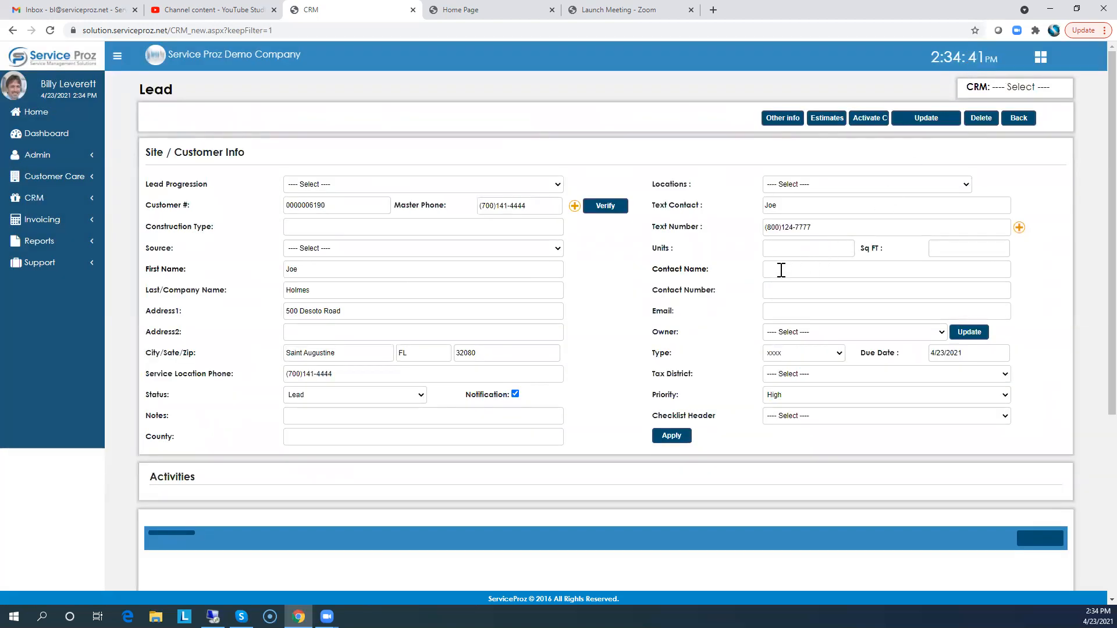
Reassign the lead to a different owner from the CRM users and confirm the owner change
{"action": "left_click", "coordinate": [806, 331]}
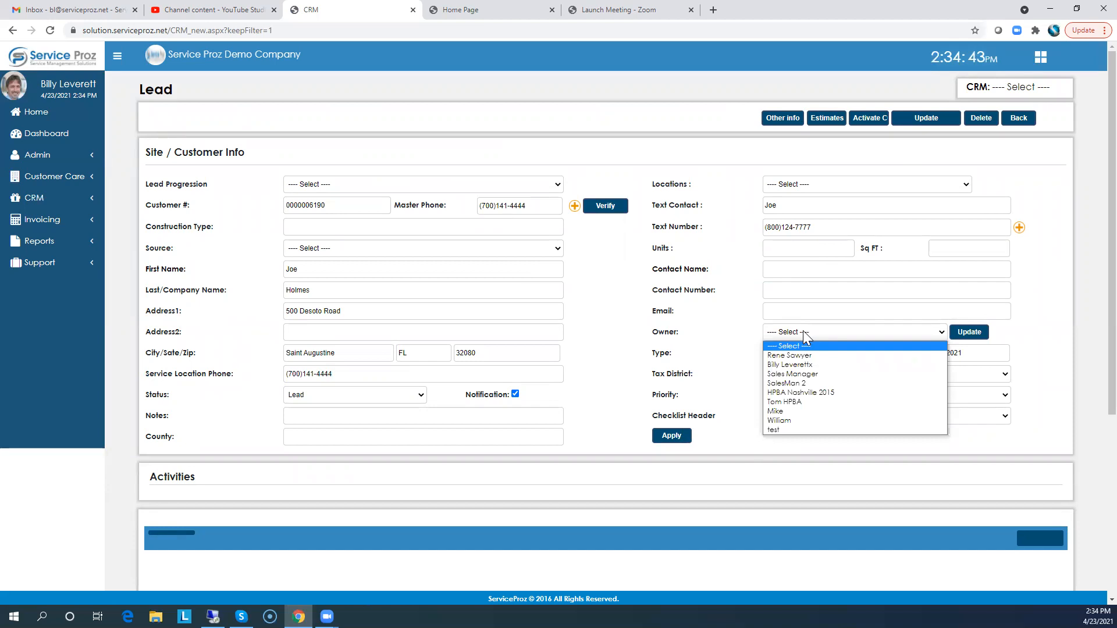
{"action": "left_click", "coordinate": [924, 119]}
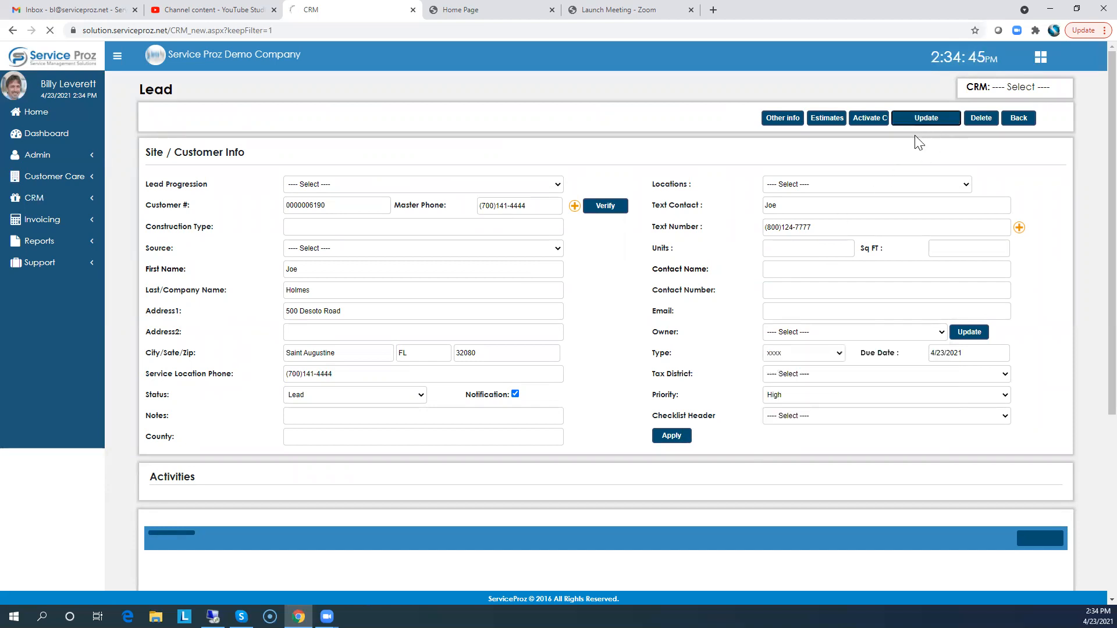
{"action": "left_click", "coordinate": [798, 355]}
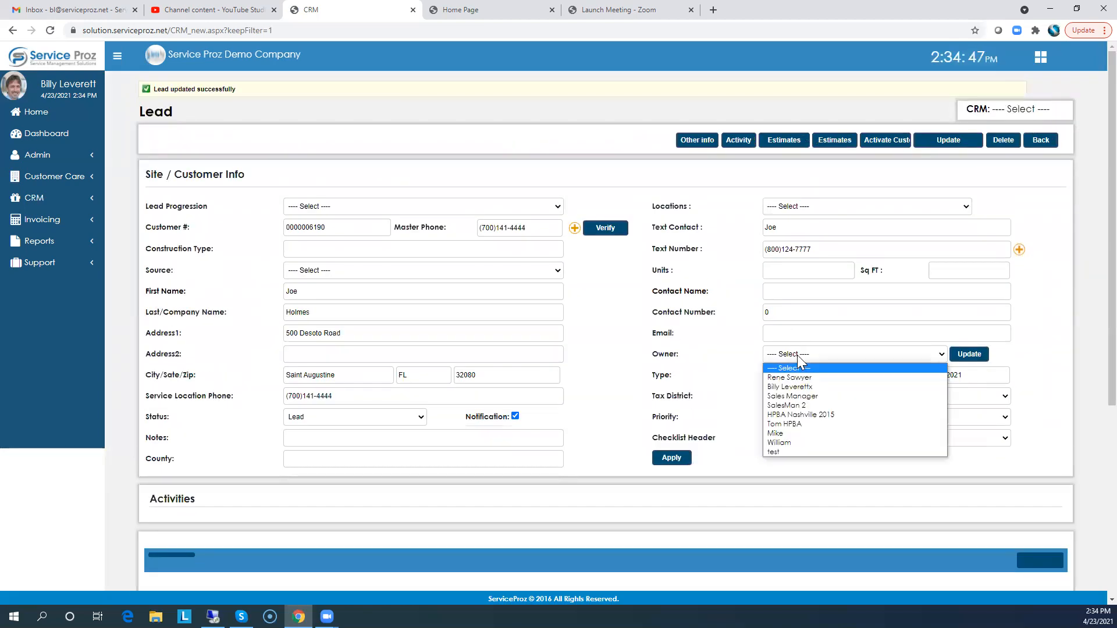
{"action": "left_click", "coordinate": [797, 424]}
{"action": "left_click", "coordinate": [967, 356]}
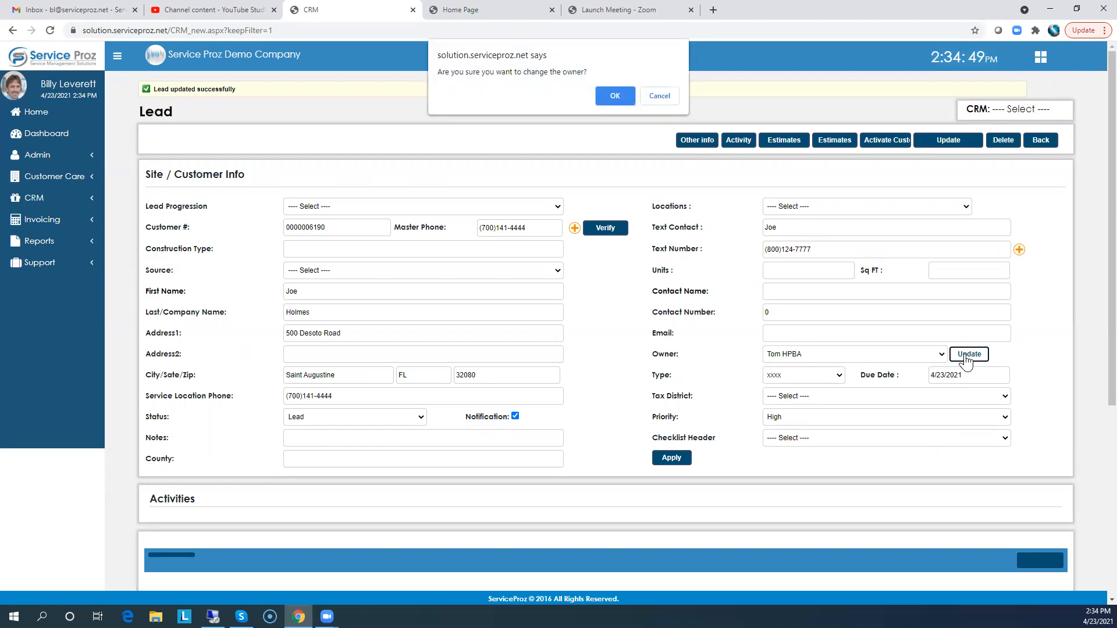
{"action": "left_click", "coordinate": [614, 95]}
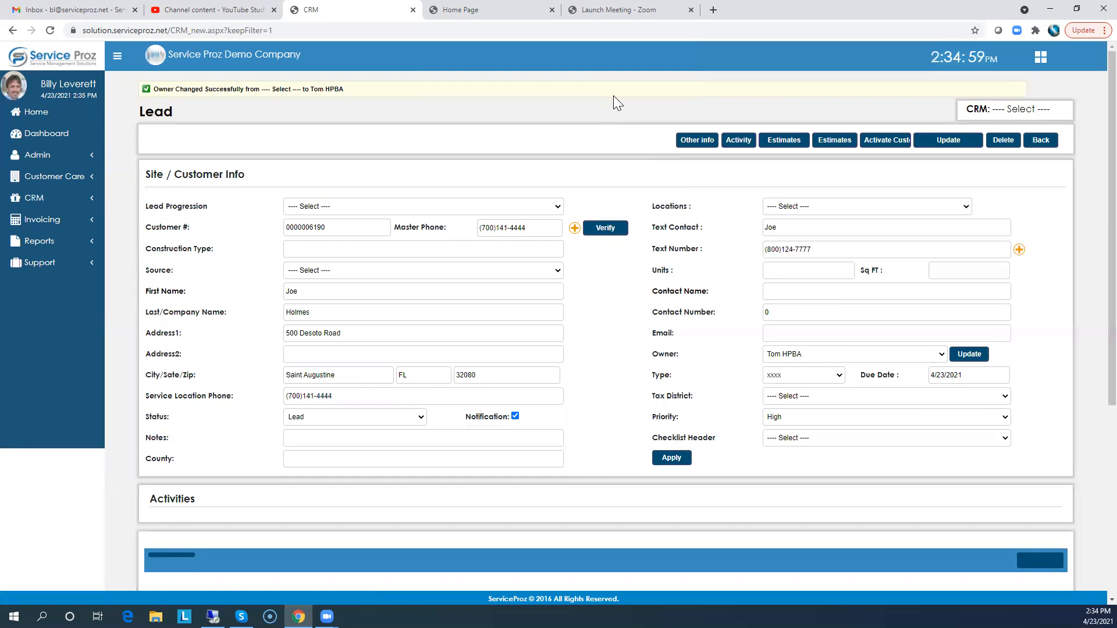
Add an activity with subject Estimate and description "Requesting an Estimate", save it and close the dialog
{"action": "left_click", "coordinate": [737, 140]}
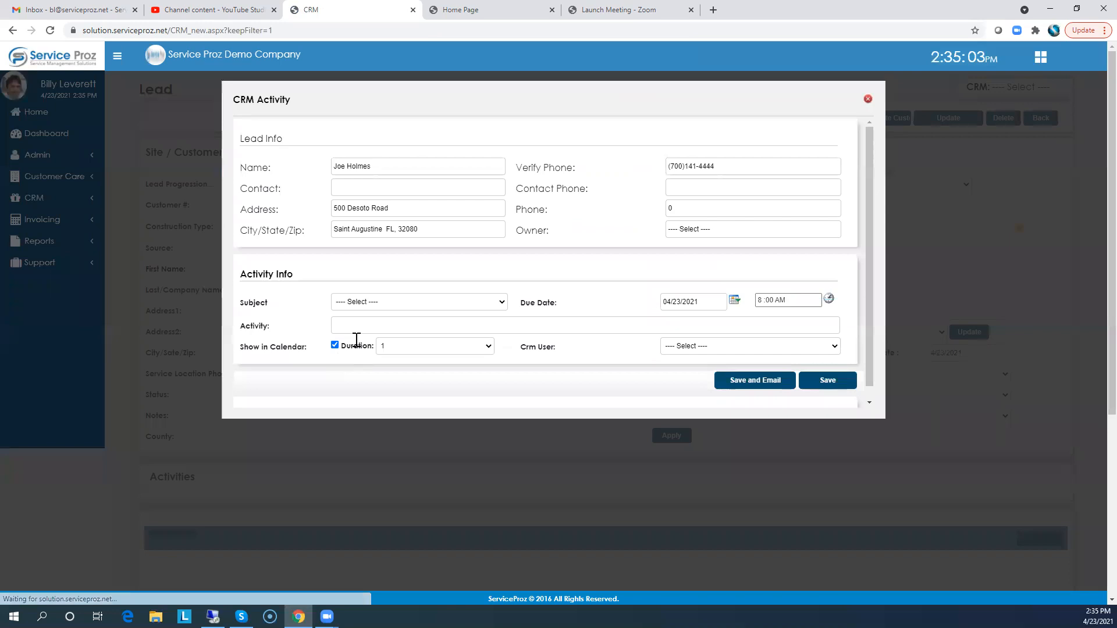
{"action": "left_click", "coordinate": [390, 304]}
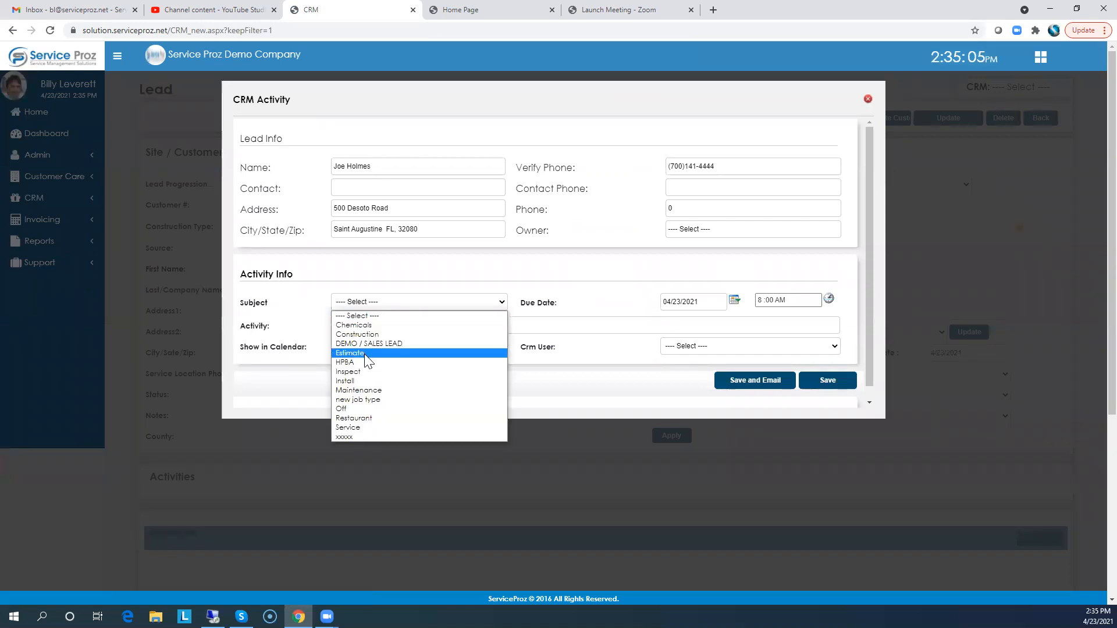
{"action": "left_click", "coordinate": [364, 354]}
{"action": "left_click", "coordinate": [351, 326]}
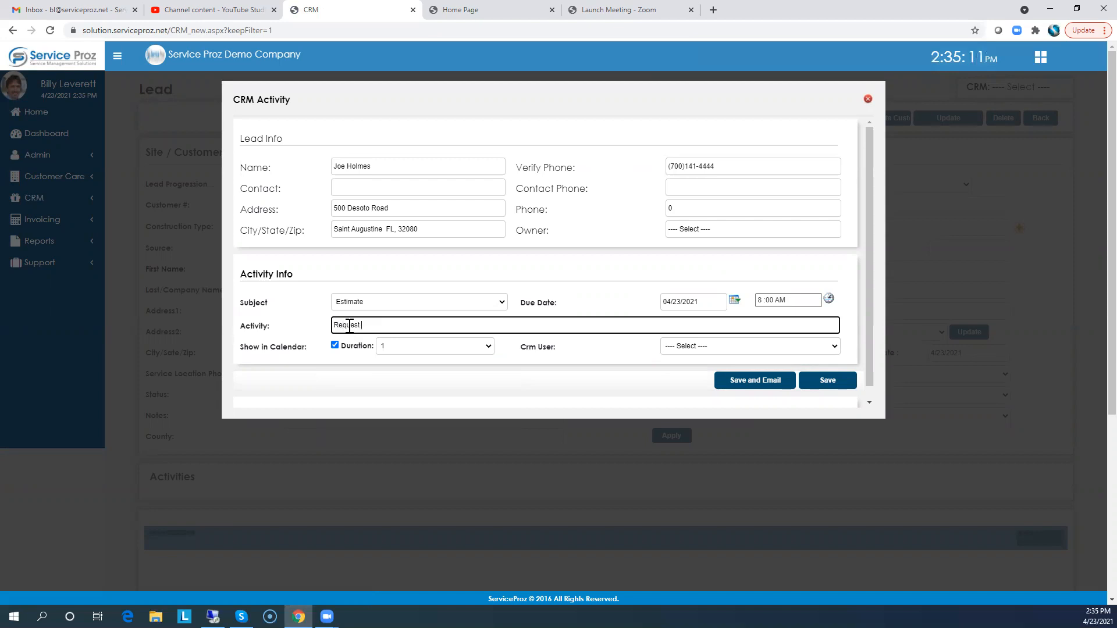
{"action": "type", "text": "ing an Estimate"}
{"action": "left_click", "coordinate": [820, 382]}
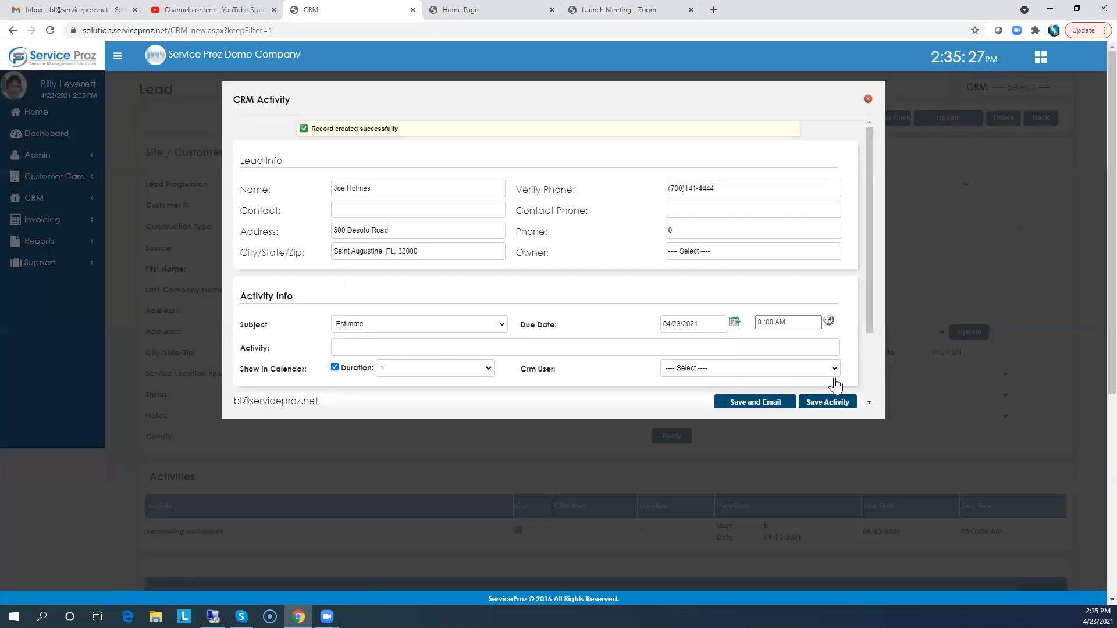
{"action": "left_click", "coordinate": [867, 99]}
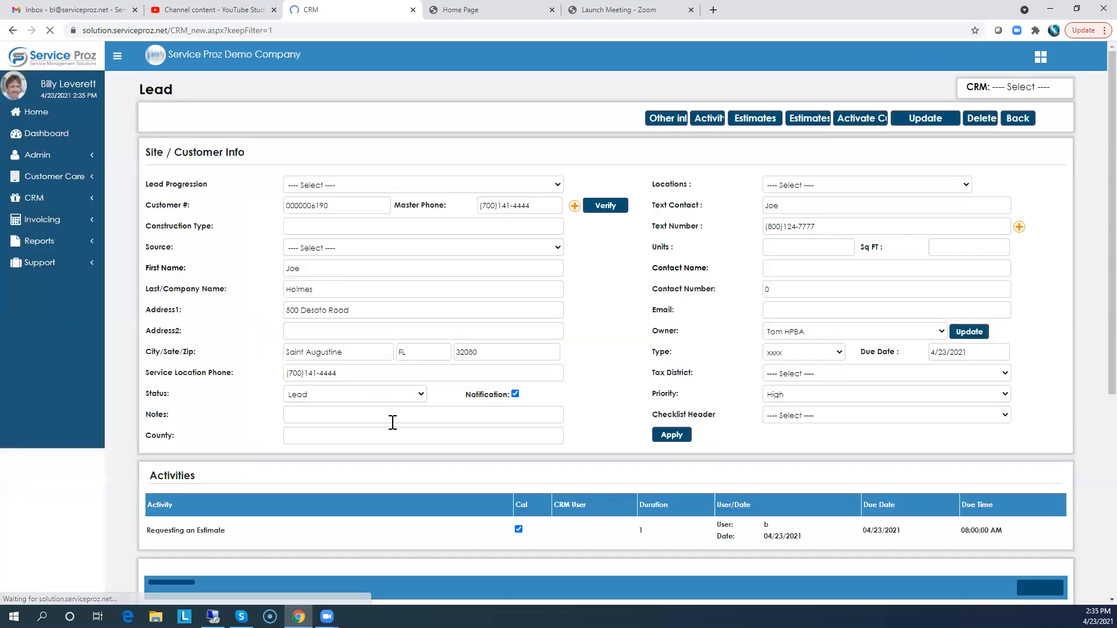
Start a new estimate for the lead, saving it with the default date and terms
{"action": "scroll", "coordinate": [317, 454], "scroll_direction": "down", "scroll_amount": 1}
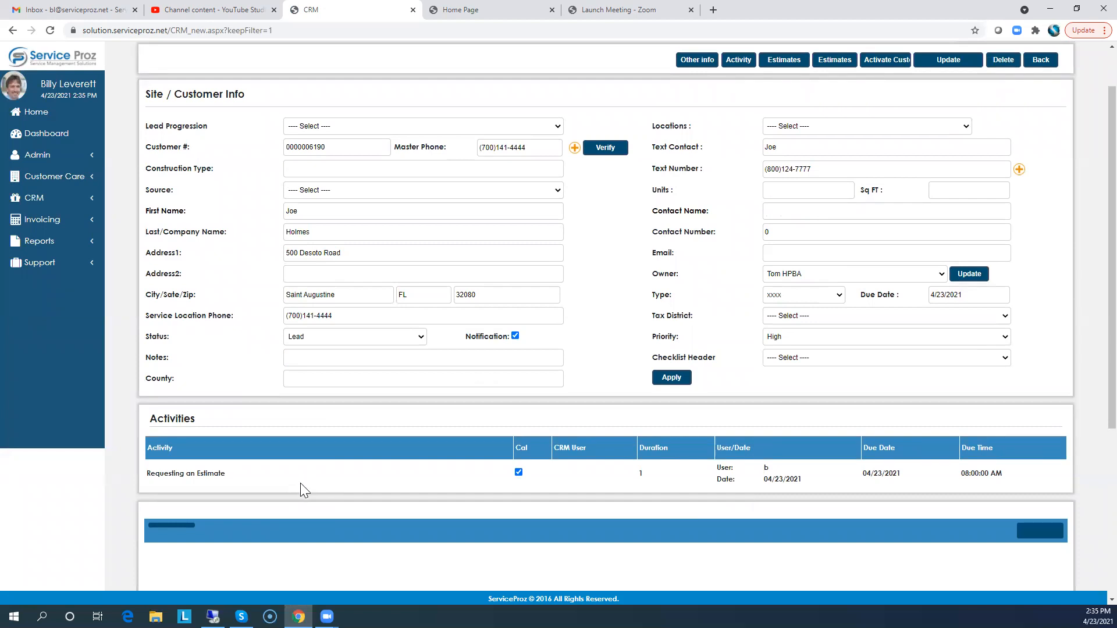
{"action": "scroll", "coordinate": [399, 434], "scroll_direction": "up", "scroll_amount": 1}
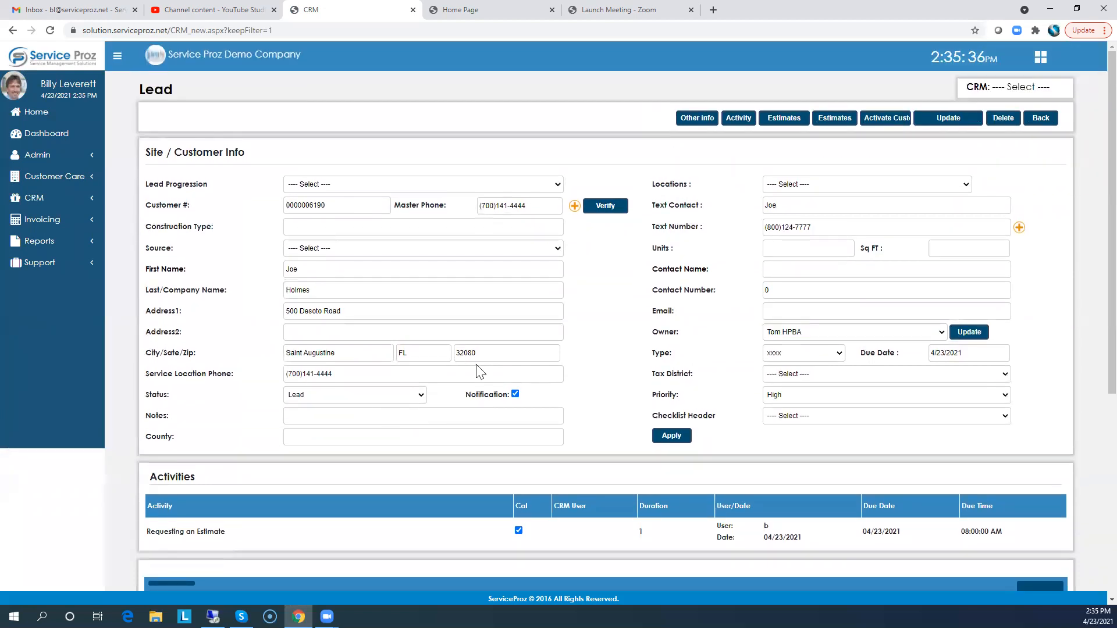
{"action": "left_click", "coordinate": [834, 119]}
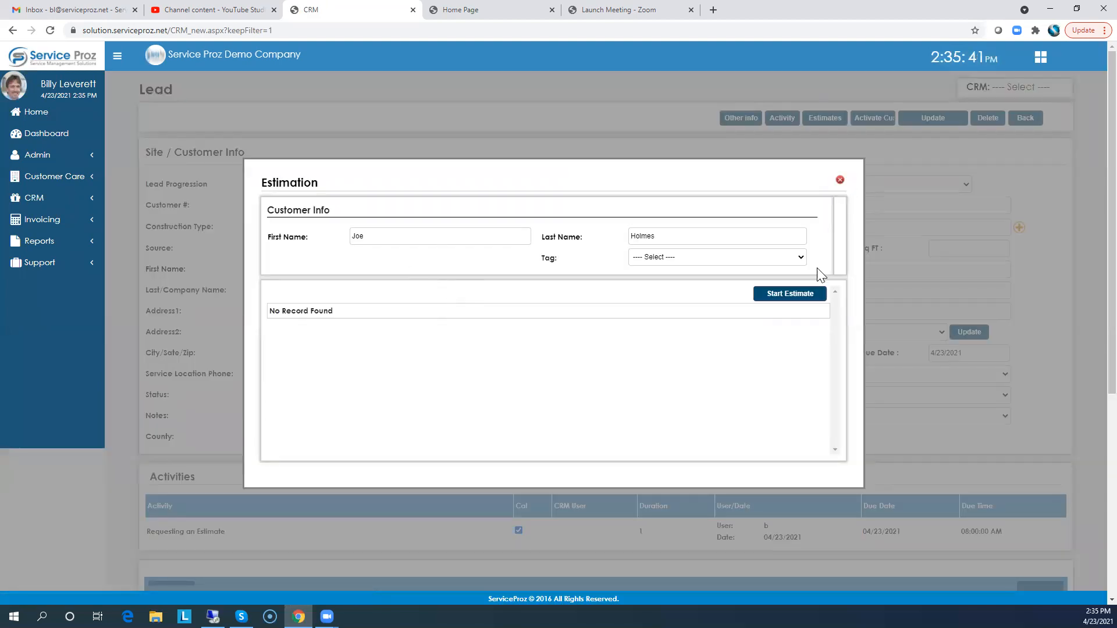
{"action": "left_click", "coordinate": [789, 294]}
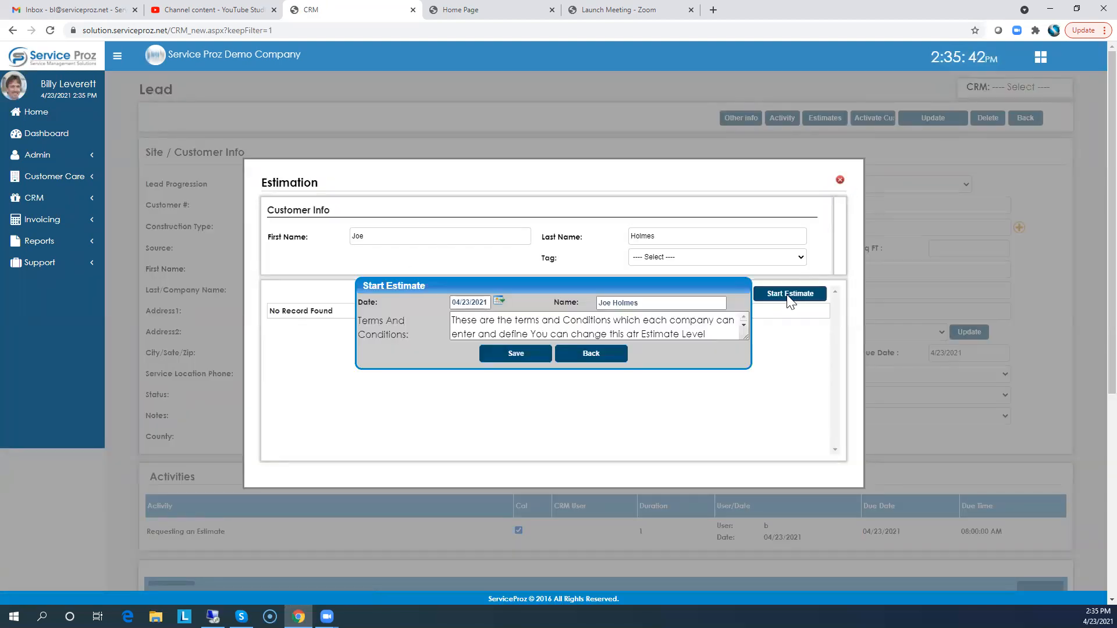
{"action": "left_click", "coordinate": [514, 355]}
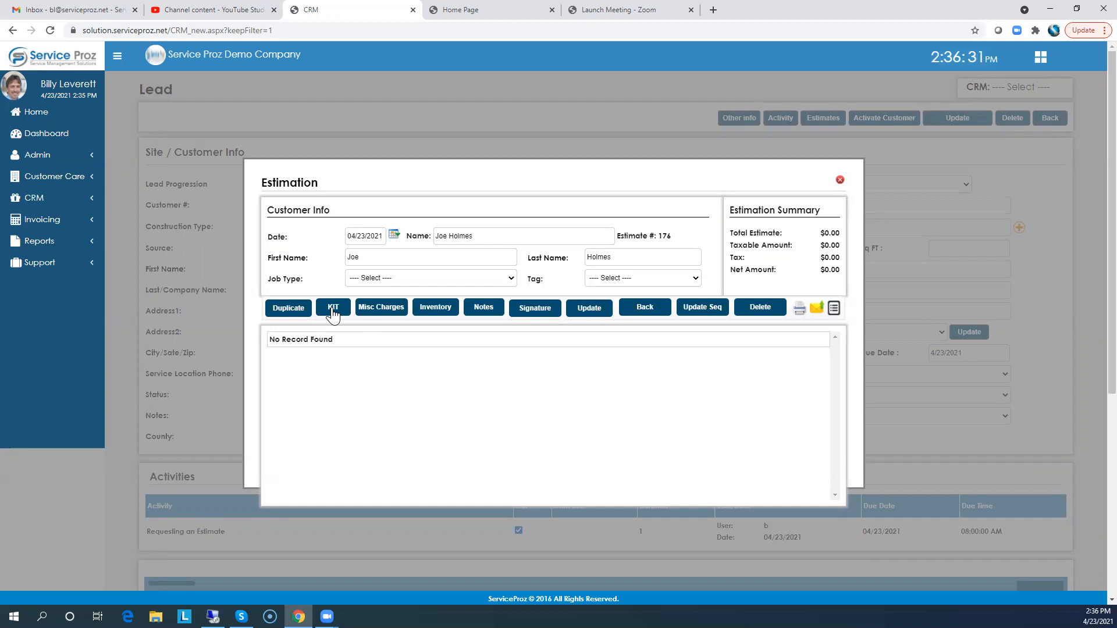
Add the Paver Kit to the estimate's order and close the kit window
{"action": "left_click", "coordinate": [334, 308]}
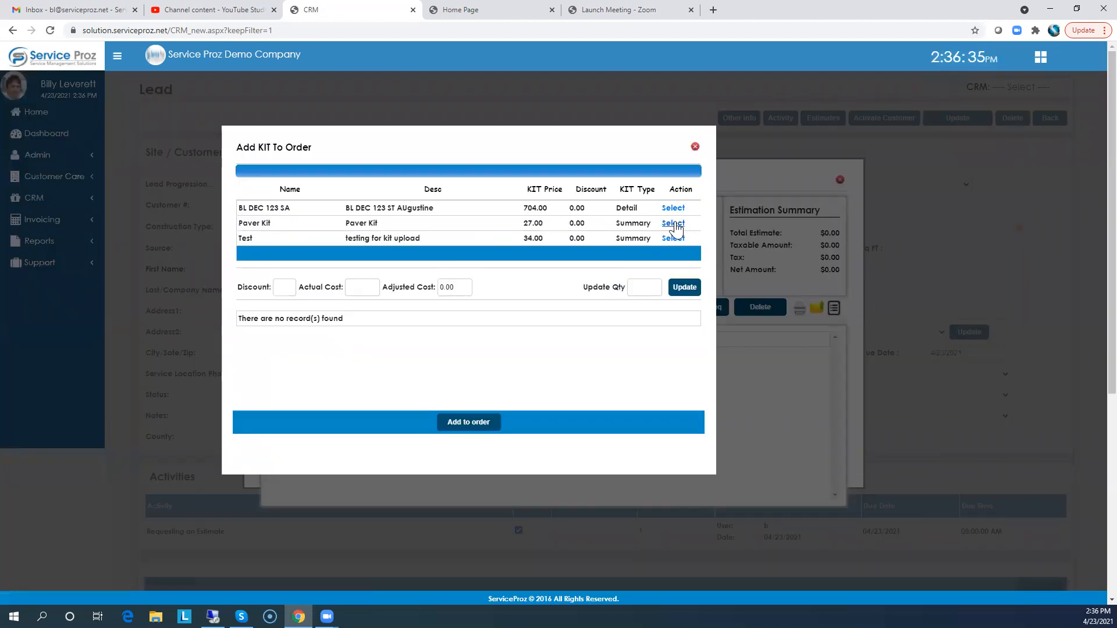
{"action": "left_click", "coordinate": [675, 223]}
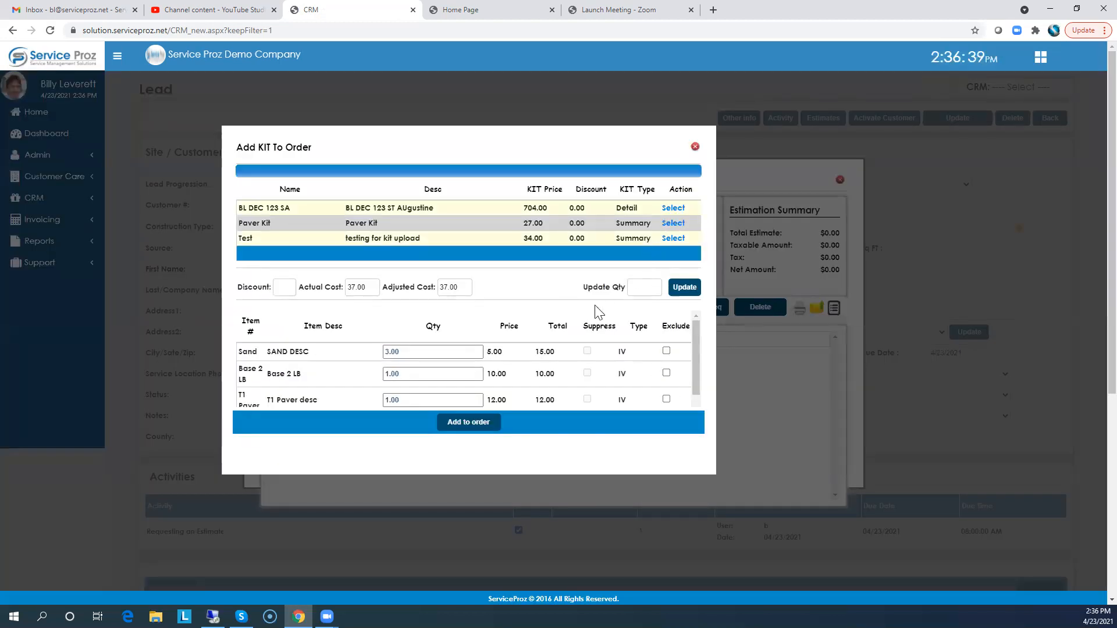
{"action": "left_click", "coordinate": [462, 425]}
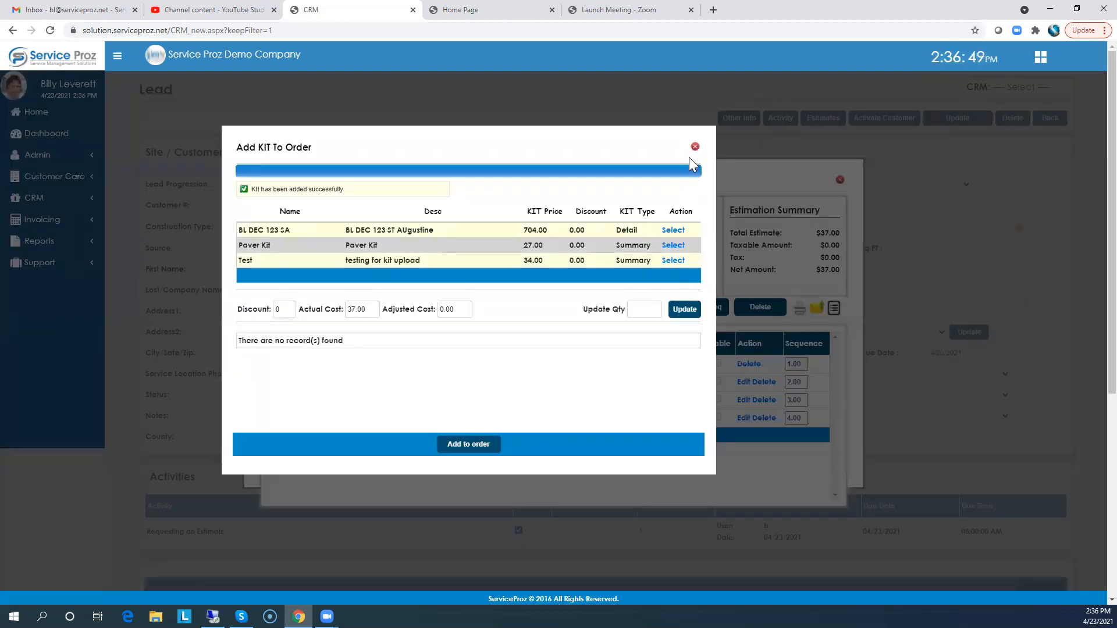
{"action": "left_click", "coordinate": [695, 147]}
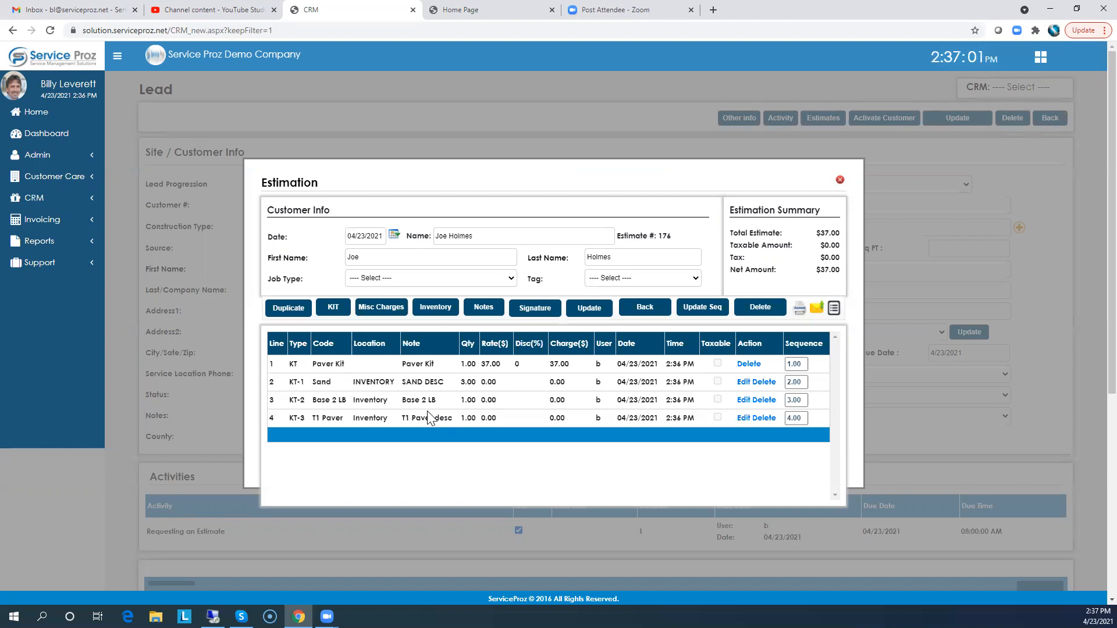
Run the estimate's Summary report and close the report tab afterwards
{"action": "left_click", "coordinate": [799, 309]}
{"action": "left_click", "coordinate": [369, 180]}
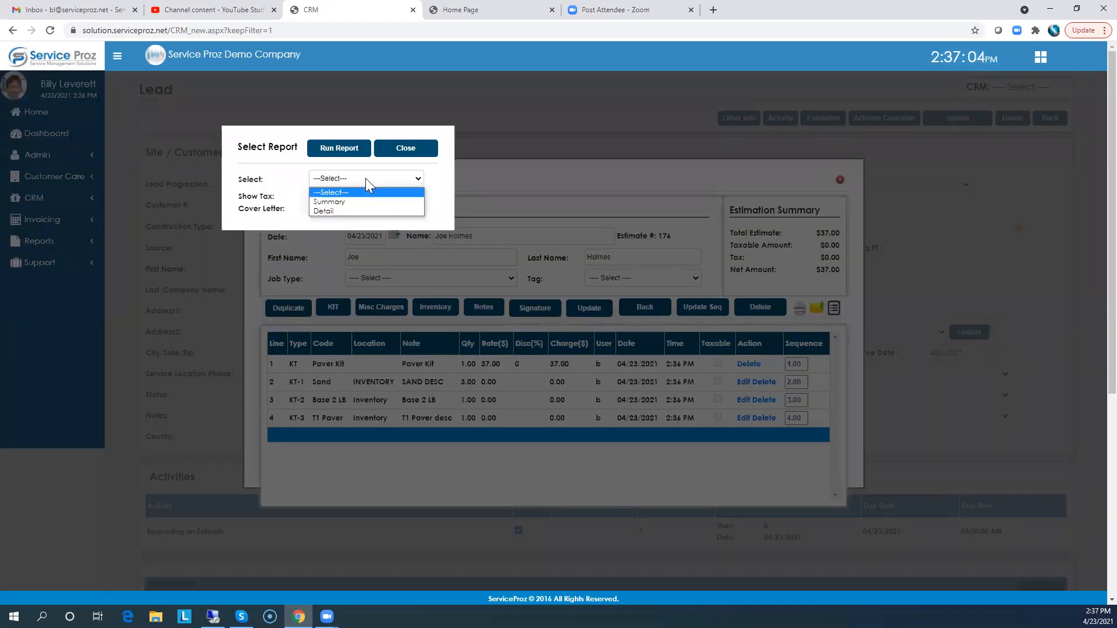
{"action": "left_click", "coordinate": [331, 202]}
{"action": "left_click", "coordinate": [343, 153]}
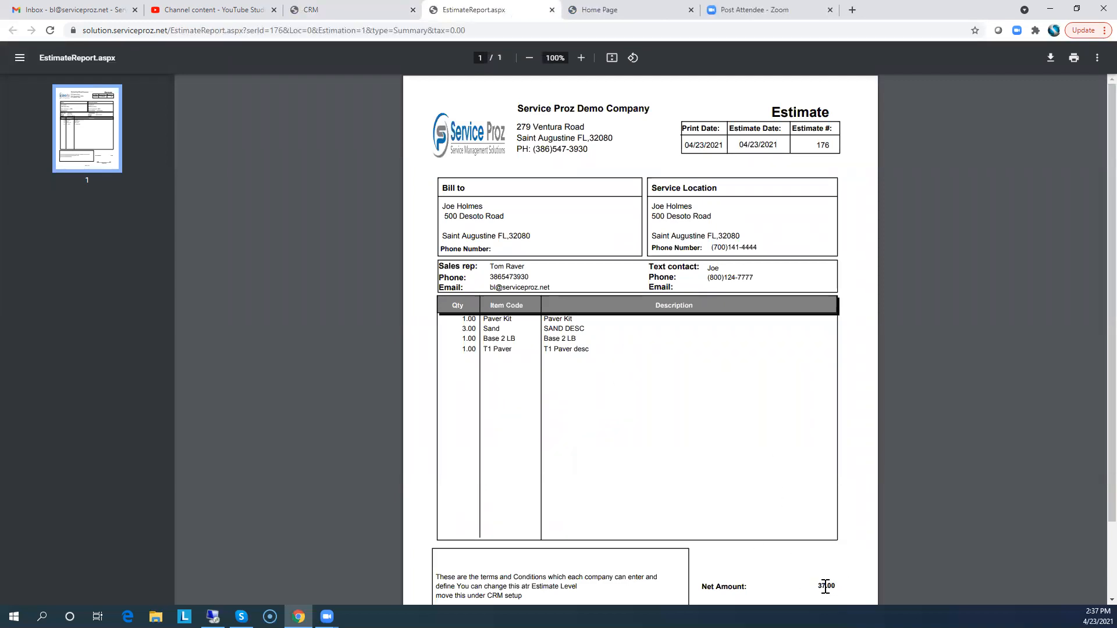
{"action": "left_click", "coordinate": [552, 10]}
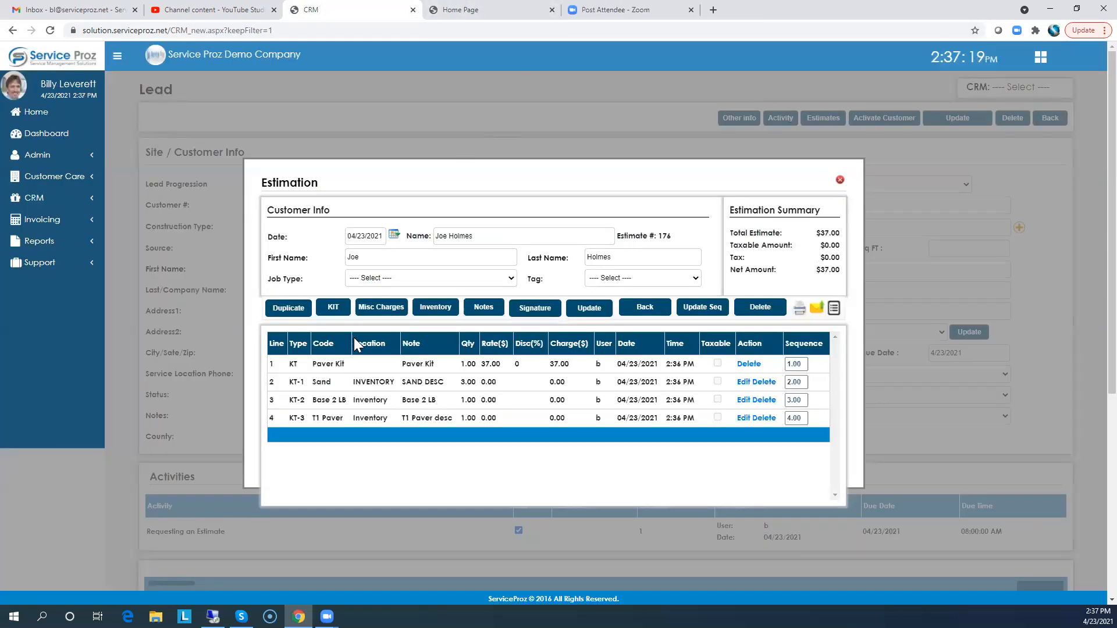
Add a Labor misc charge with quantity 5 to the estimate's order and close the misc charges dialog
{"action": "left_click", "coordinate": [381, 309]}
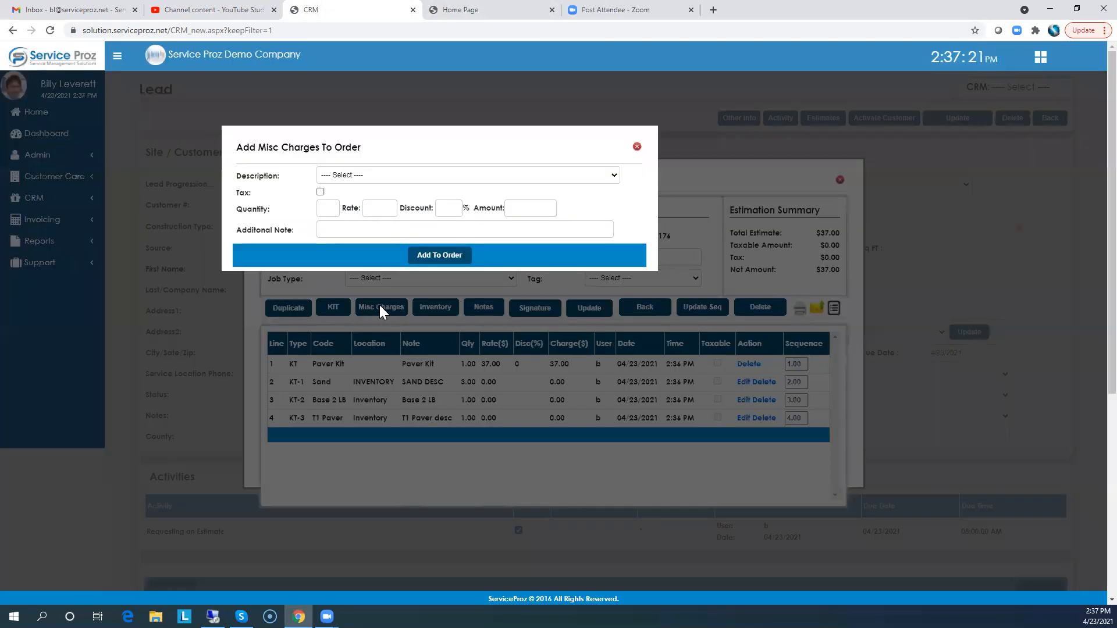
{"action": "left_click", "coordinate": [366, 175]}
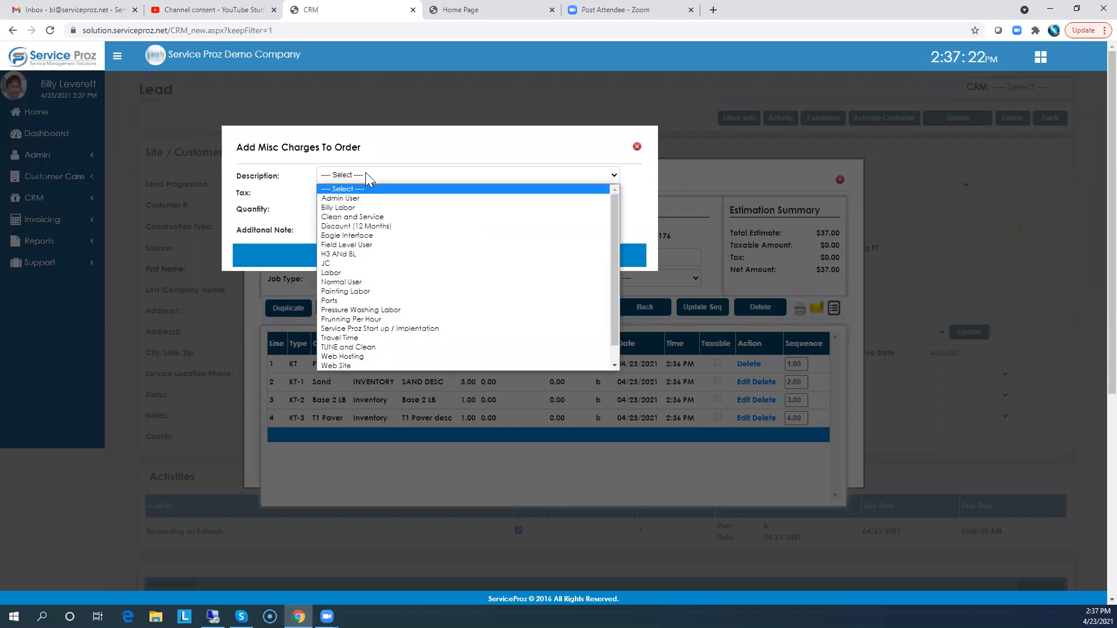
{"action": "left_click", "coordinate": [331, 272]}
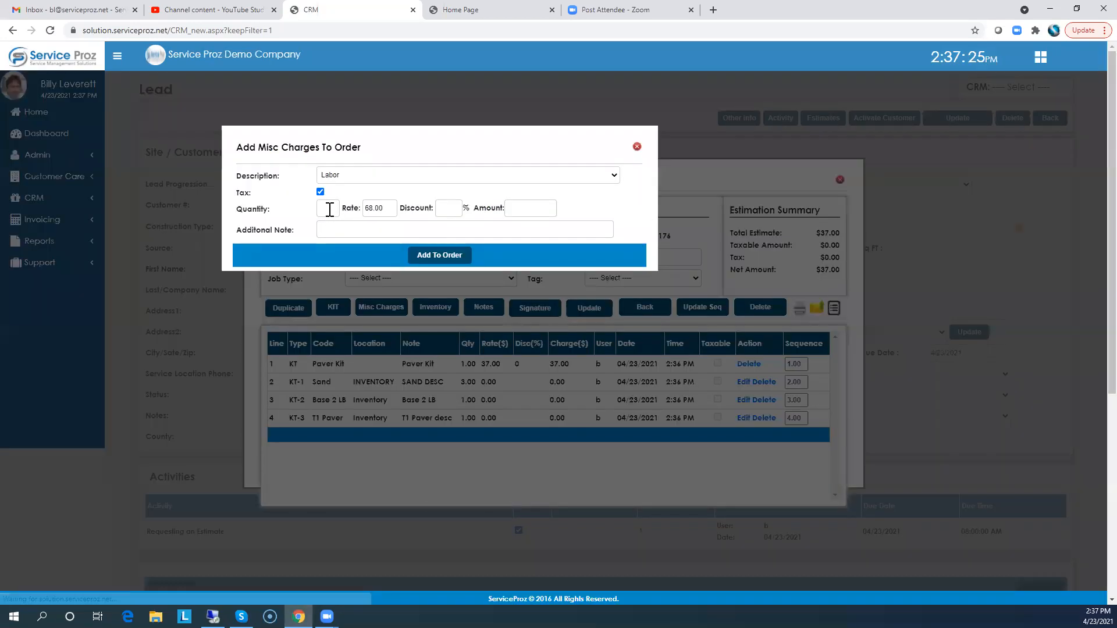
{"action": "left_click", "coordinate": [330, 208]}
{"action": "type", "text": "5"}
{"action": "key", "text": "Tab"}
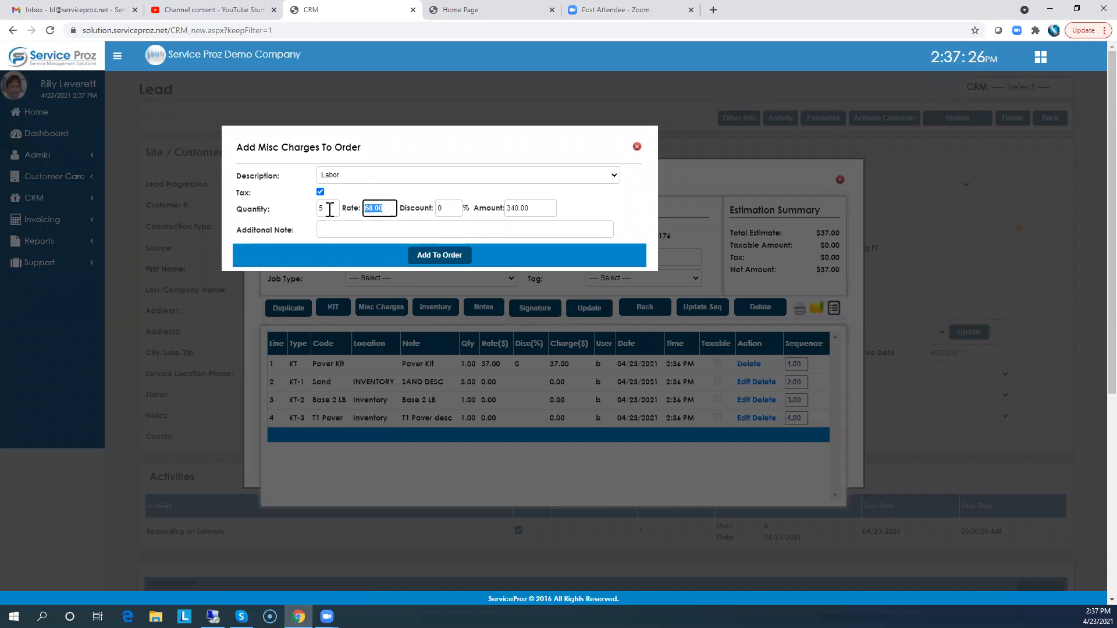
{"action": "left_click", "coordinate": [435, 256]}
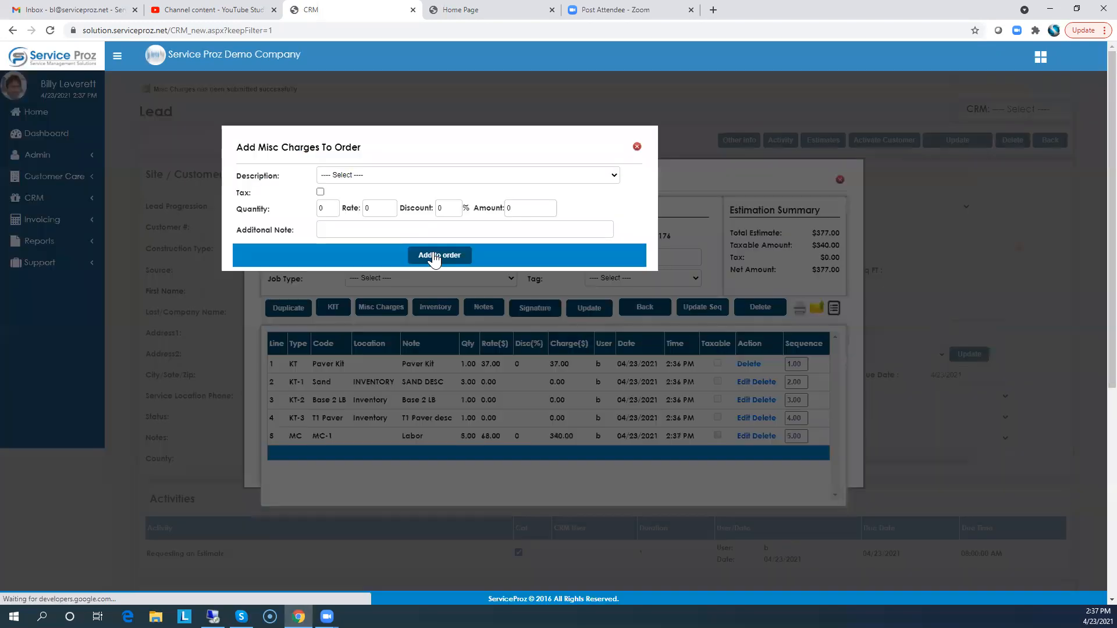
{"action": "left_click", "coordinate": [637, 147]}
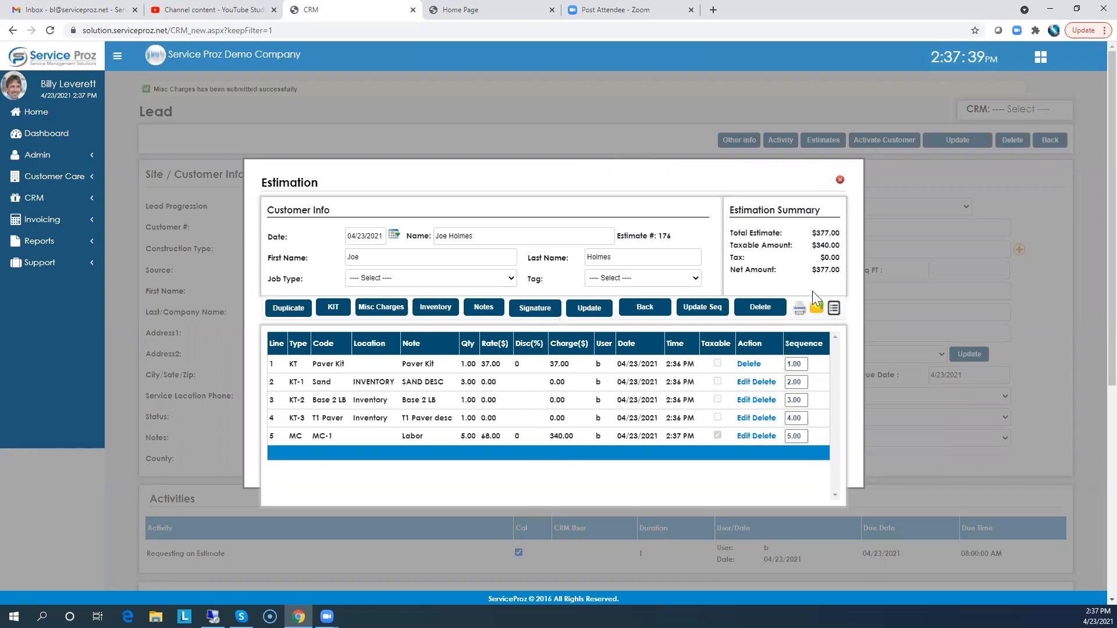
Run the estimate's Detail report and close the report tab
{"action": "left_click", "coordinate": [799, 308]}
{"action": "left_click", "coordinate": [356, 181]}
{"action": "left_click", "coordinate": [333, 212]}
{"action": "left_click", "coordinate": [343, 150]}
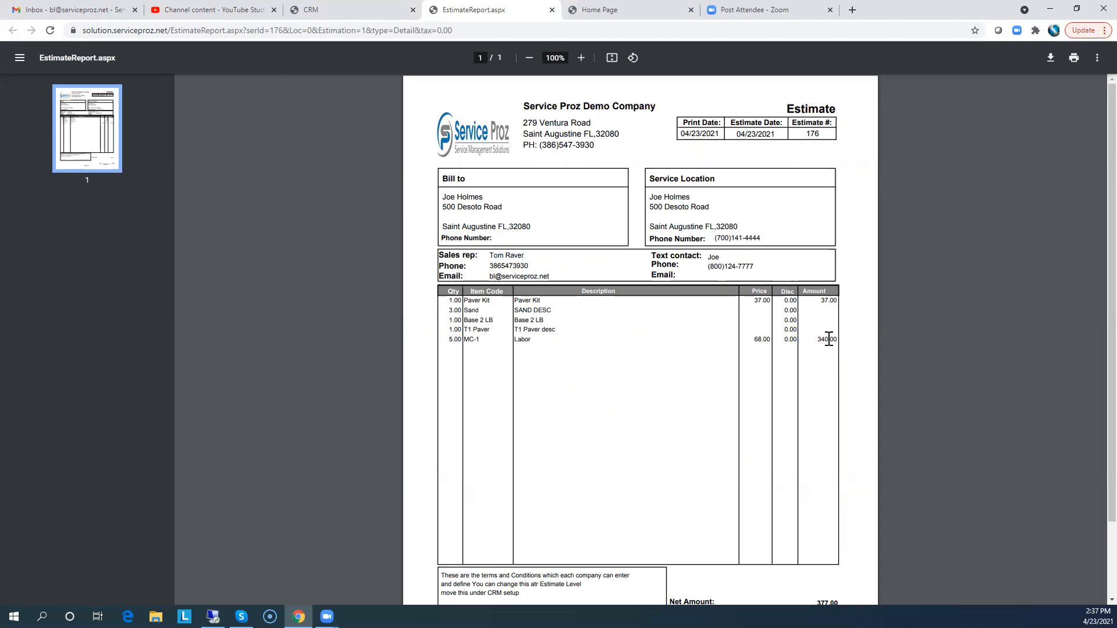
{"action": "left_click", "coordinate": [552, 10]}
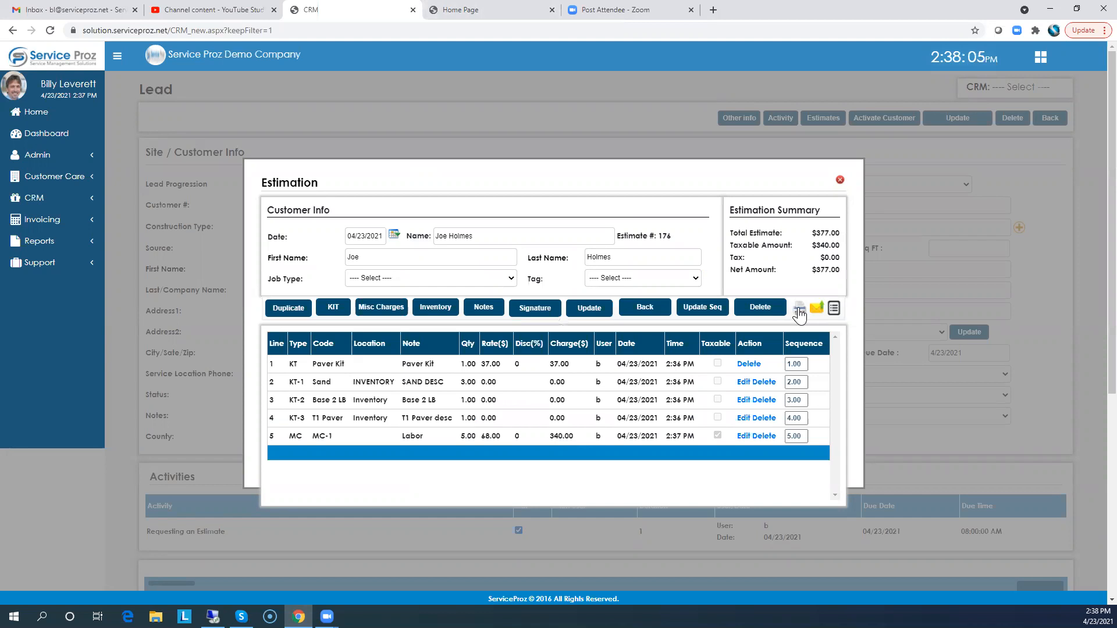
Close the estimate and log a new lead activity described as "Estimate Delivered", saving it and closing the dialog
{"action": "left_click", "coordinate": [840, 181]}
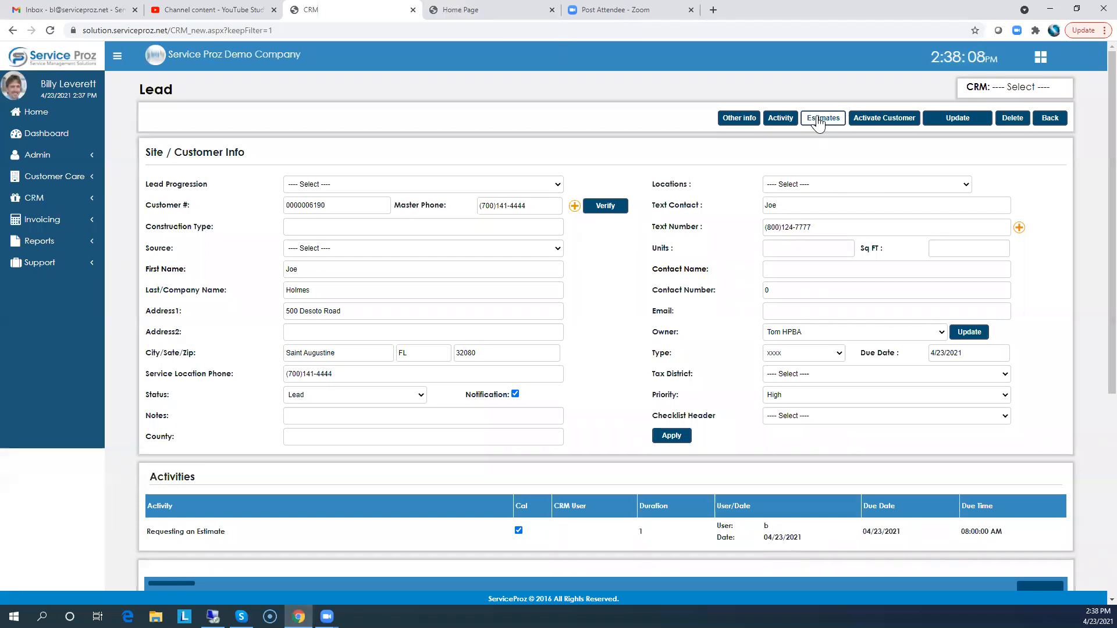
{"action": "left_click", "coordinate": [778, 119]}
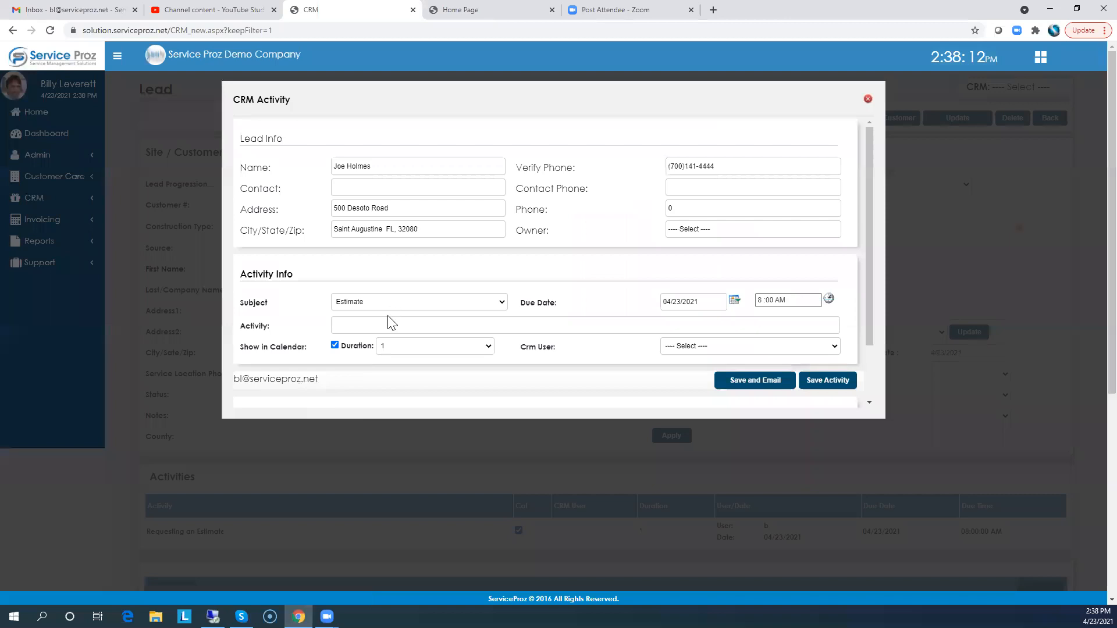
{"action": "left_click", "coordinate": [353, 319]}
{"action": "type", "text": "Estimmte"}
{"action": "key", "text": "BackSpace"}
{"action": "key", "text": "BackSpace"}
{"action": "key", "text": "BackSpace"}
{"action": "key", "text": "BackSpace"}
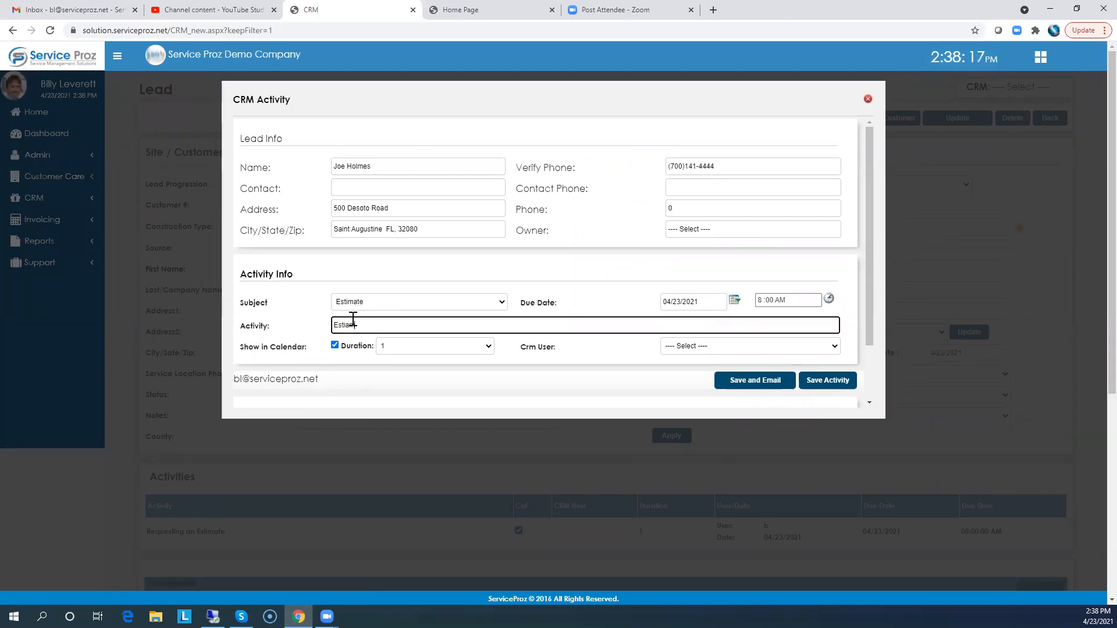
{"action": "type", "text": "imate Delivered"}
{"action": "left_click", "coordinate": [826, 386]}
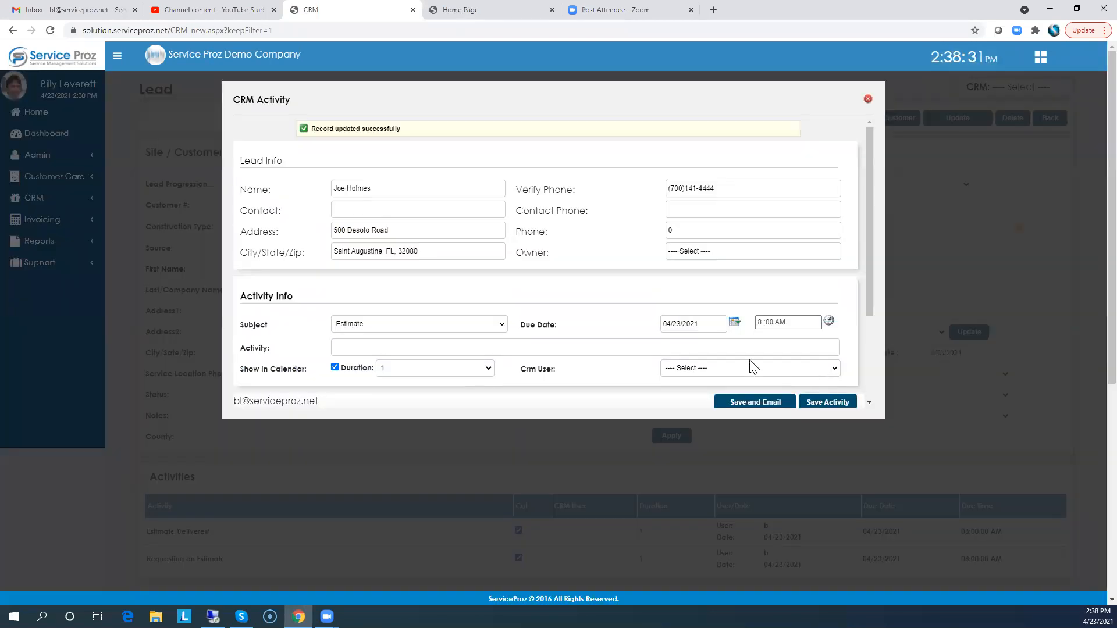
{"action": "left_click", "coordinate": [868, 98]}
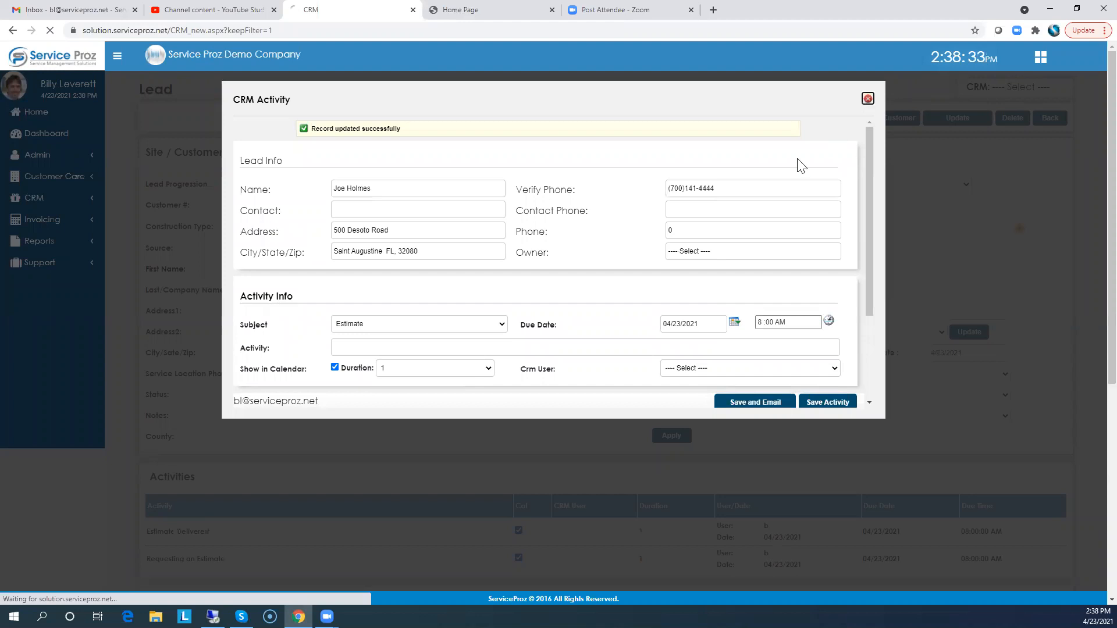
Verify the lead's master phone number
{"action": "scroll", "coordinate": [205, 460], "scroll_direction": "down", "scroll_amount": 2}
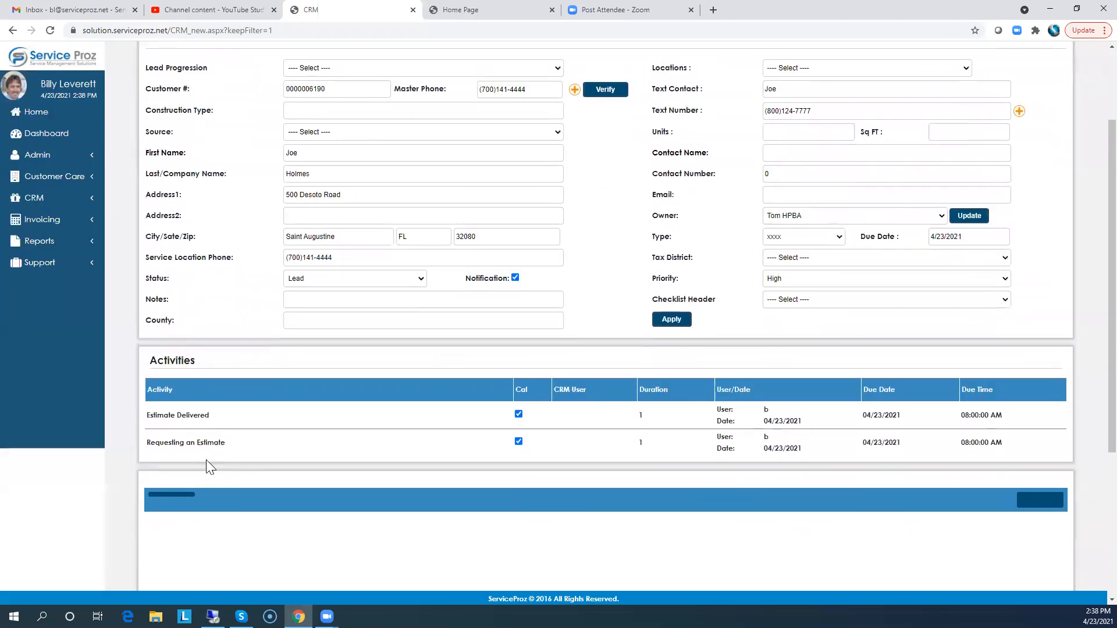
{"action": "scroll", "coordinate": [287, 442], "scroll_direction": "up", "scroll_amount": 2}
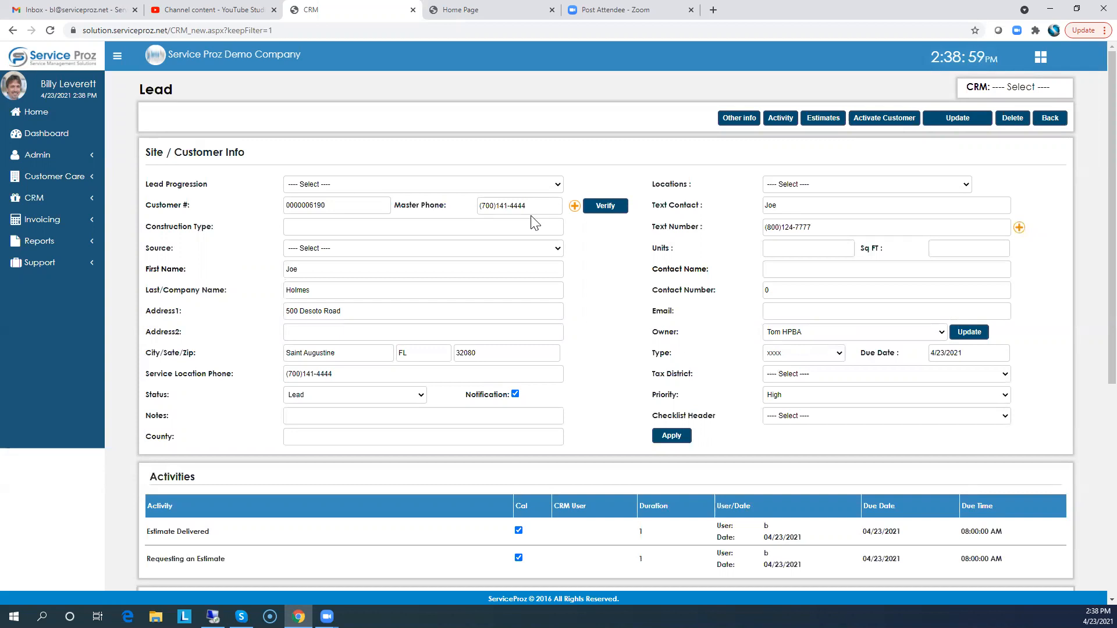
{"action": "left_click", "coordinate": [605, 206]}
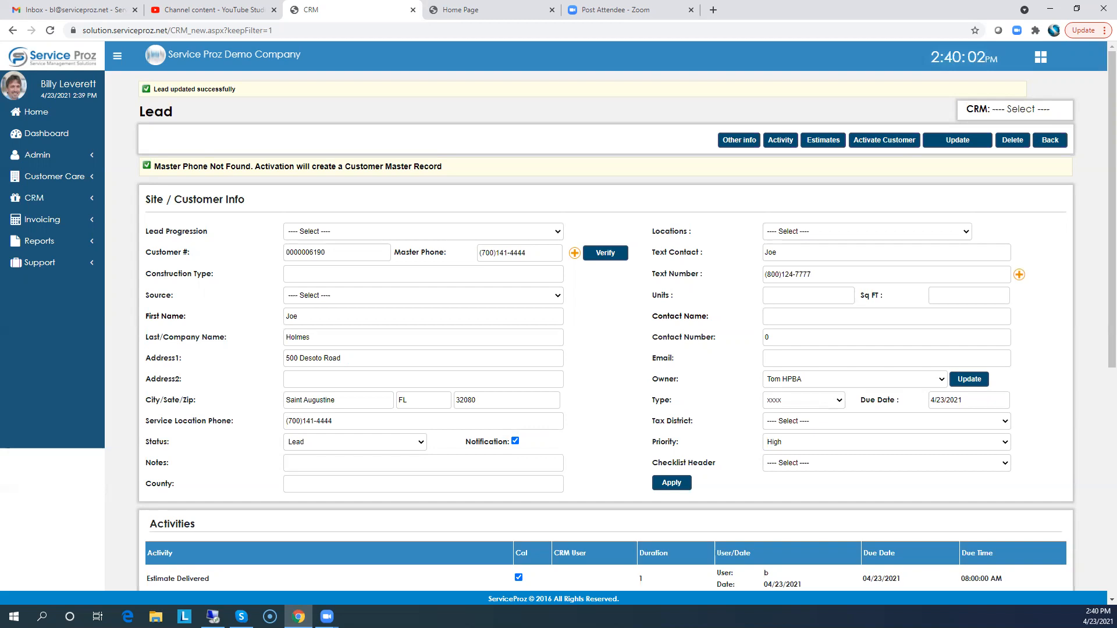
Open estimate 176 and view the images attached to its notes, then close the notes and estimate windows
{"action": "left_click", "coordinate": [822, 141]}
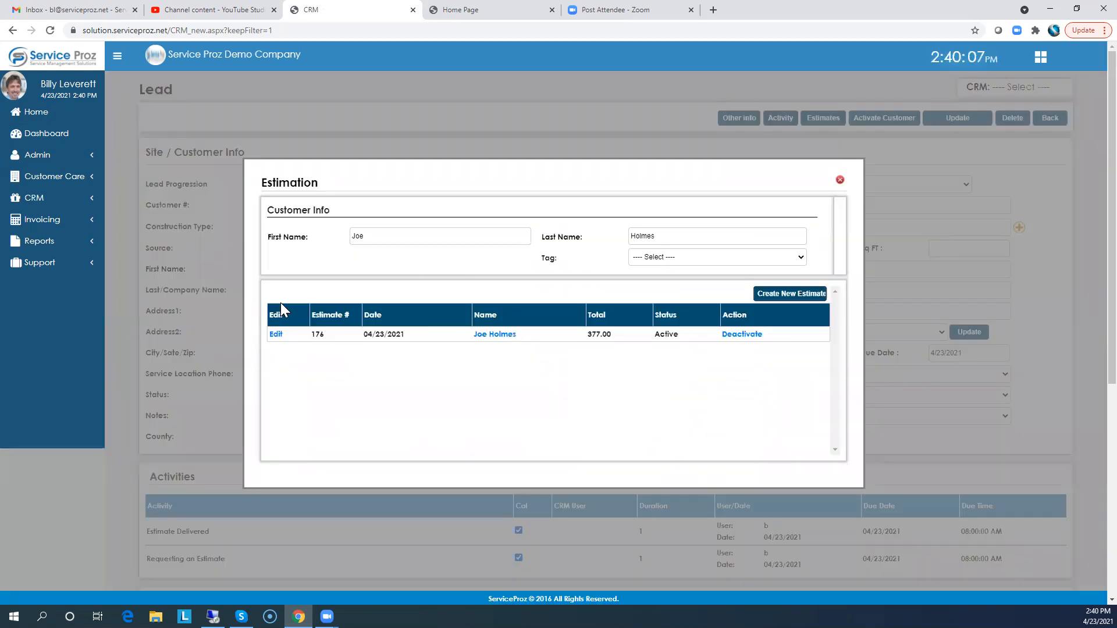
{"action": "left_click", "coordinate": [273, 335]}
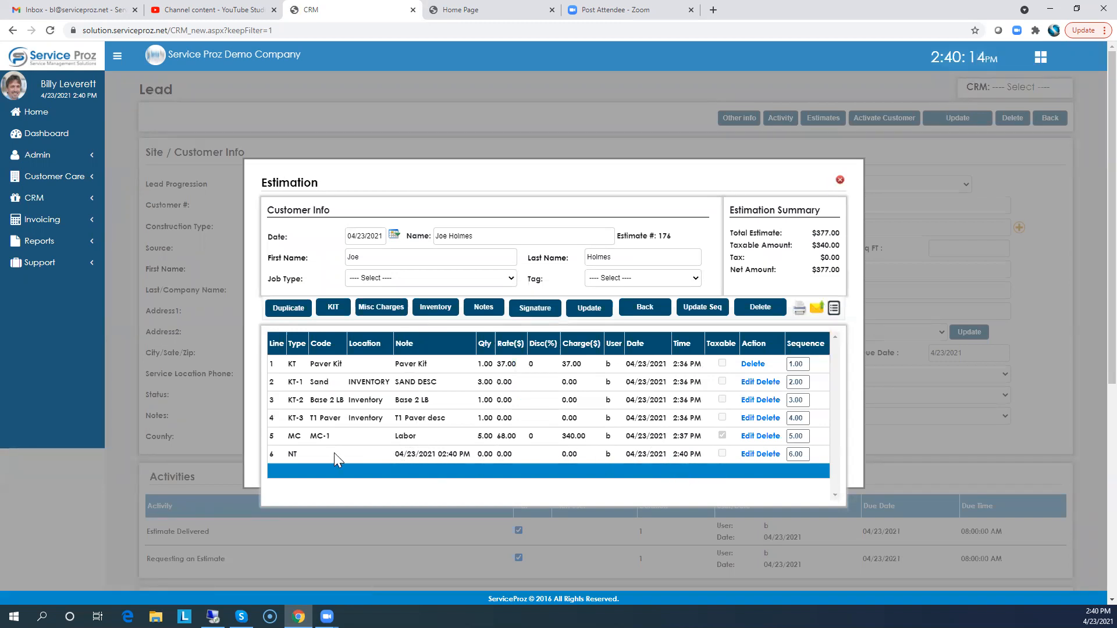
{"action": "left_click", "coordinate": [485, 309]}
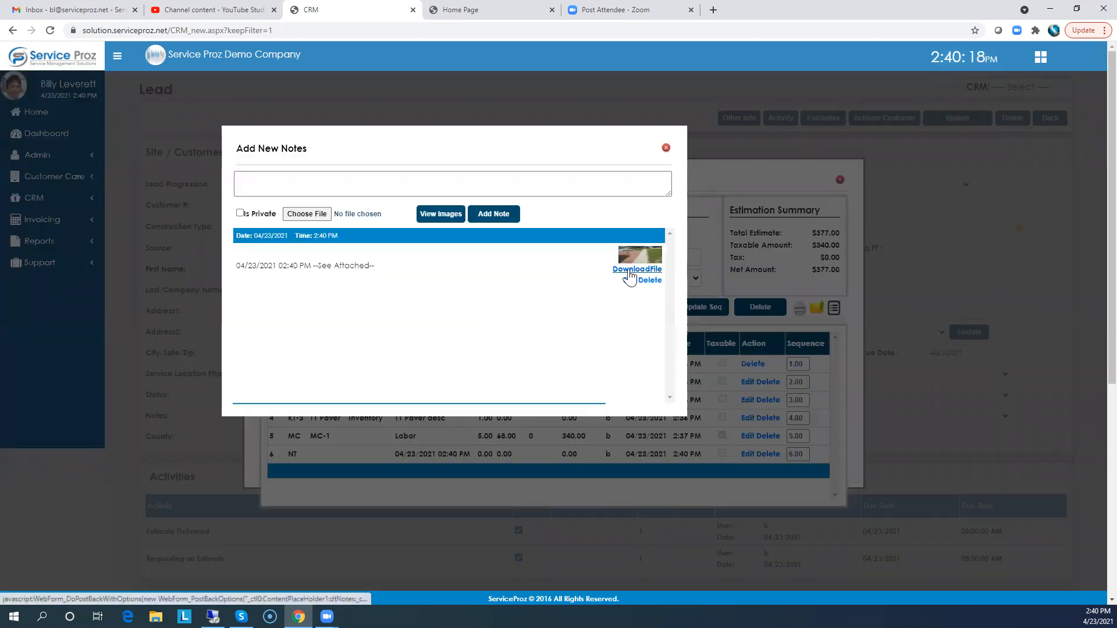
{"action": "left_click", "coordinate": [436, 215]}
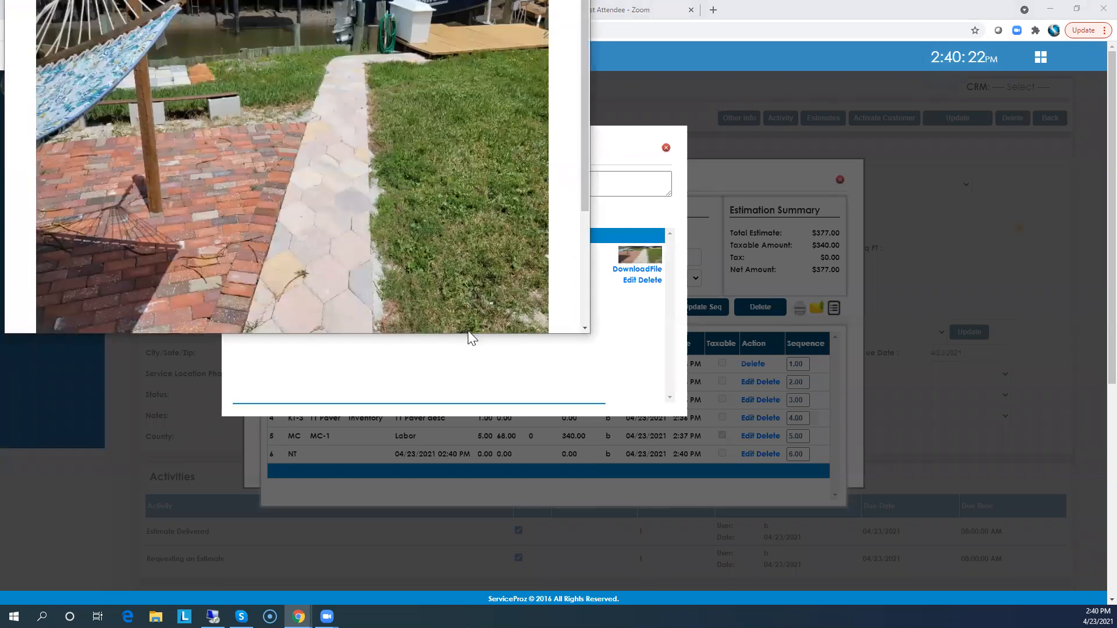
{"action": "left_click_drag", "start_coordinate": [471, 335], "coordinate": [482, 410]}
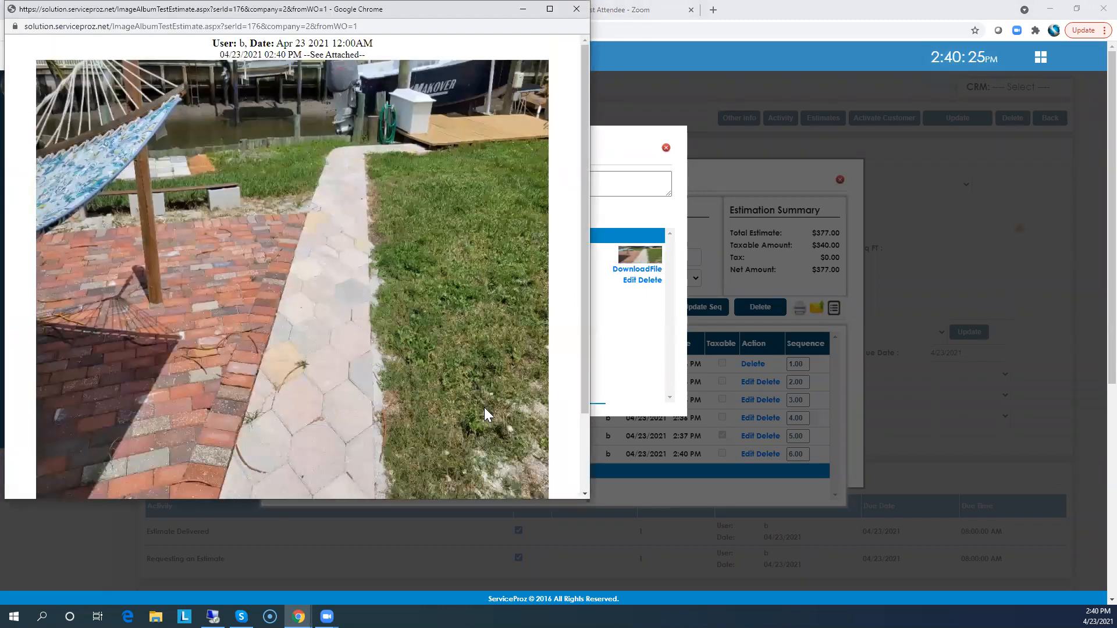
{"action": "left_click", "coordinate": [578, 10]}
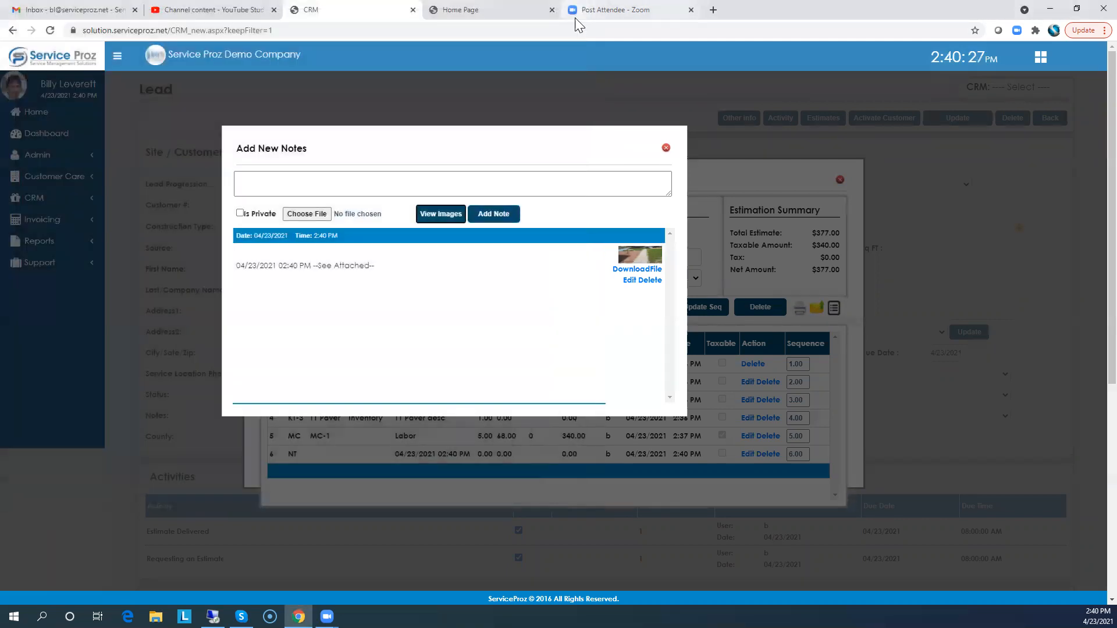
{"action": "left_click", "coordinate": [666, 148]}
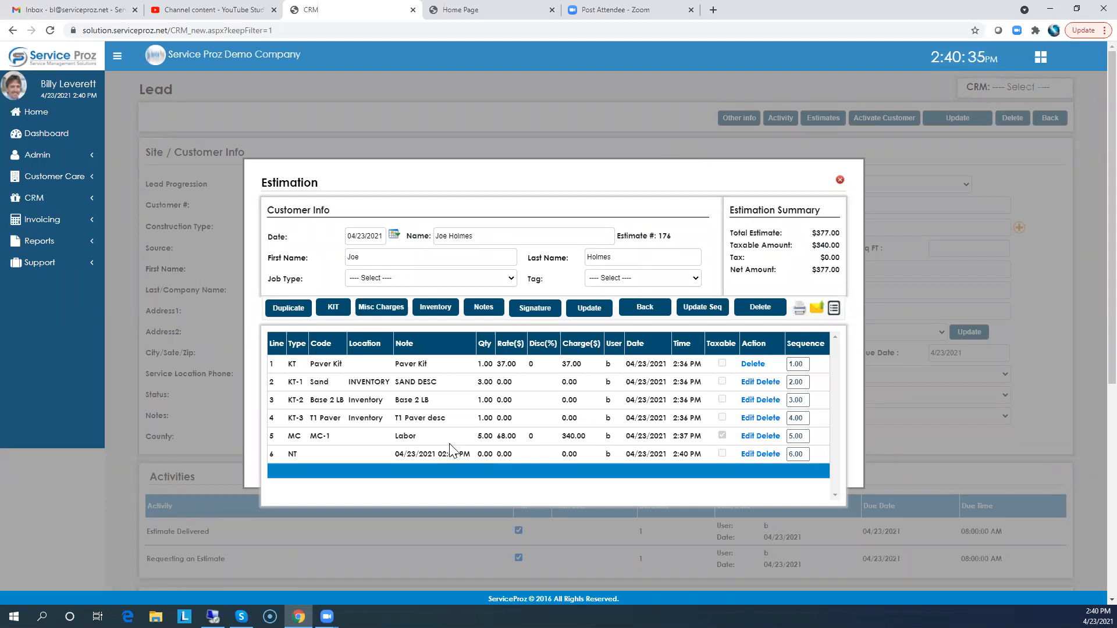
{"action": "left_click", "coordinate": [840, 182]}
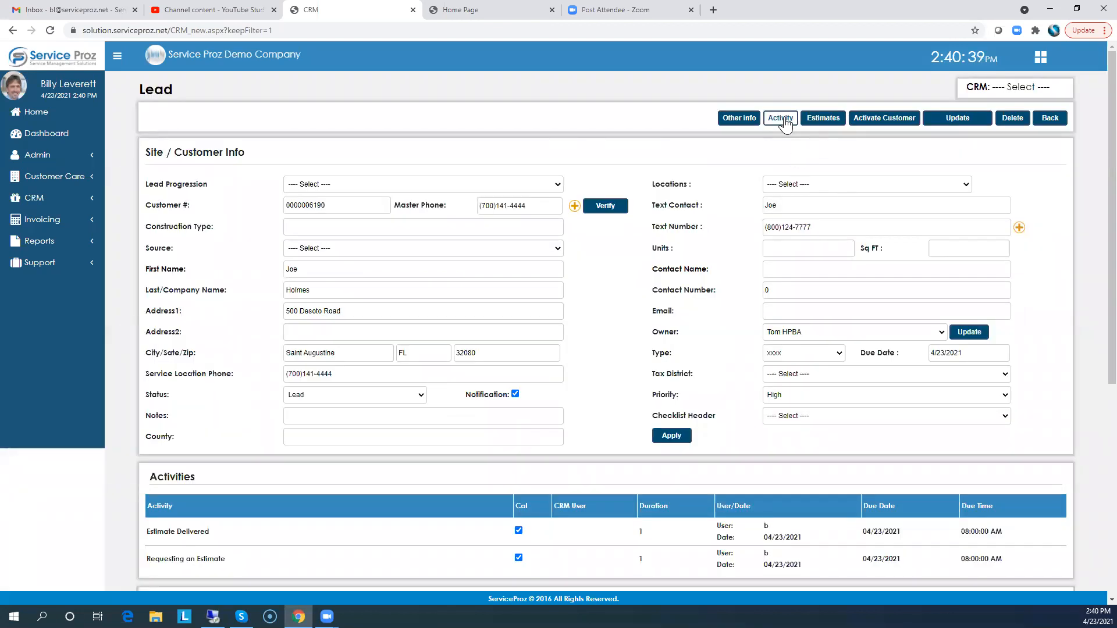
Activate the lead as a customer with job type Install, service Paver and product Install New, and save the work order information
{"action": "left_click", "coordinate": [878, 118]}
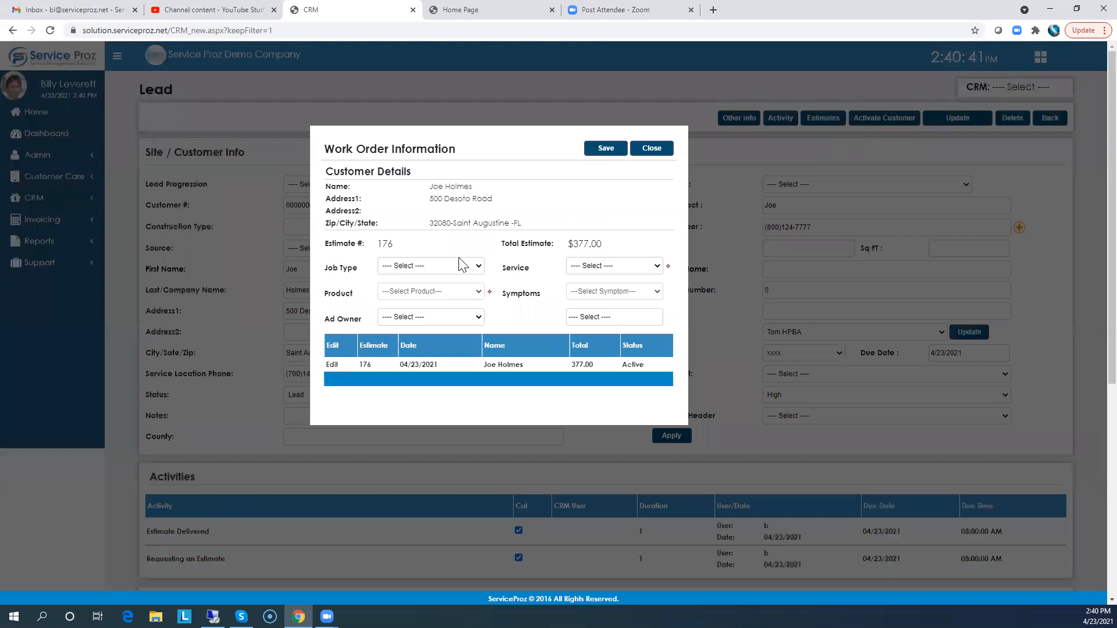
{"action": "left_click", "coordinate": [444, 266]}
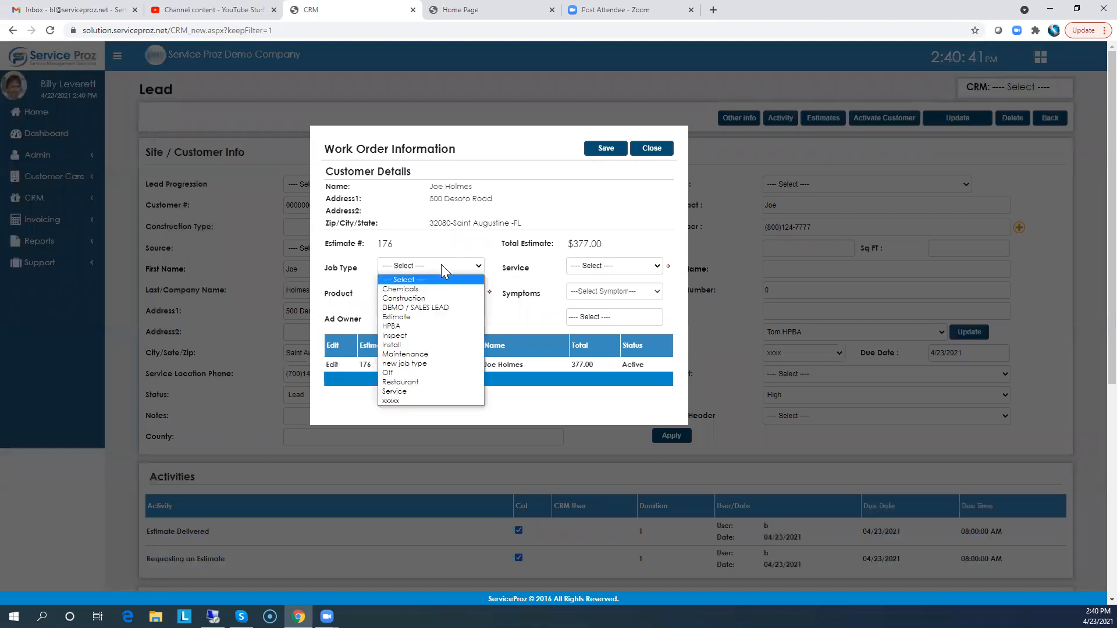
{"action": "left_click", "coordinate": [391, 345]}
{"action": "left_click", "coordinate": [585, 267]}
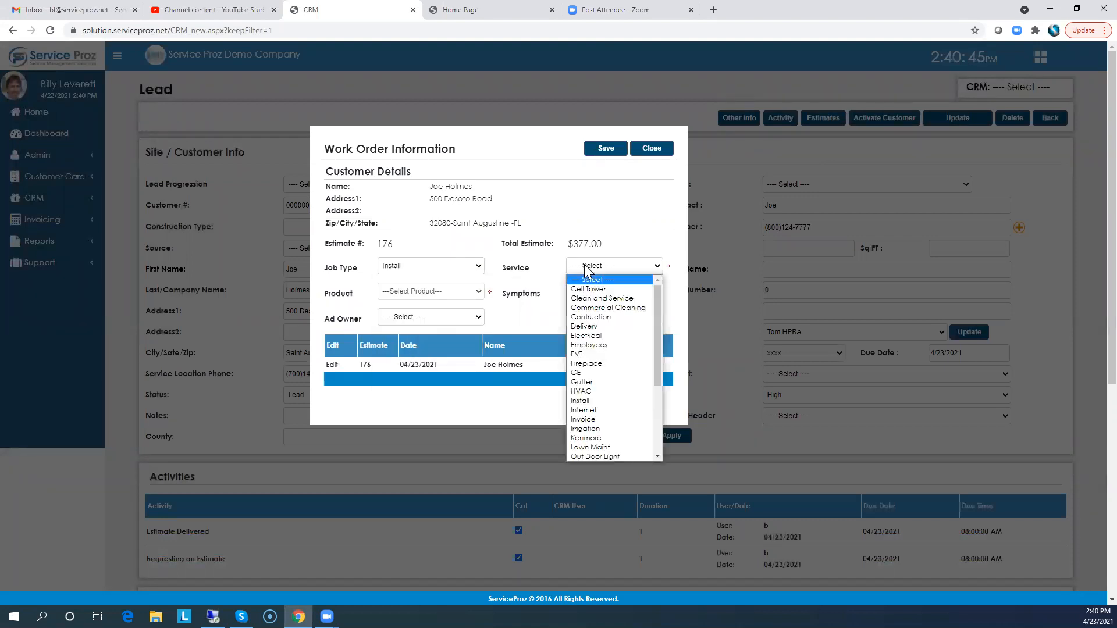
{"action": "scroll", "coordinate": [591, 326], "scroll_direction": "down", "scroll_amount": 3}
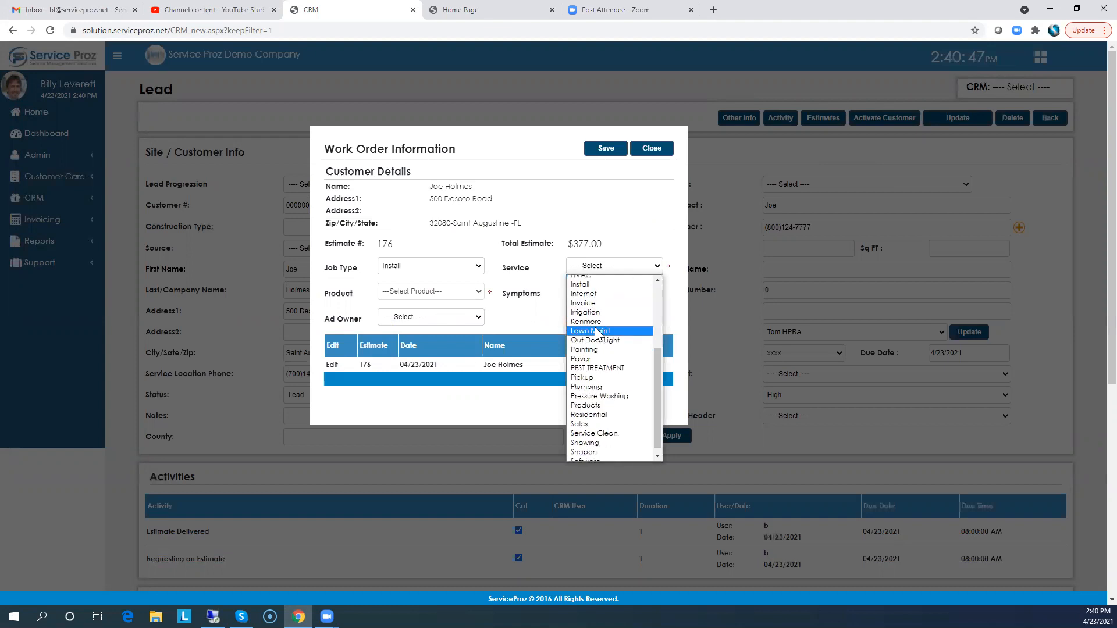
{"action": "left_click", "coordinate": [585, 359]}
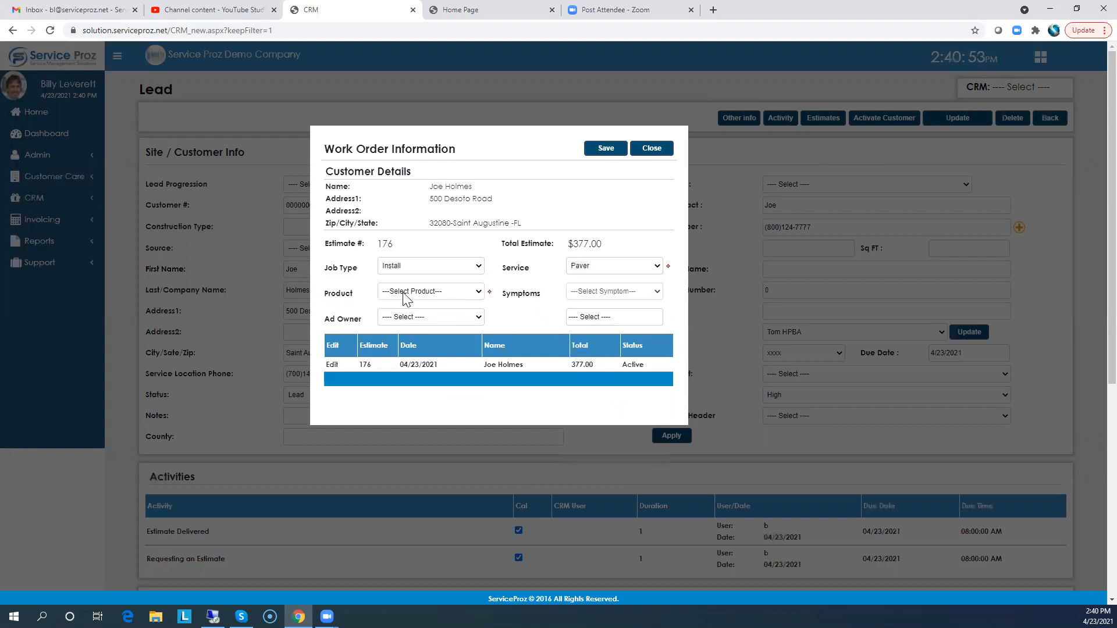
{"action": "left_click", "coordinate": [406, 293]}
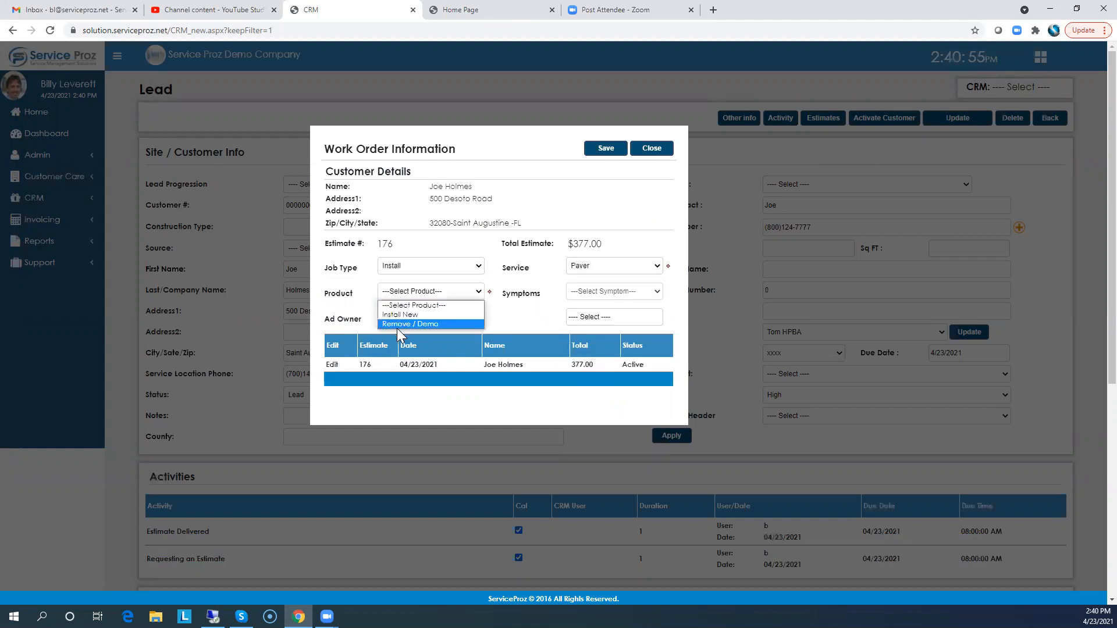
{"action": "left_click", "coordinate": [401, 316]}
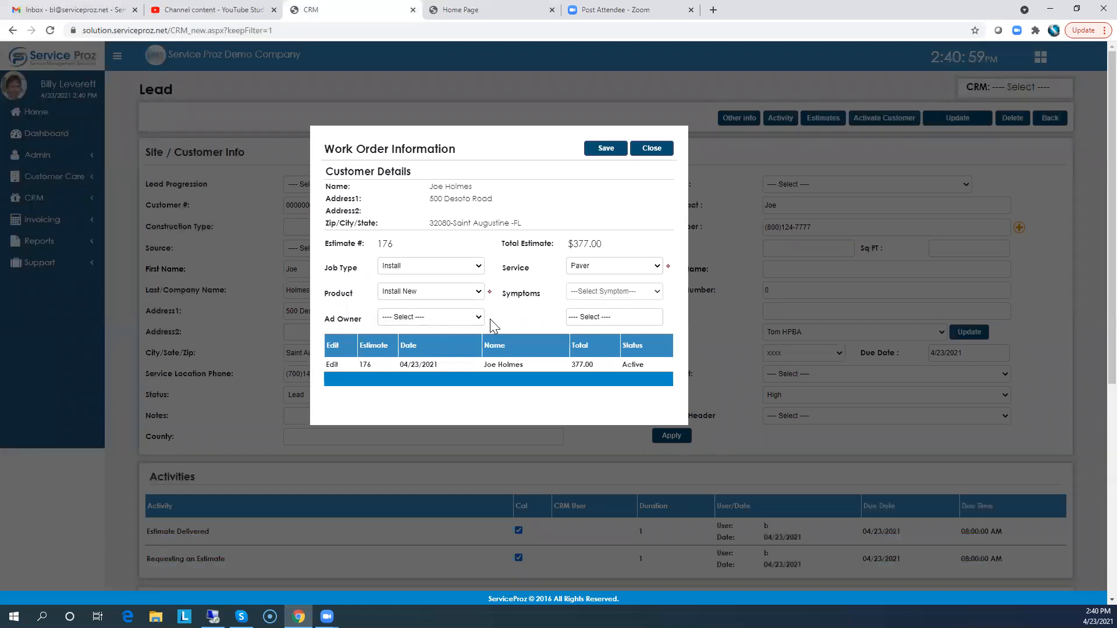
{"action": "left_click", "coordinate": [605, 149]}
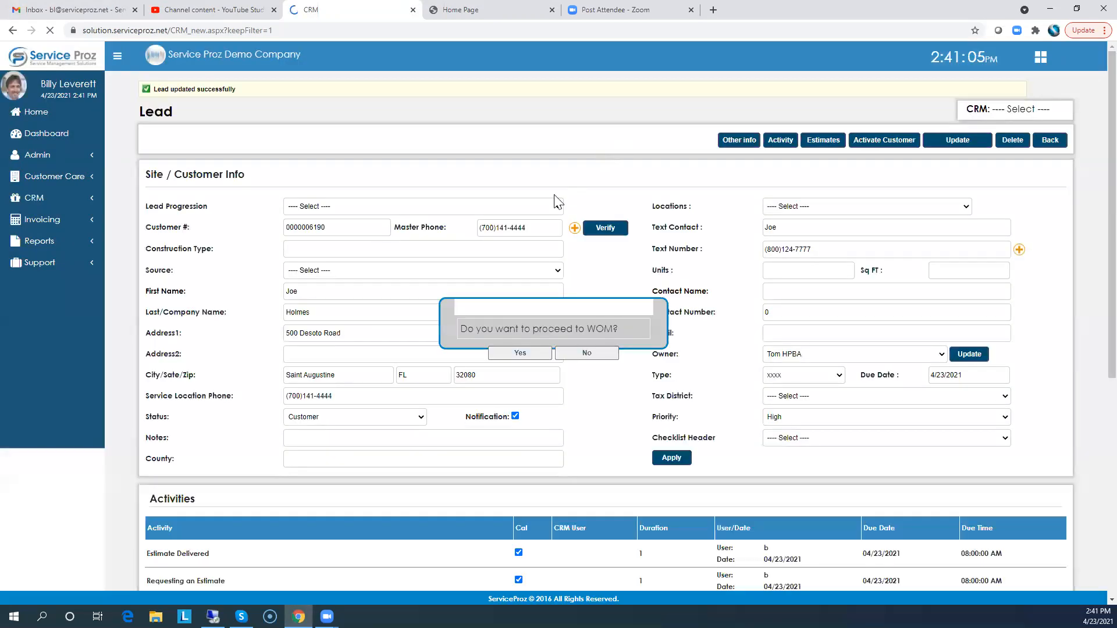
Proceed to work order management, set the job type to Install, and save the work order without exiting
{"action": "left_click", "coordinate": [512, 352]}
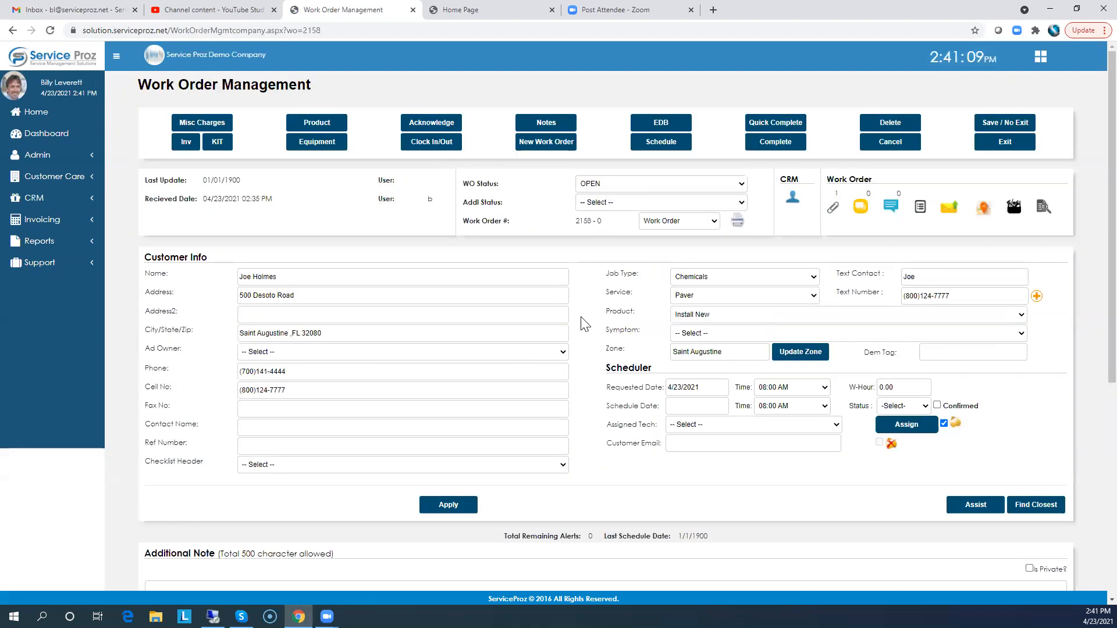
{"action": "left_click", "coordinate": [713, 277]}
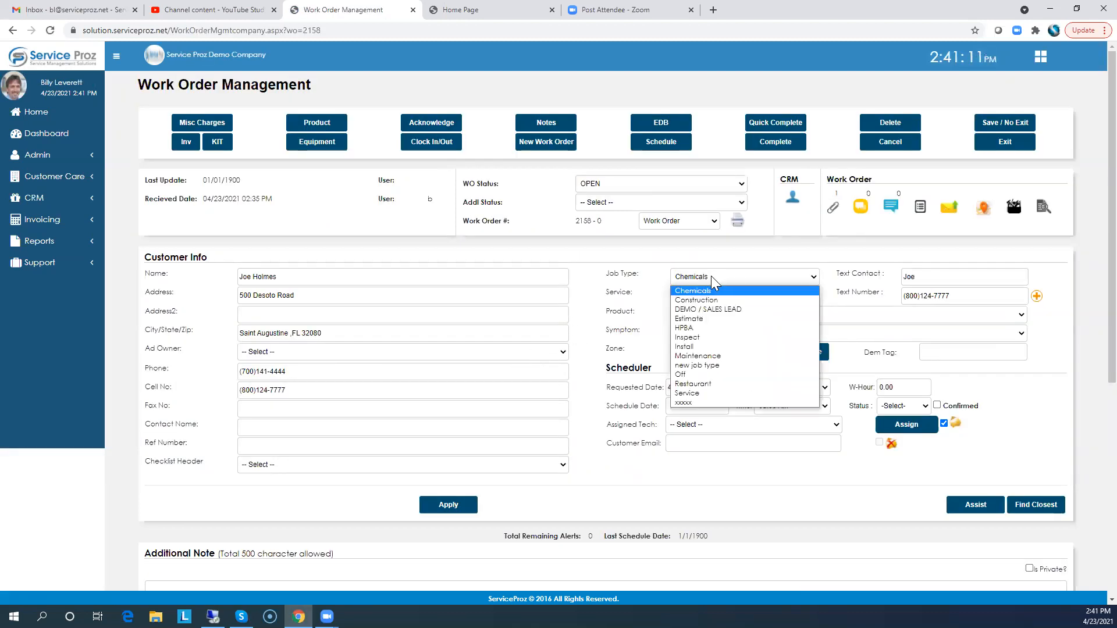
{"action": "left_click", "coordinate": [692, 347]}
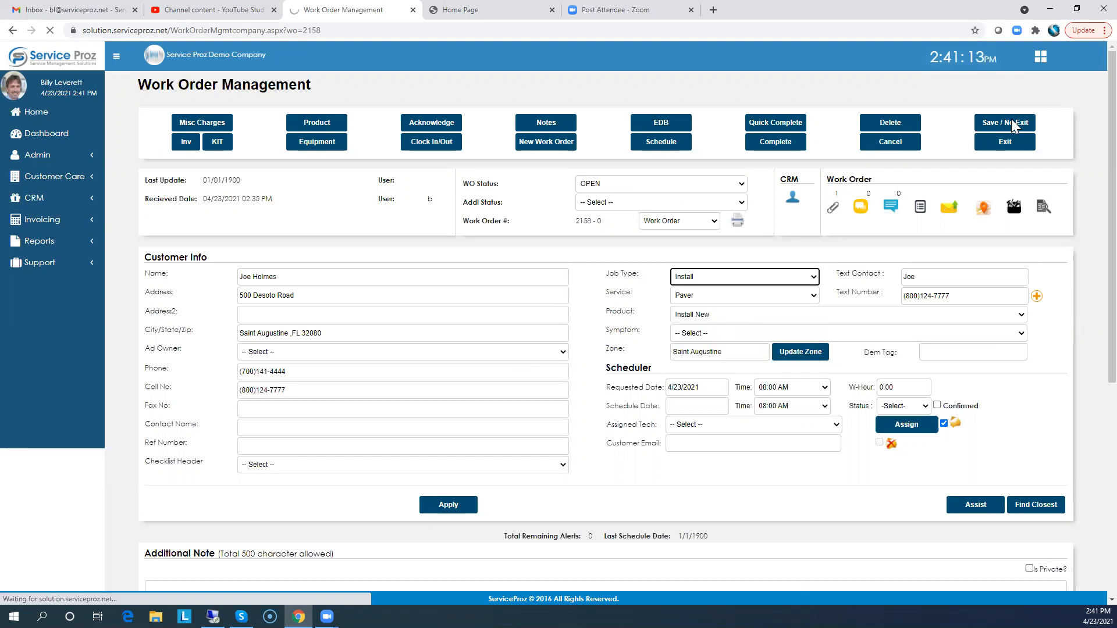
{"action": "left_click", "coordinate": [1013, 123]}
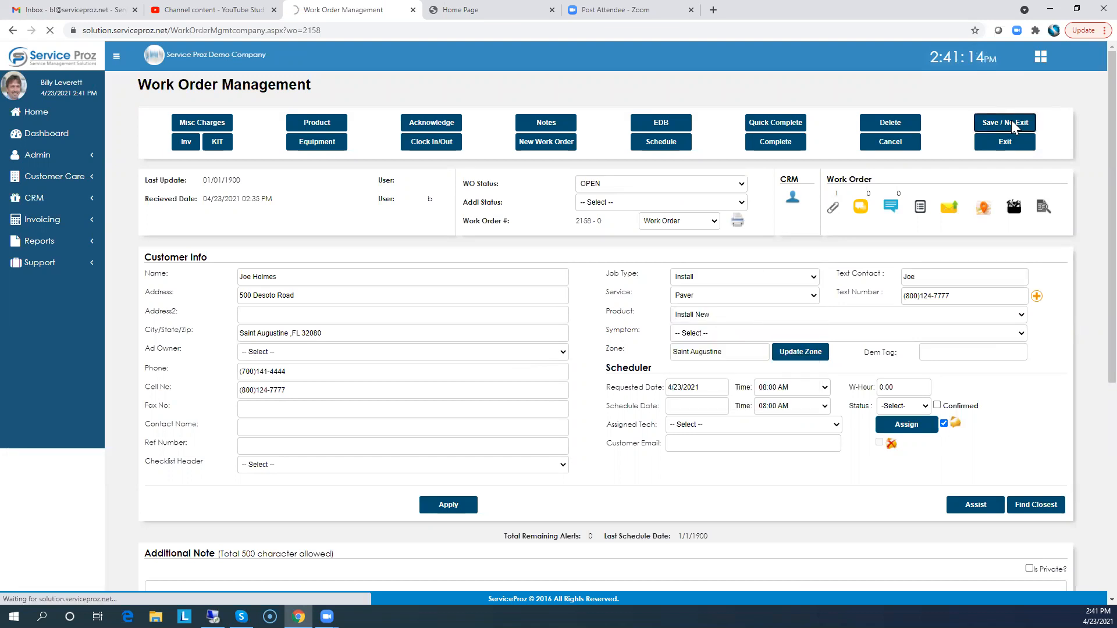
{"action": "scroll", "coordinate": [366, 356], "scroll_direction": "down", "scroll_amount": 7}
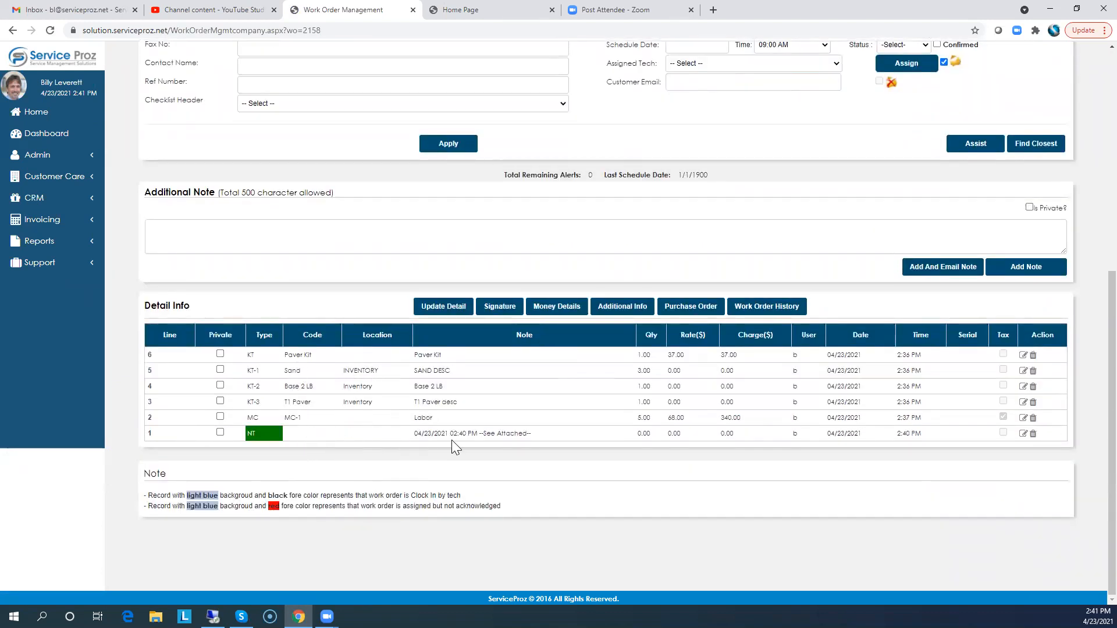
{"action": "scroll", "coordinate": [499, 437], "scroll_direction": "up", "scroll_amount": 7}
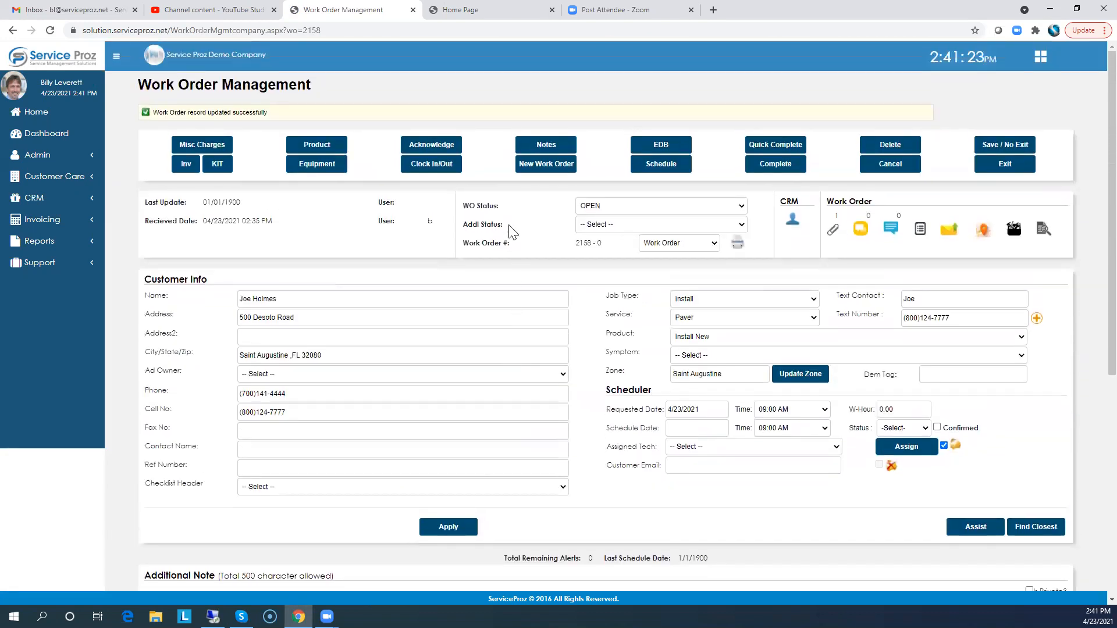
View the work order's attached paver image from its notes and from the attachment icon, closing each image viewer
{"action": "left_click", "coordinate": [547, 145]}
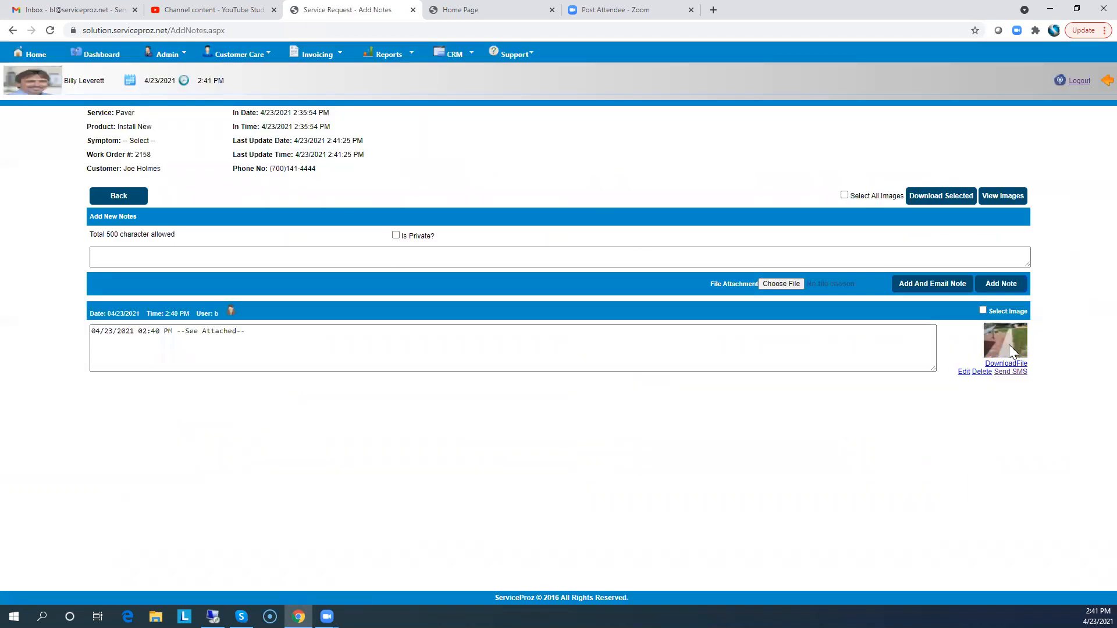
{"action": "left_click", "coordinate": [1003, 196]}
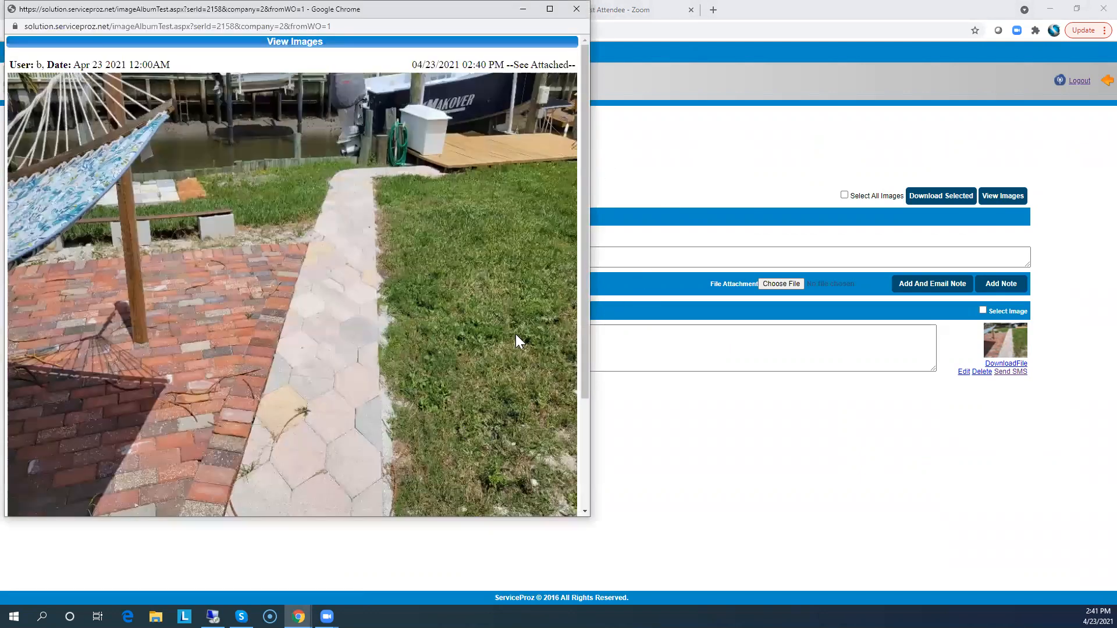
{"action": "left_click", "coordinate": [576, 9]}
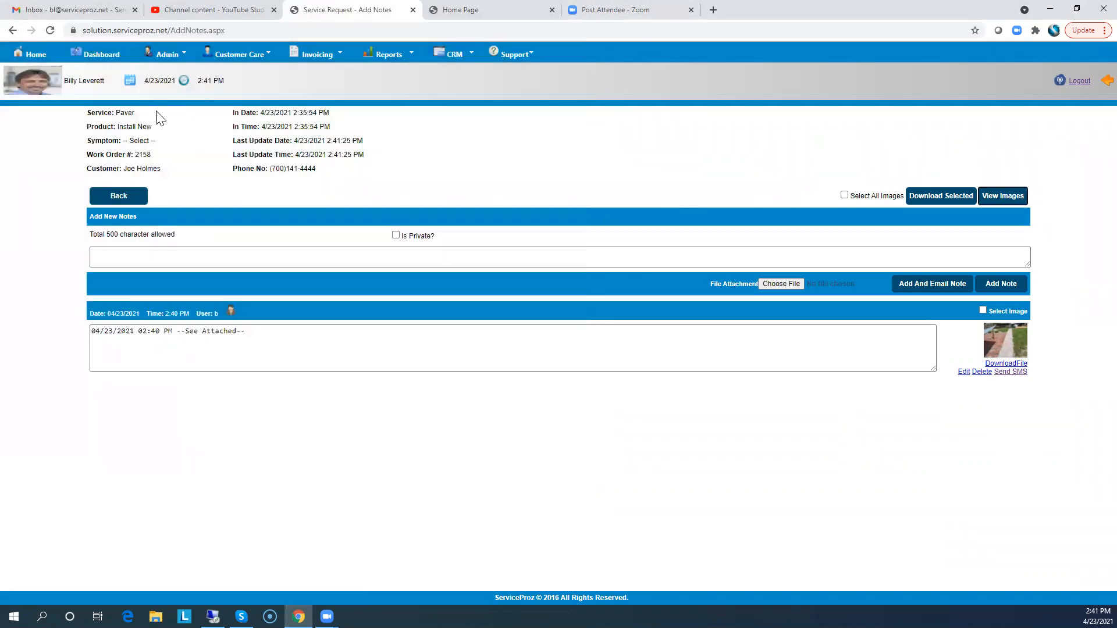
{"action": "left_click", "coordinate": [123, 199]}
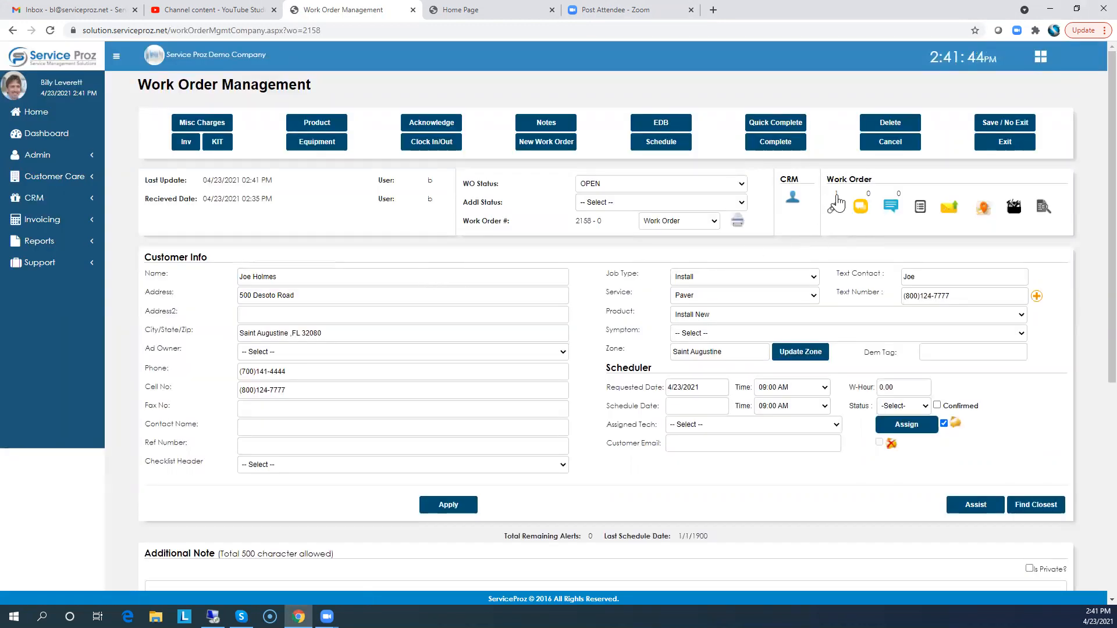
{"action": "left_click", "coordinate": [835, 205]}
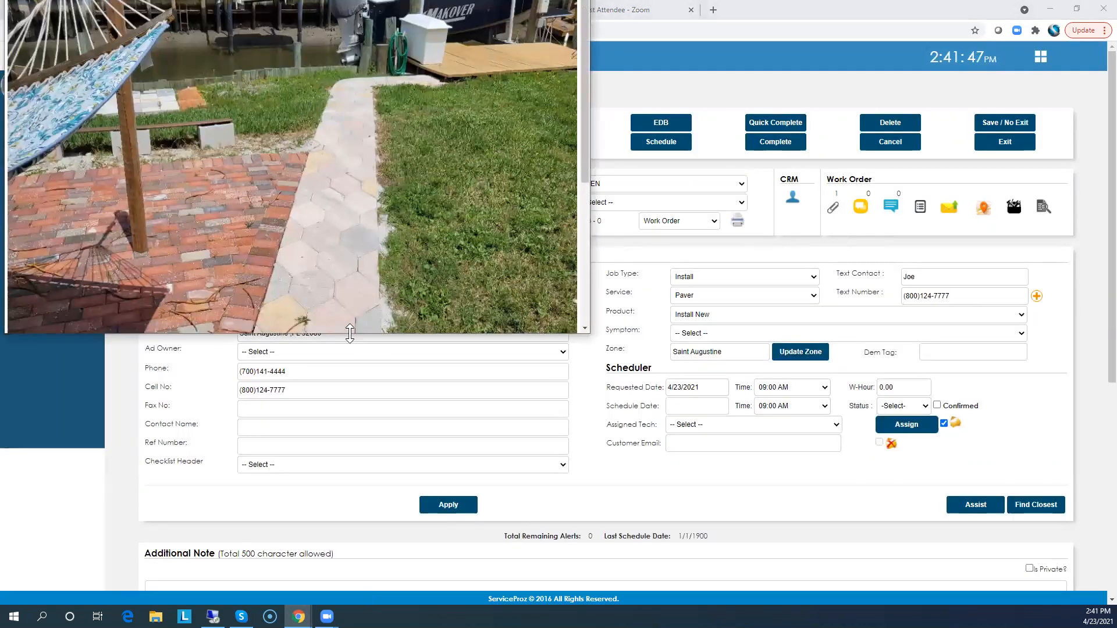
{"action": "left_click_drag", "start_coordinate": [350, 333], "coordinate": [351, 385]}
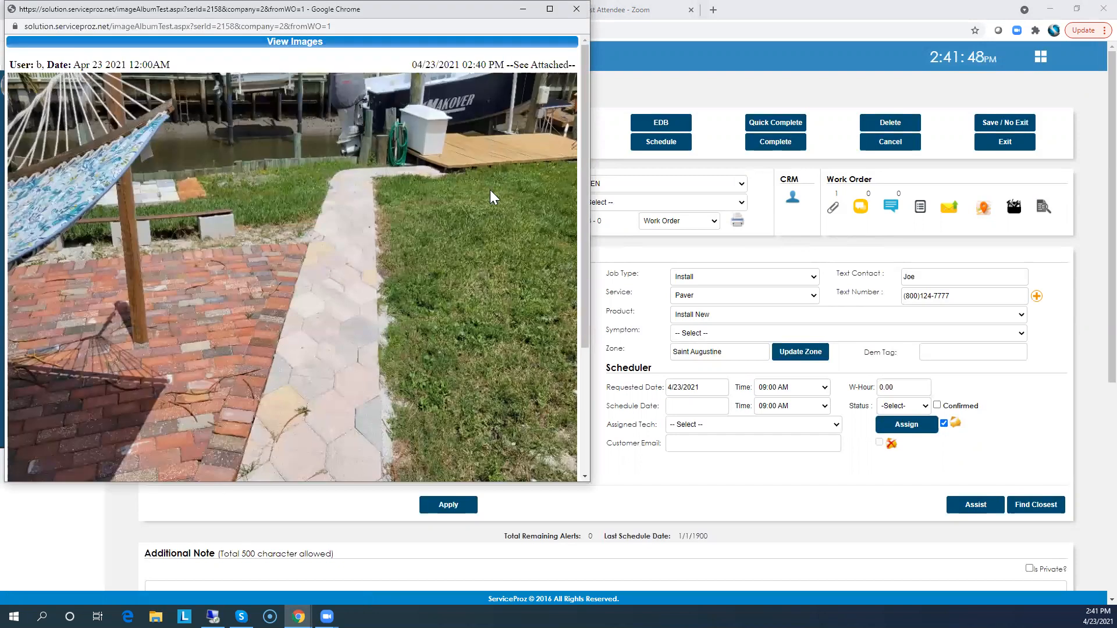
{"action": "left_click", "coordinate": [574, 11]}
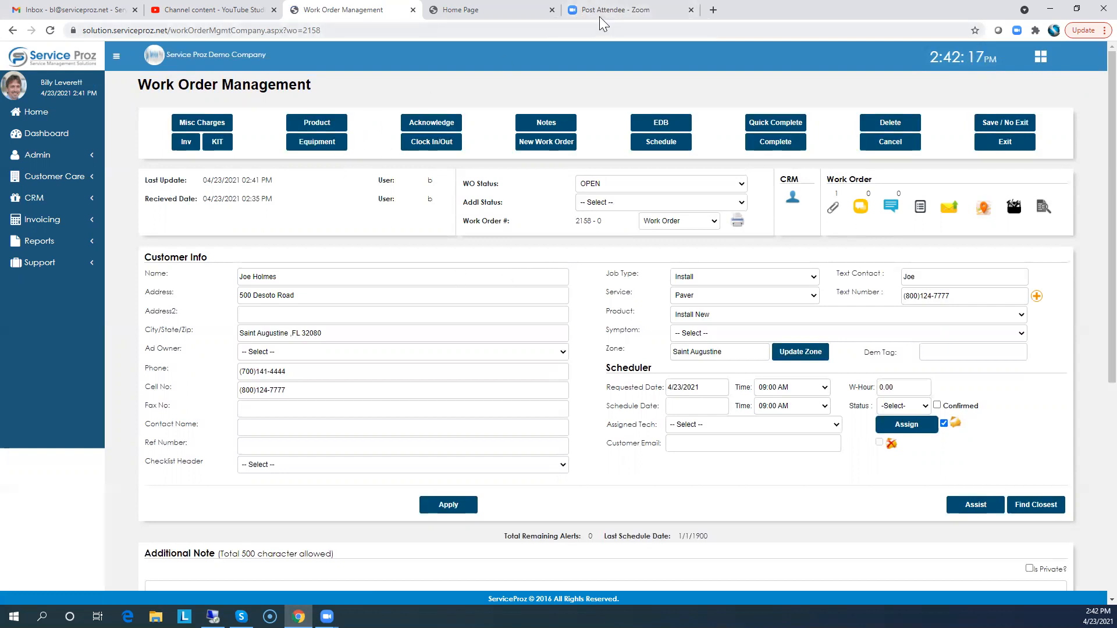
Open the calendar in a new tab and display Friday 4/23 by technician
{"action": "left_click", "coordinate": [485, 10]}
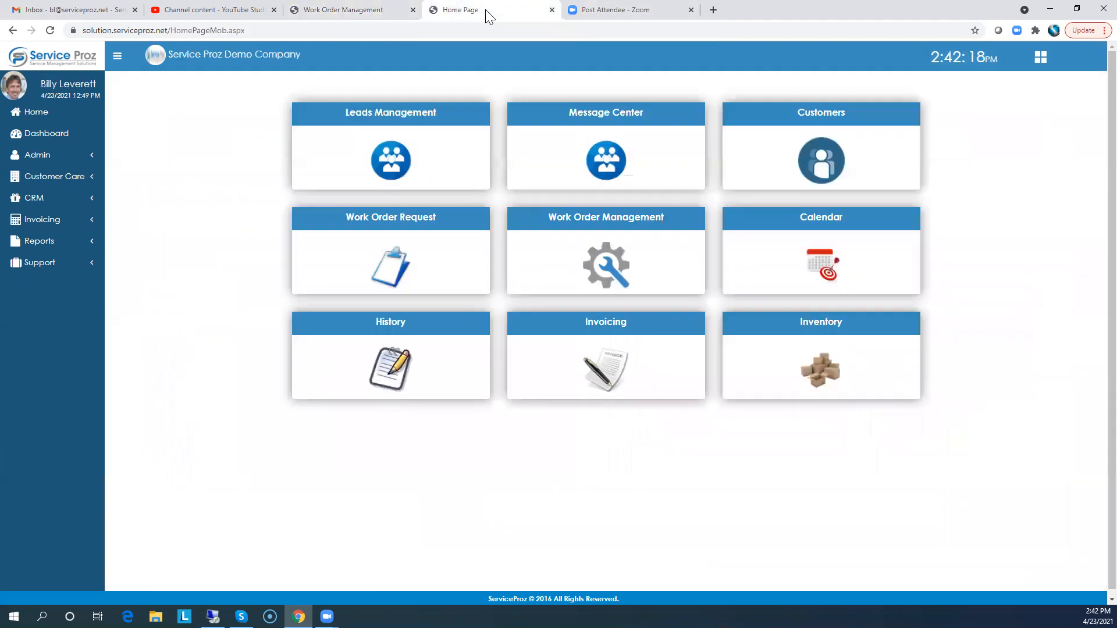
{"action": "right_click", "coordinate": [808, 222]}
{"action": "left_click", "coordinate": [829, 227]}
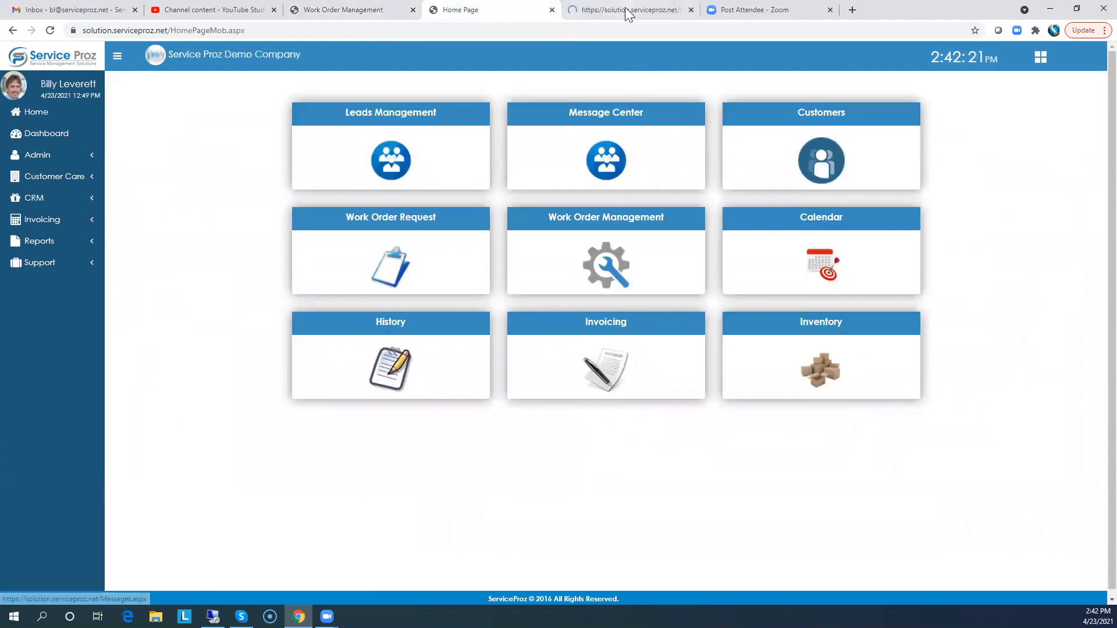
{"action": "left_click", "coordinate": [599, 9]}
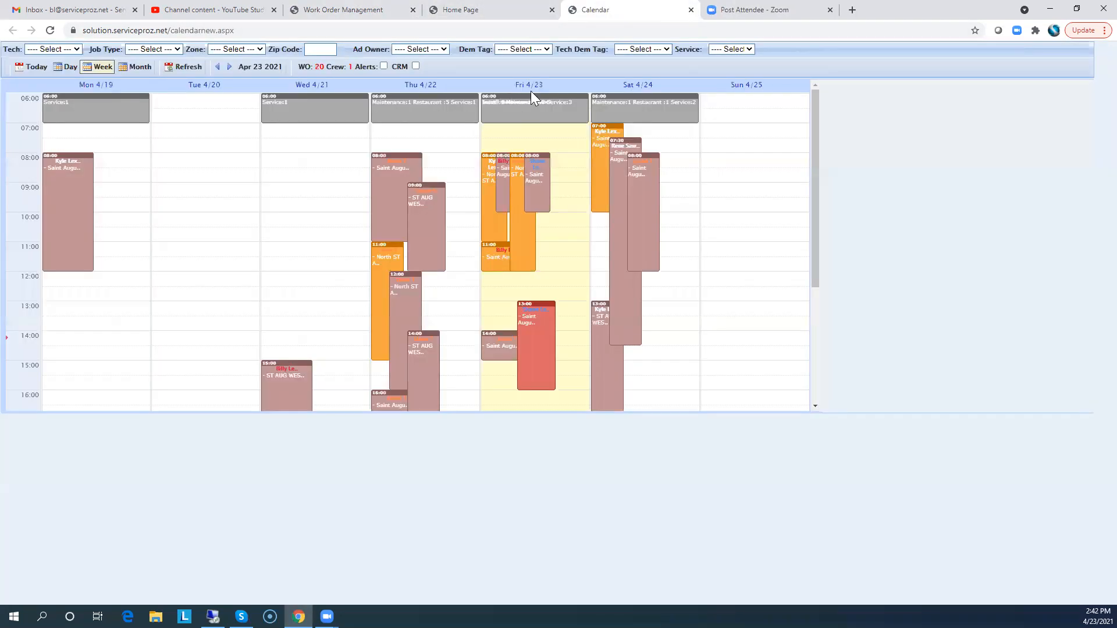
{"action": "left_click", "coordinate": [532, 84]}
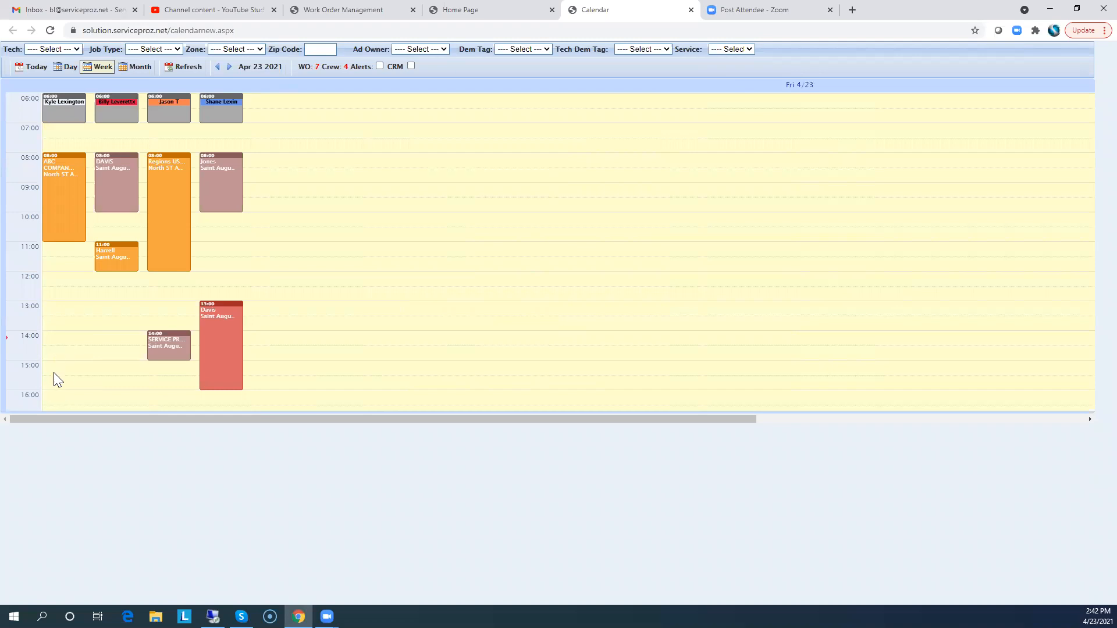
{"action": "left_click", "coordinate": [372, 11]}
{"action": "left_click", "coordinate": [688, 406]}
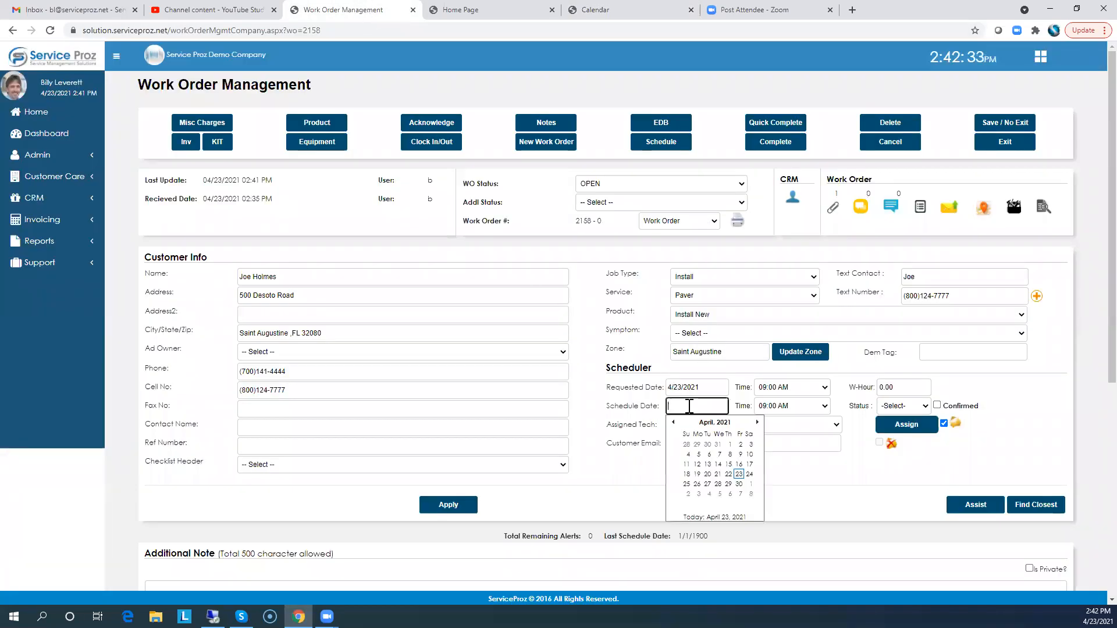
{"action": "left_click", "coordinate": [775, 407]}
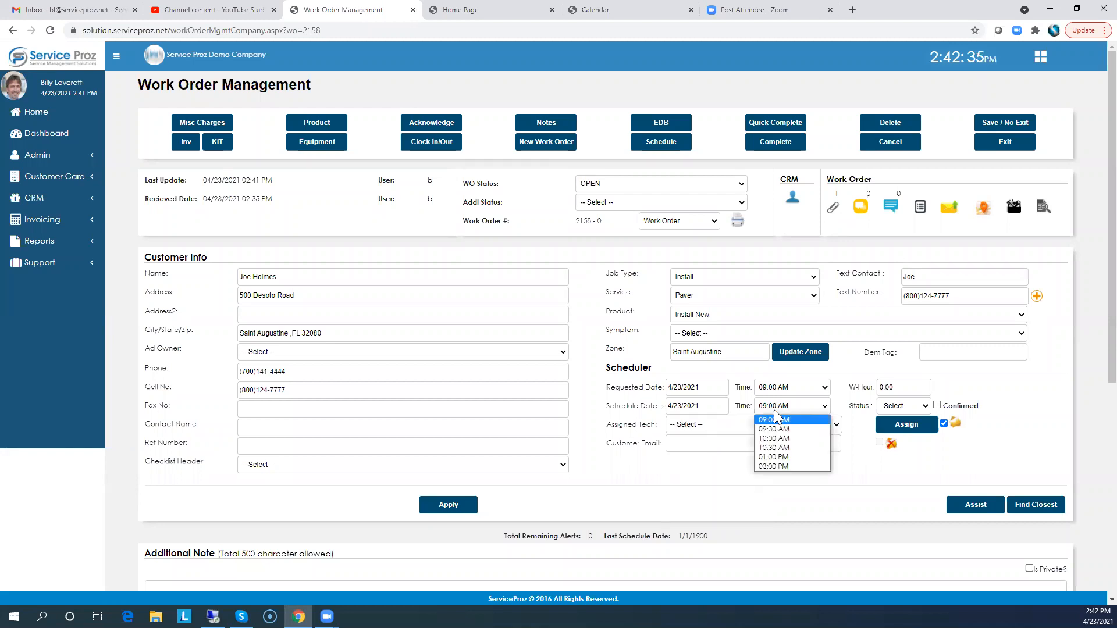
{"action": "left_click", "coordinate": [773, 459]}
{"action": "left_click", "coordinate": [716, 428]}
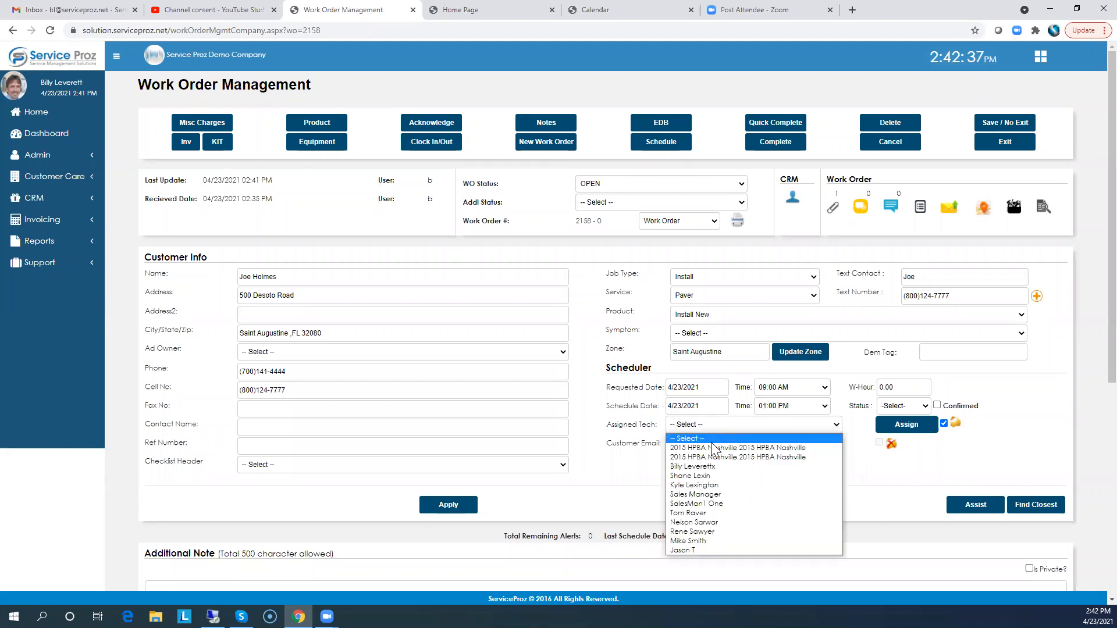
{"action": "left_click", "coordinate": [702, 484]}
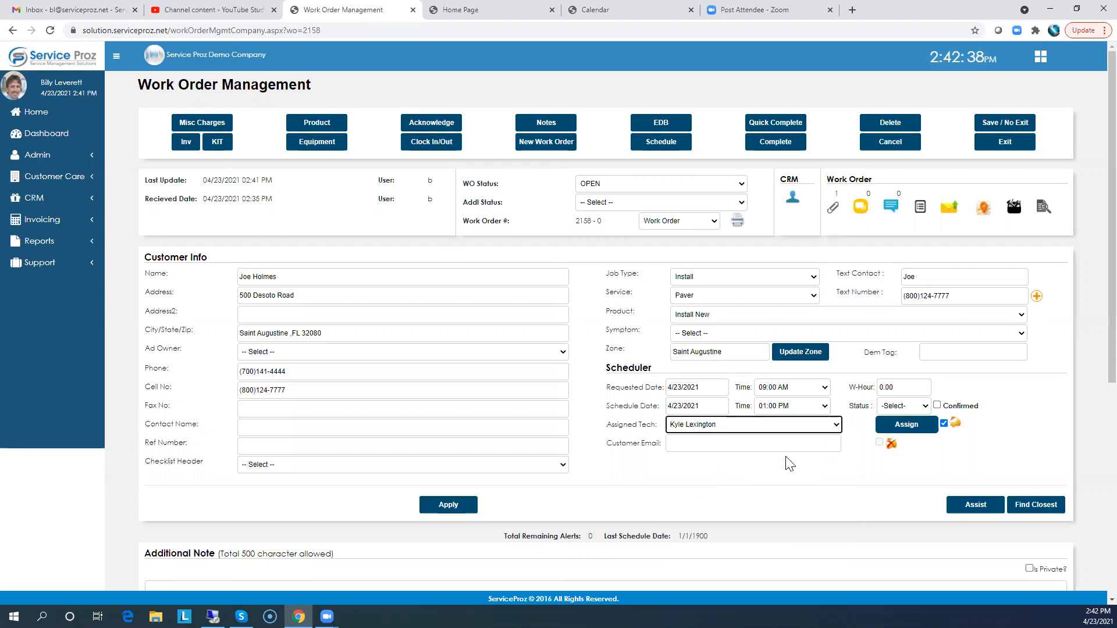
{"action": "left_click", "coordinate": [908, 426]}
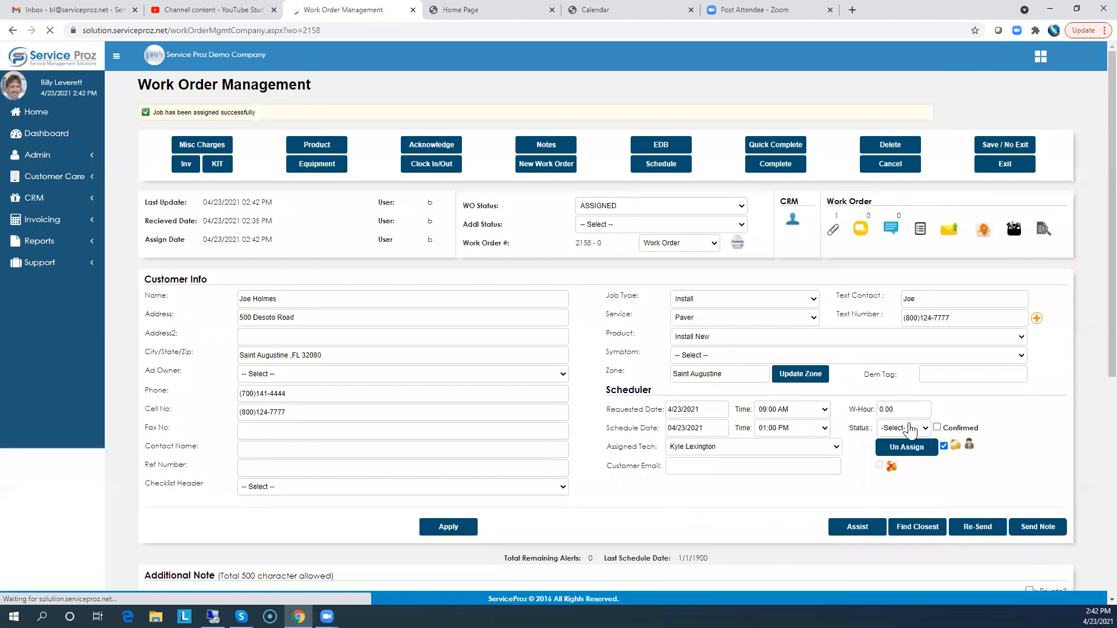
Reload the calendar and display Friday 4/23's technician assignments
{"action": "left_click", "coordinate": [589, 10]}
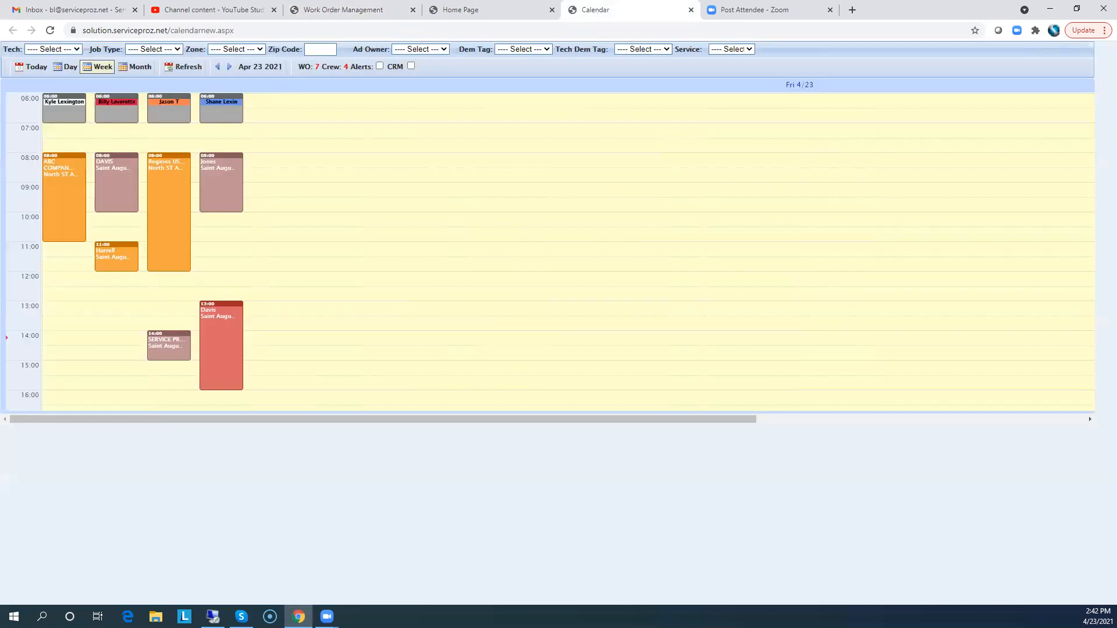
{"action": "left_click", "coordinate": [50, 30]}
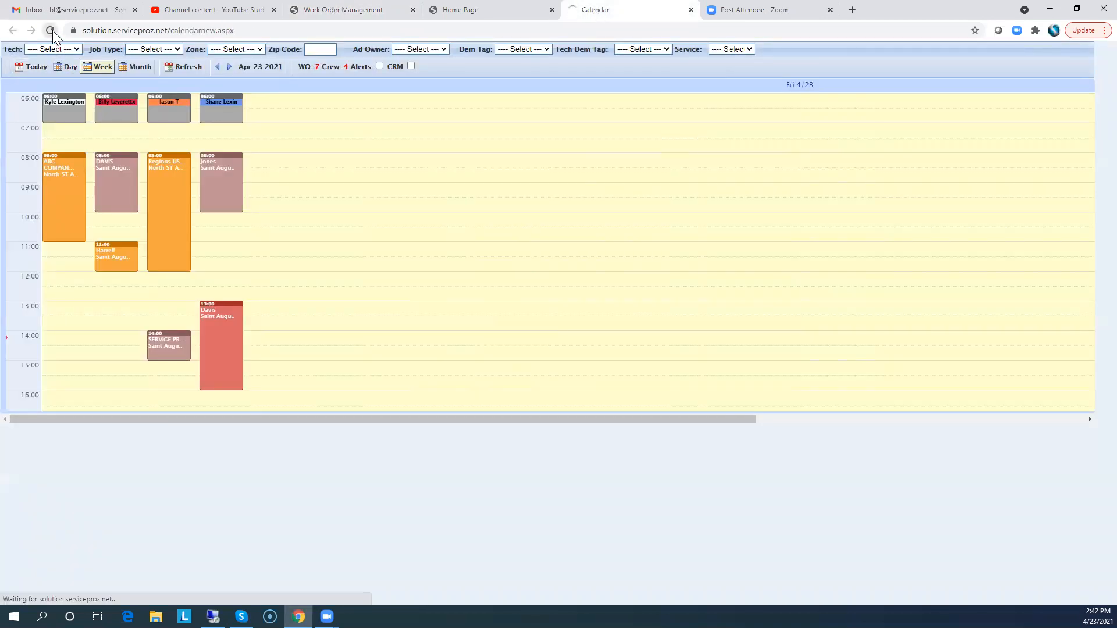
{"action": "left_click", "coordinate": [528, 86]}
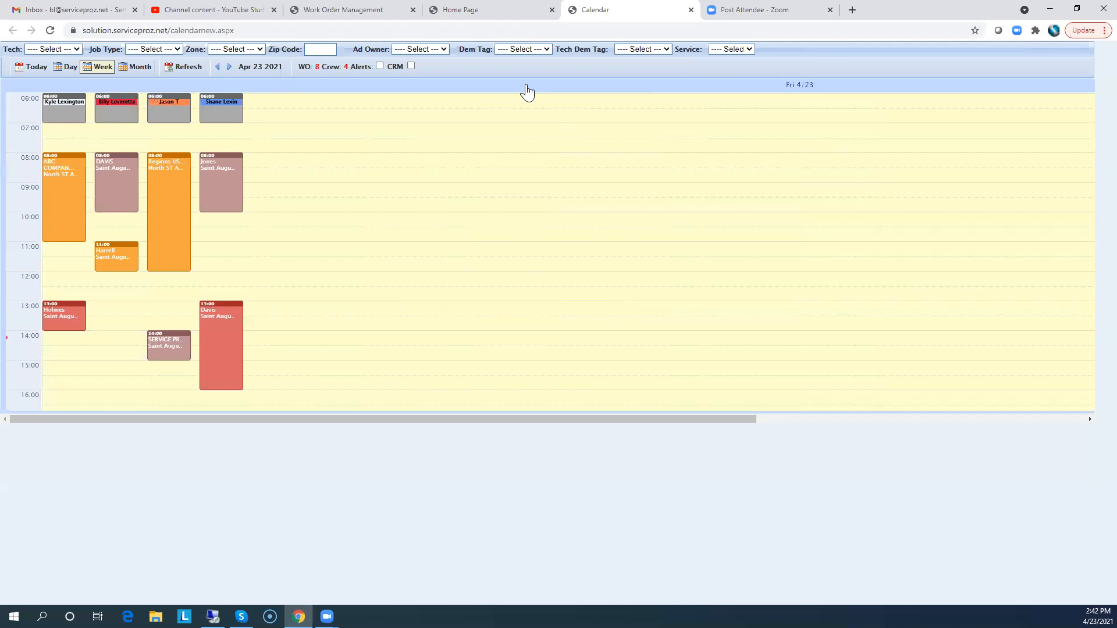
Open the Holmes job from the calendar and set its labor hours to 3 in Quick Assign, then update it
{"action": "mouse_move", "coordinate": [52, 307]}
{"action": "left_click", "coordinate": [56, 309]}
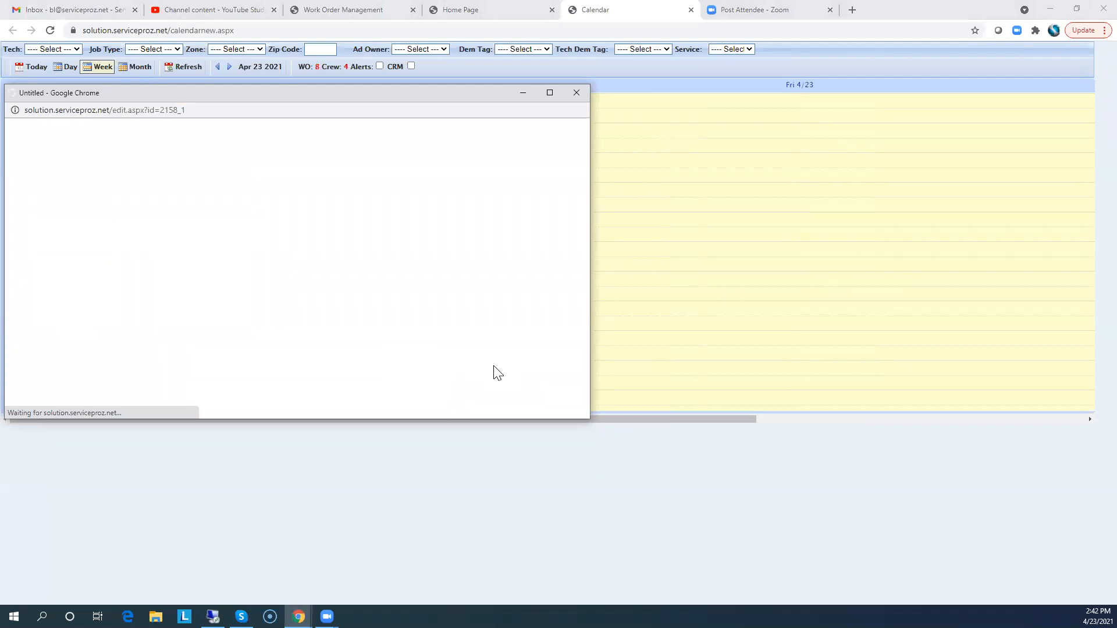
{"action": "left_click", "coordinate": [577, 93]}
{"action": "left_click", "coordinate": [52, 311]}
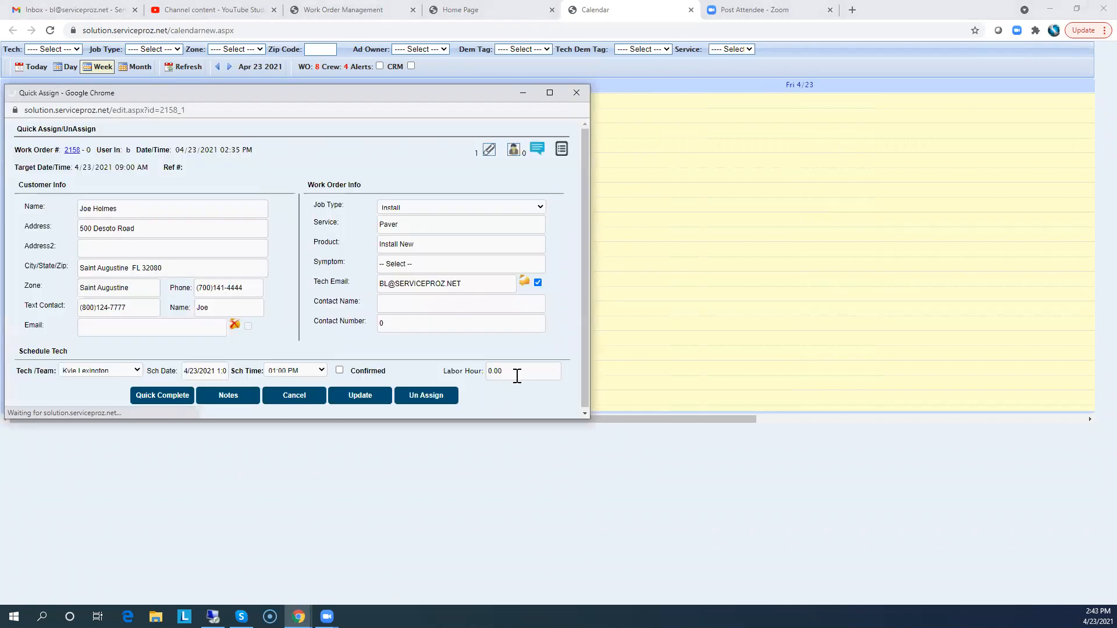
{"action": "left_click_drag", "start_coordinate": [514, 375], "coordinate": [464, 374]}
{"action": "type", "text": "3"}
{"action": "left_click", "coordinate": [361, 396]}
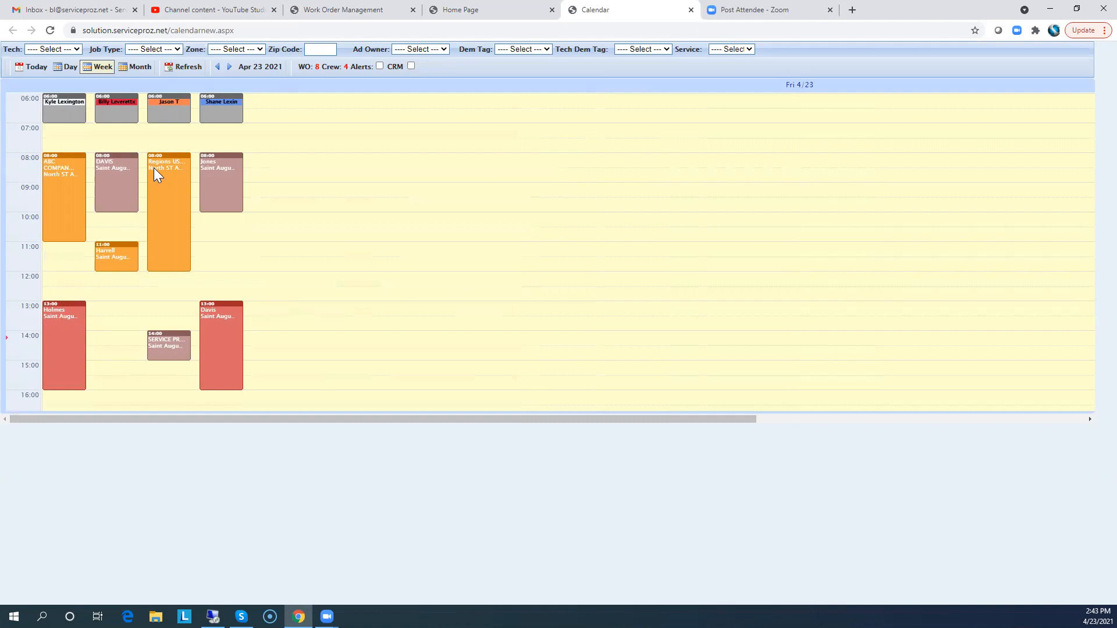
Reopen the Holmes job and view its attached image, then close the image and Quick Assign windows
{"action": "left_click", "coordinate": [56, 309]}
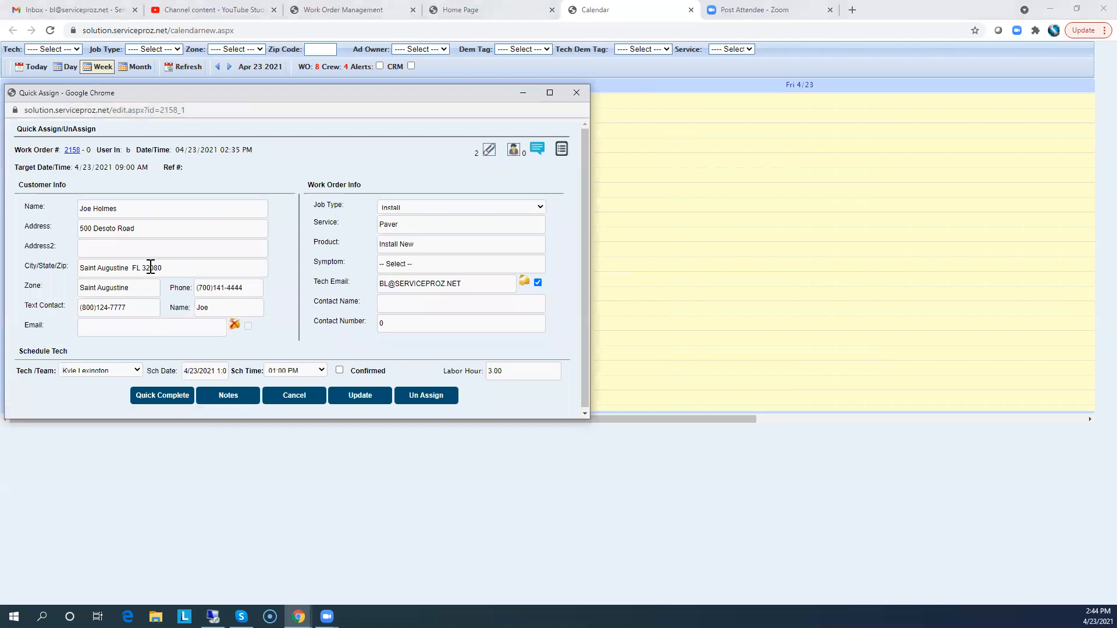
{"action": "left_click", "coordinate": [476, 155]}
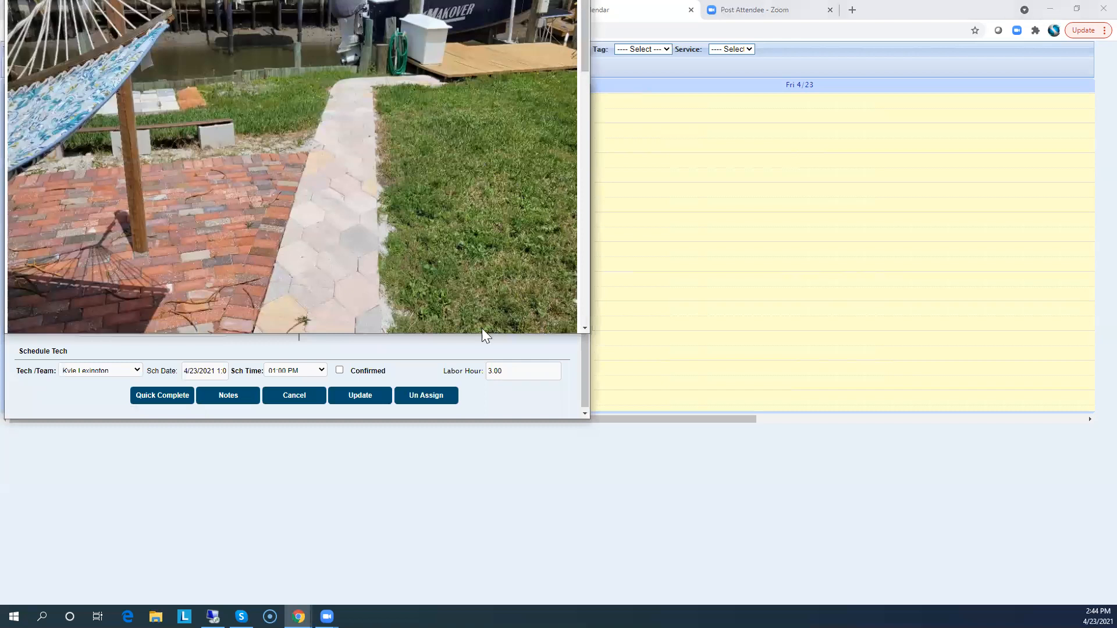
{"action": "left_click_drag", "start_coordinate": [477, 335], "coordinate": [477, 401]}
{"action": "left_click_drag", "start_coordinate": [584, 198], "coordinate": [578, 143]}
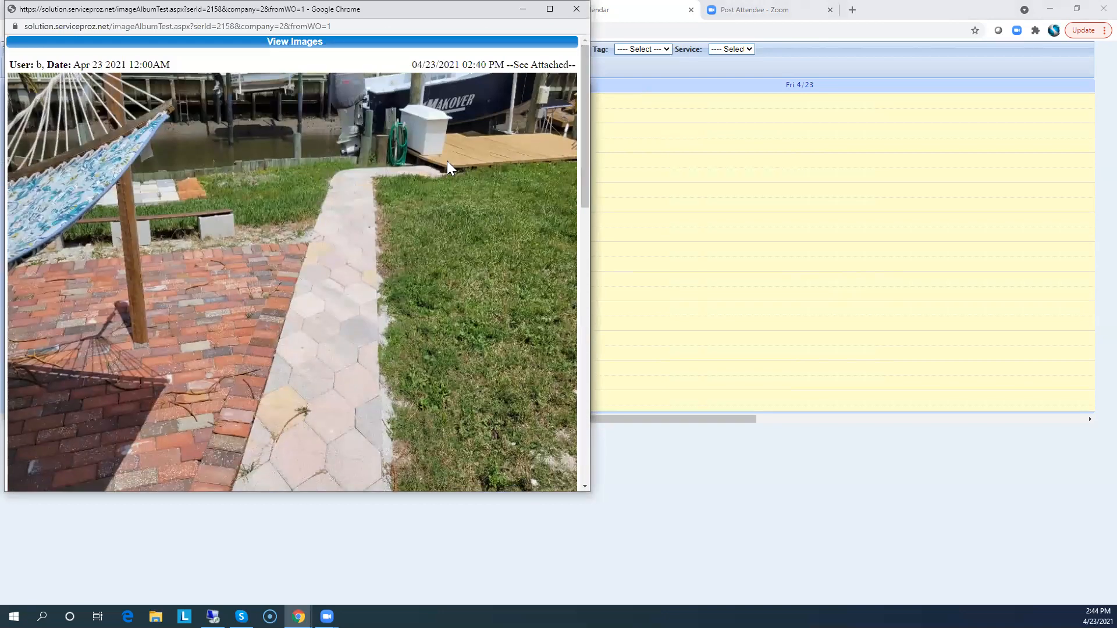
{"action": "left_click_drag", "start_coordinate": [585, 162], "coordinate": [579, 137]}
{"action": "left_click", "coordinate": [577, 10]}
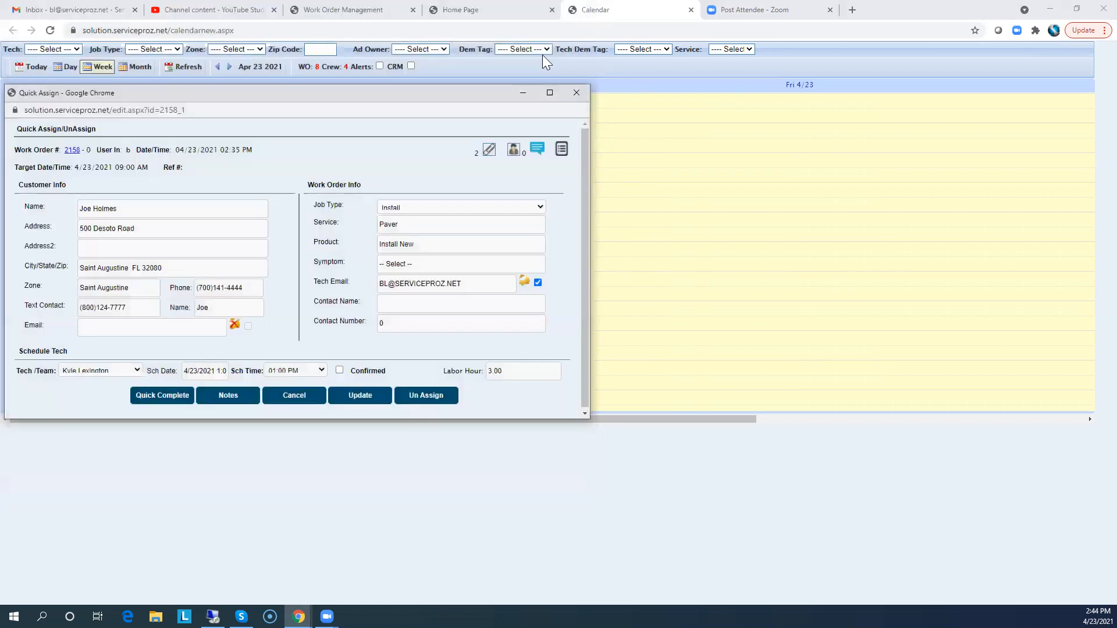
{"action": "left_click", "coordinate": [578, 92]}
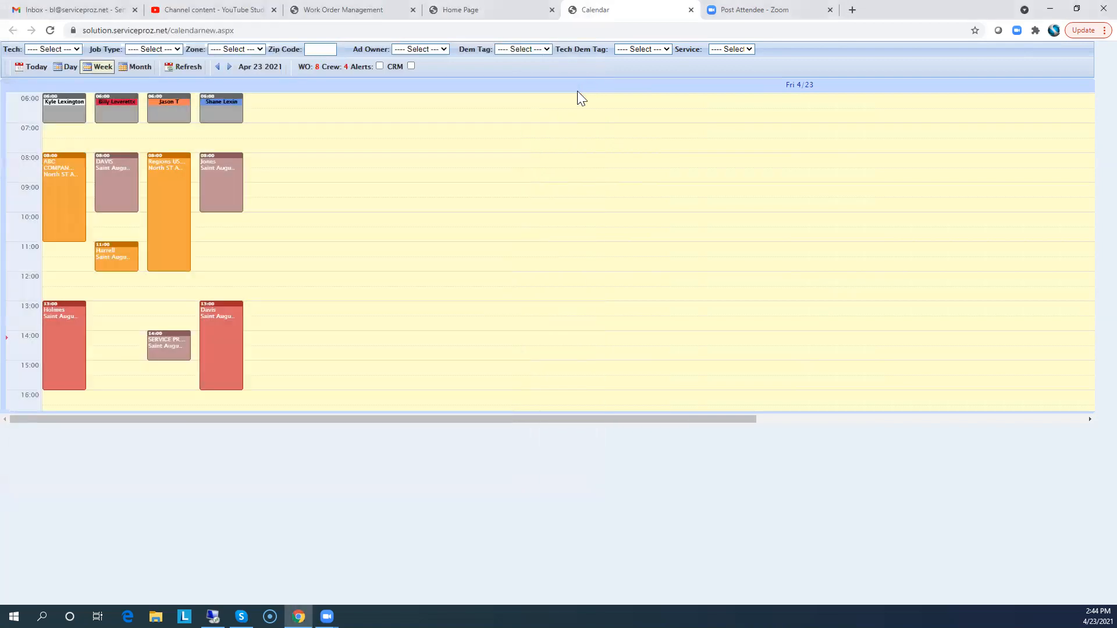
Return to the home page
{"action": "left_click", "coordinate": [494, 12]}
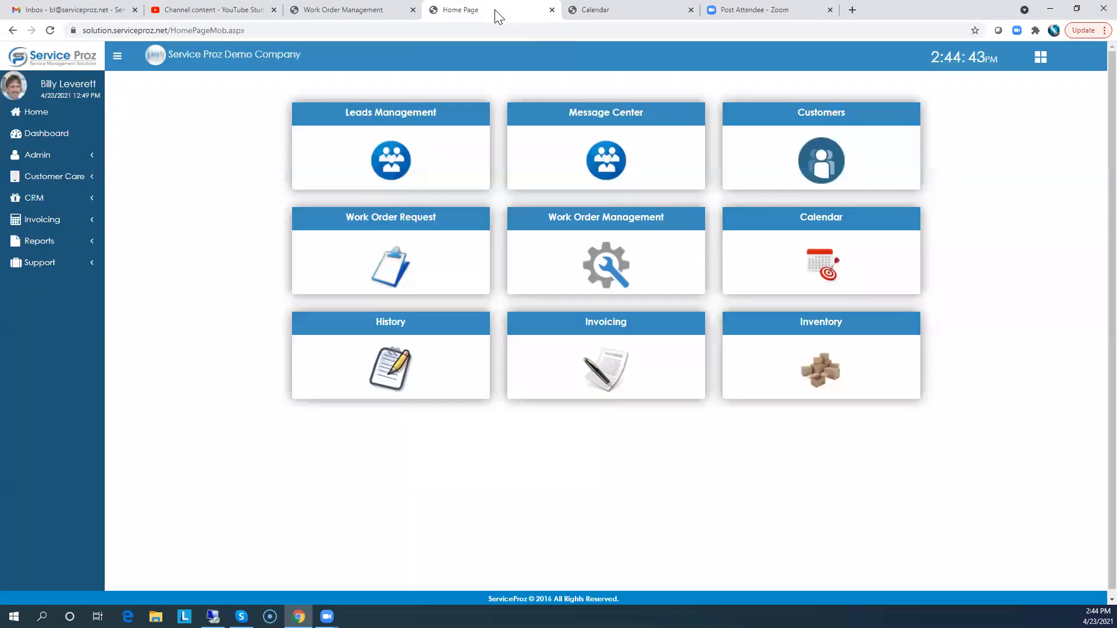
{"action": "left_click", "coordinate": [36, 115]}
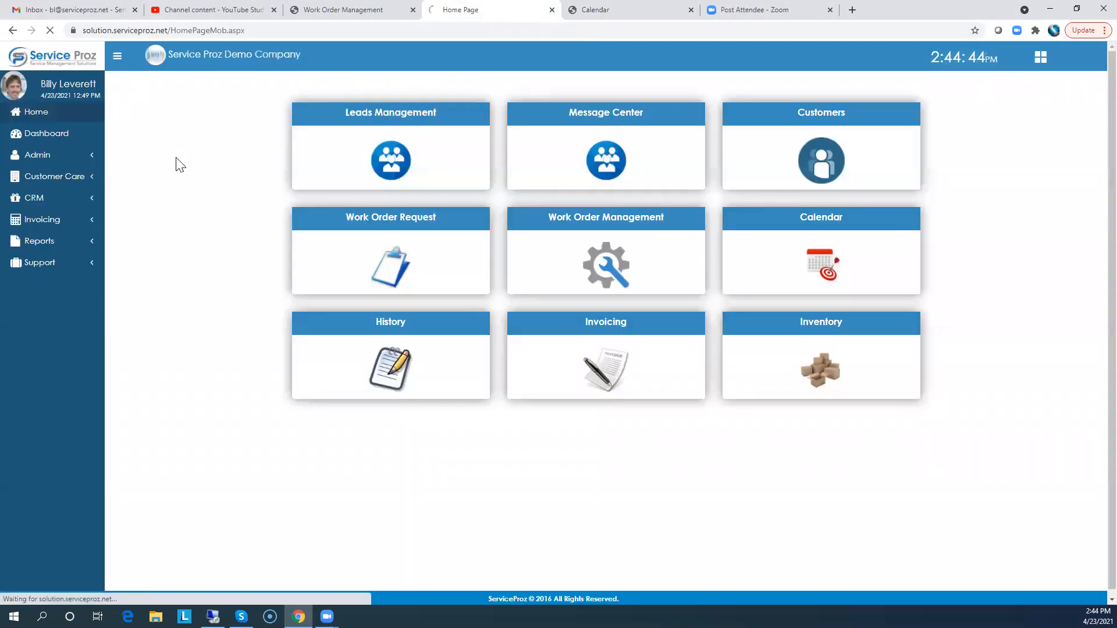
{"action": "left_click", "coordinate": [596, 223]}
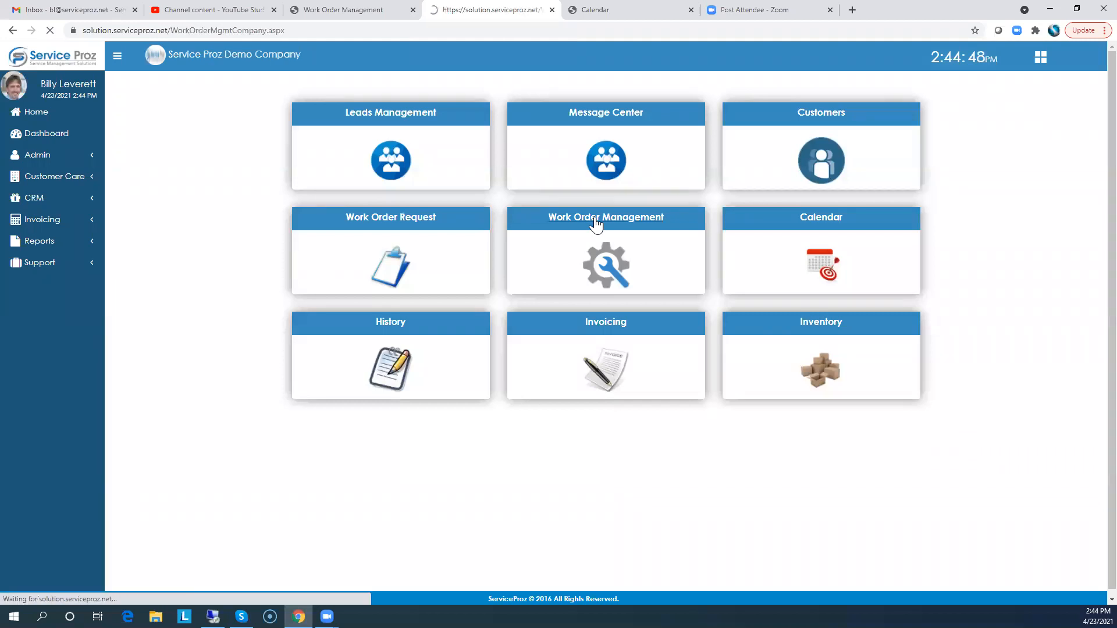
{"action": "left_click", "coordinate": [202, 272]}
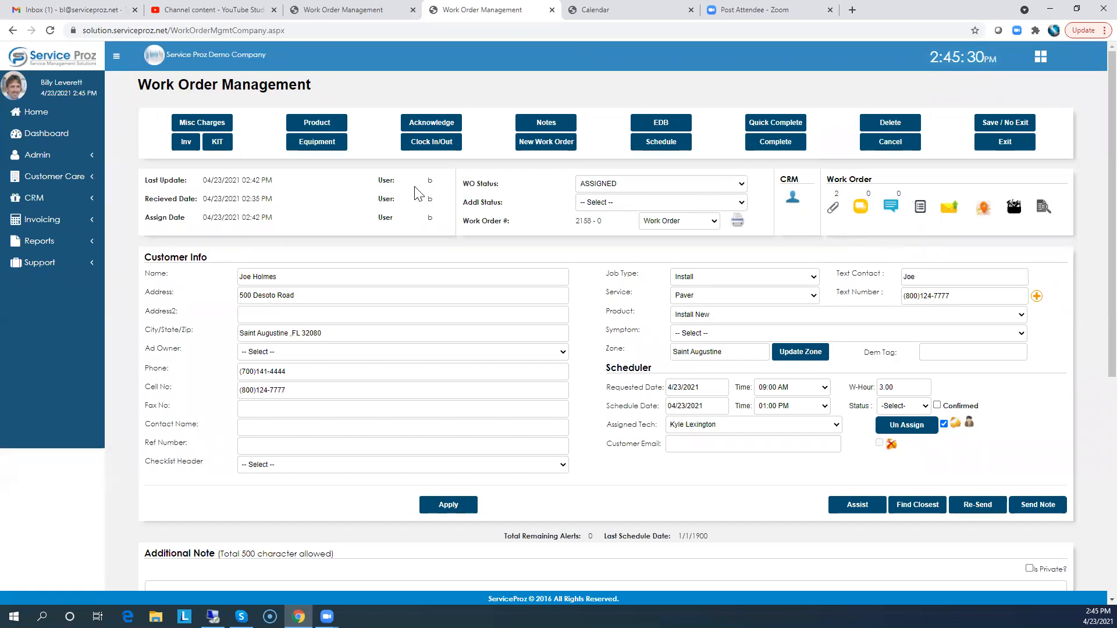
{"action": "left_click", "coordinate": [26, 114]}
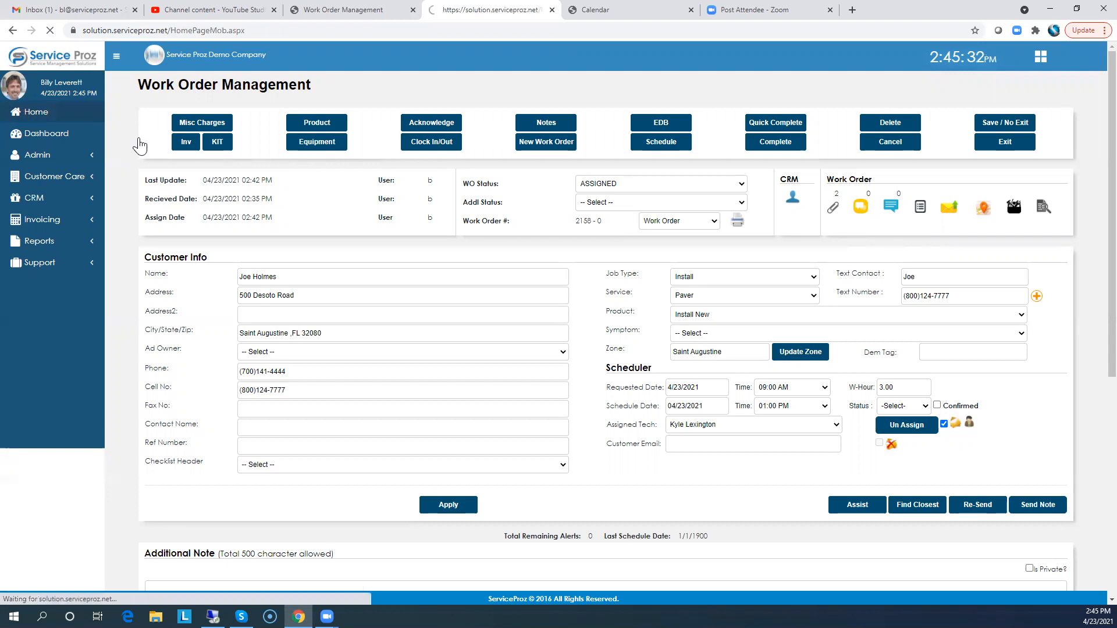
{"action": "left_click", "coordinate": [608, 224]}
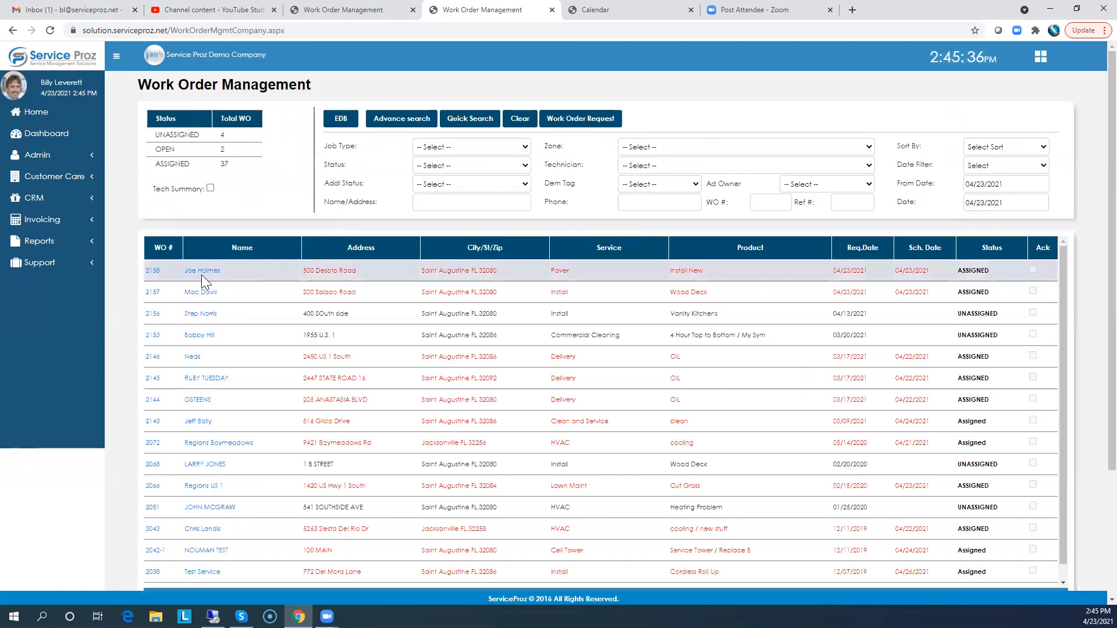
{"action": "left_click", "coordinate": [203, 272]}
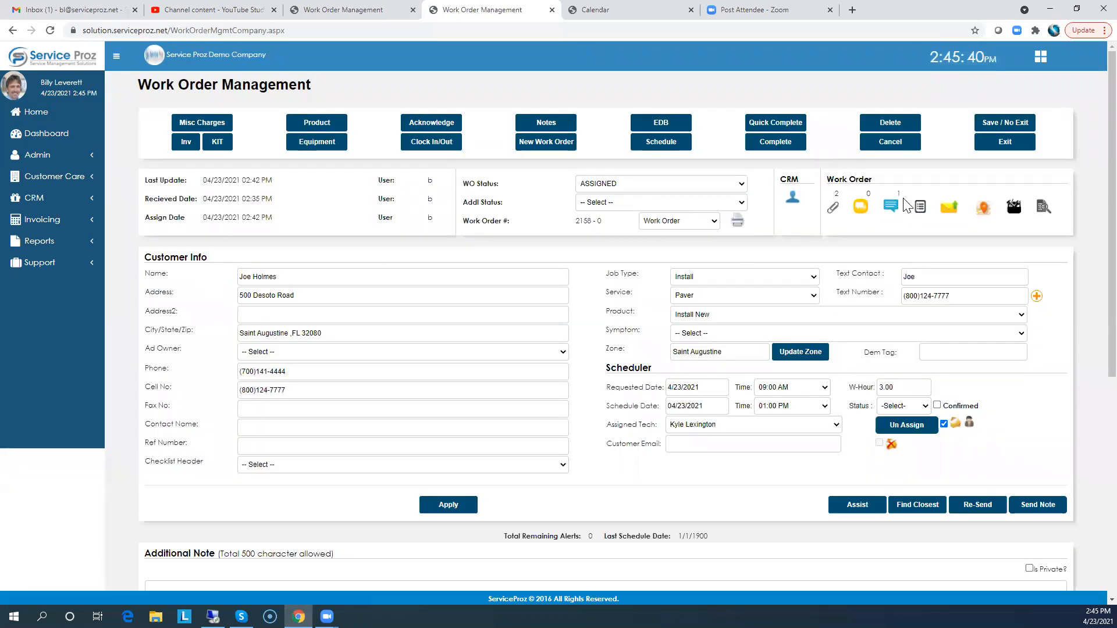
Add the conversation message "Good" to the work order, save it, and close the Conversation window
{"action": "left_click", "coordinate": [890, 207]}
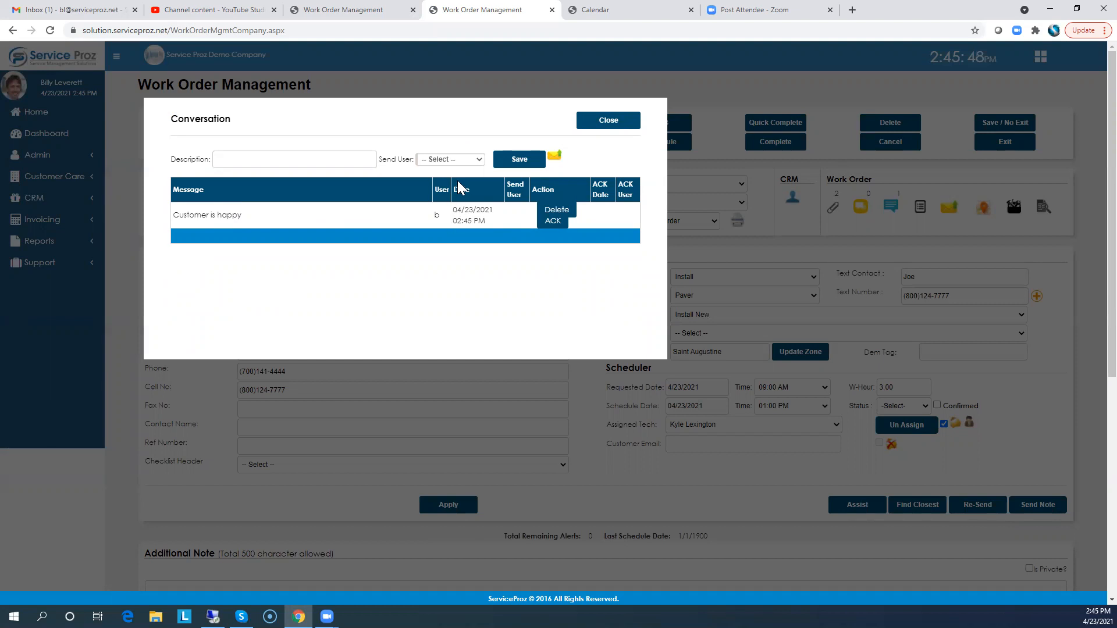
{"action": "left_click", "coordinate": [232, 159]}
{"action": "type", "text": "Good"}
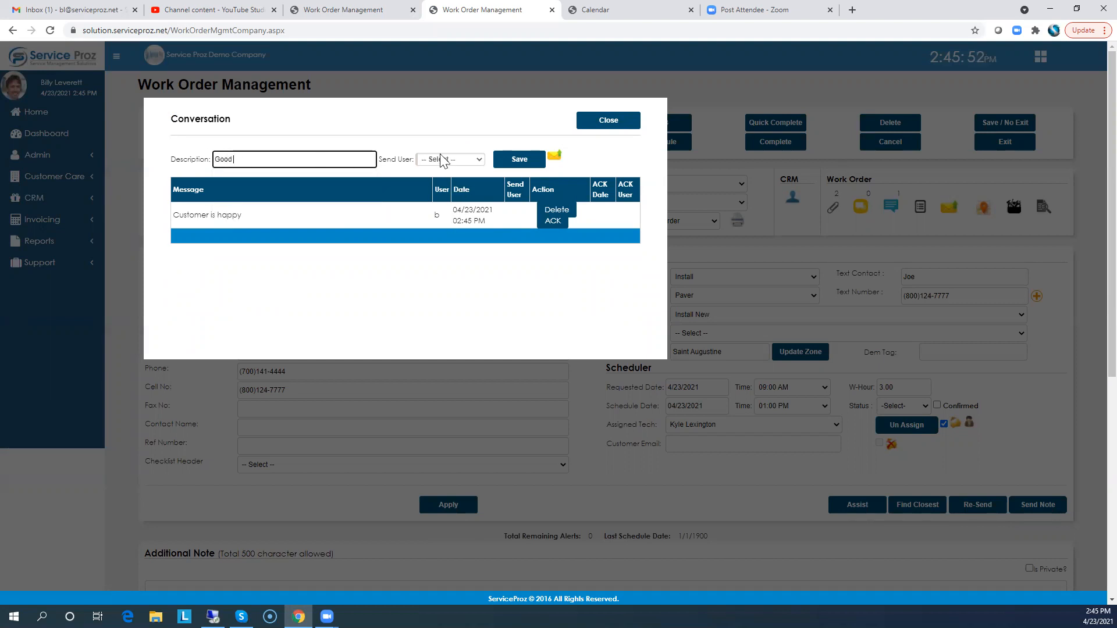
{"action": "left_click", "coordinate": [468, 159]}
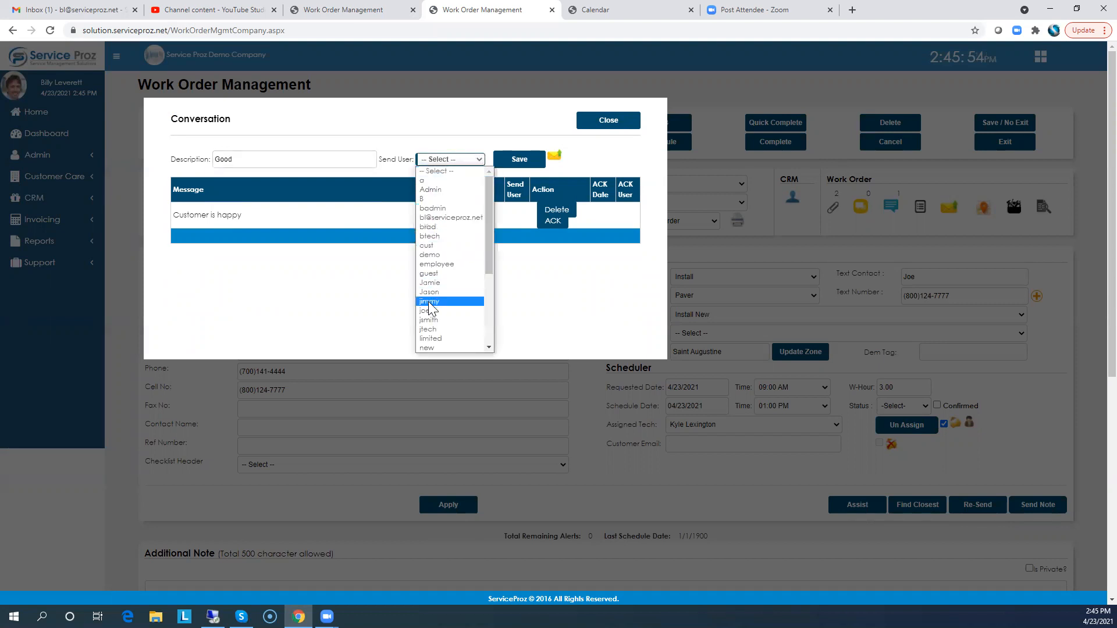
{"action": "left_click", "coordinate": [356, 152]}
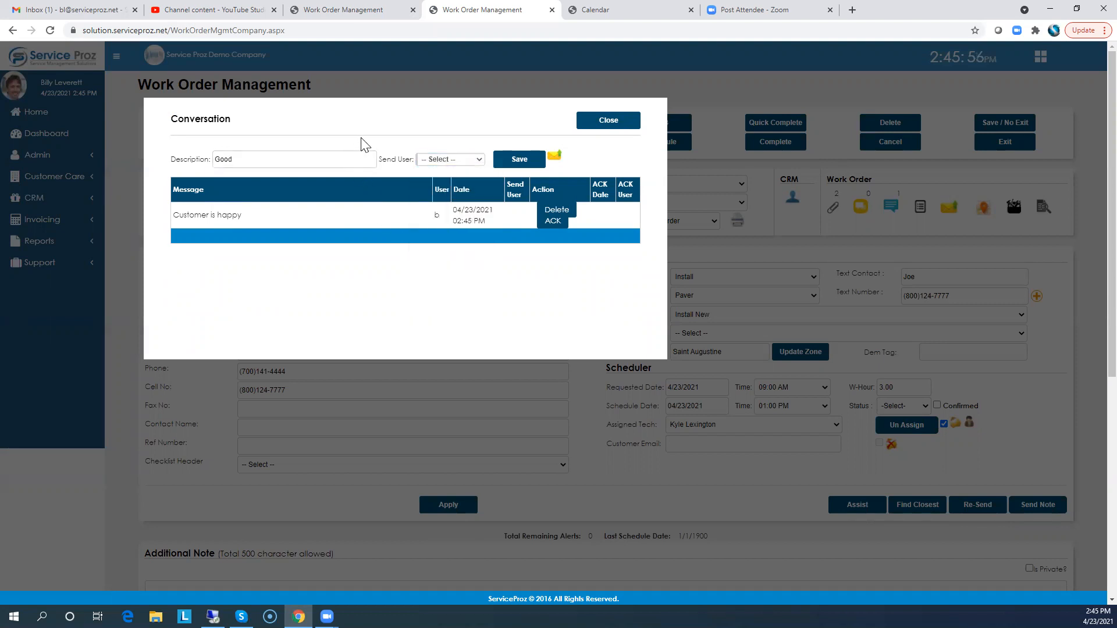
{"action": "left_click", "coordinate": [524, 162]}
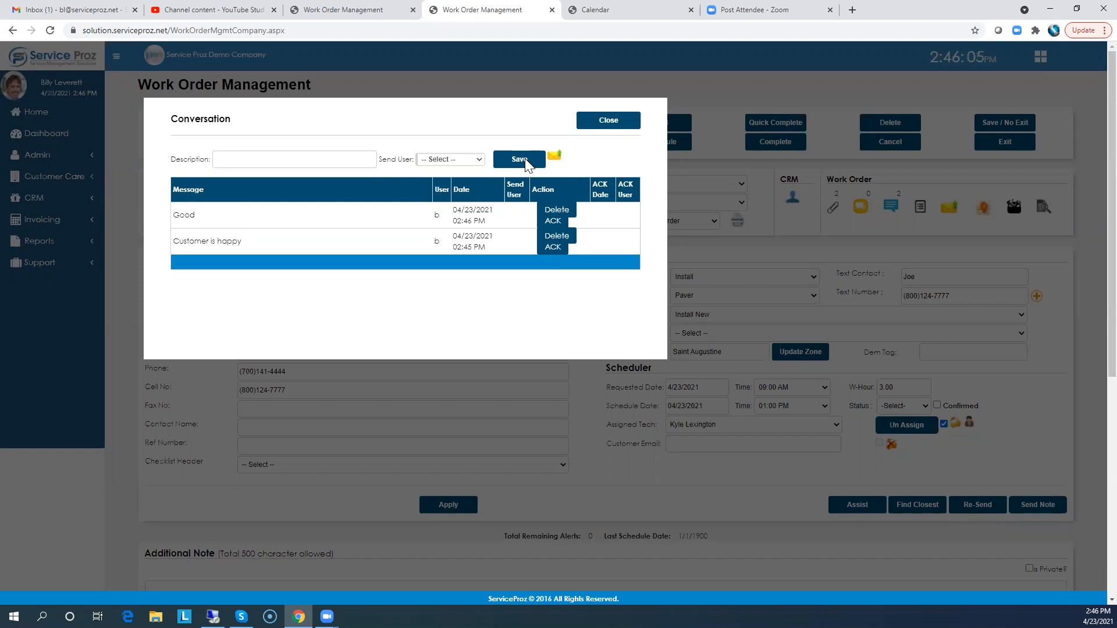
{"action": "left_click", "coordinate": [607, 125]}
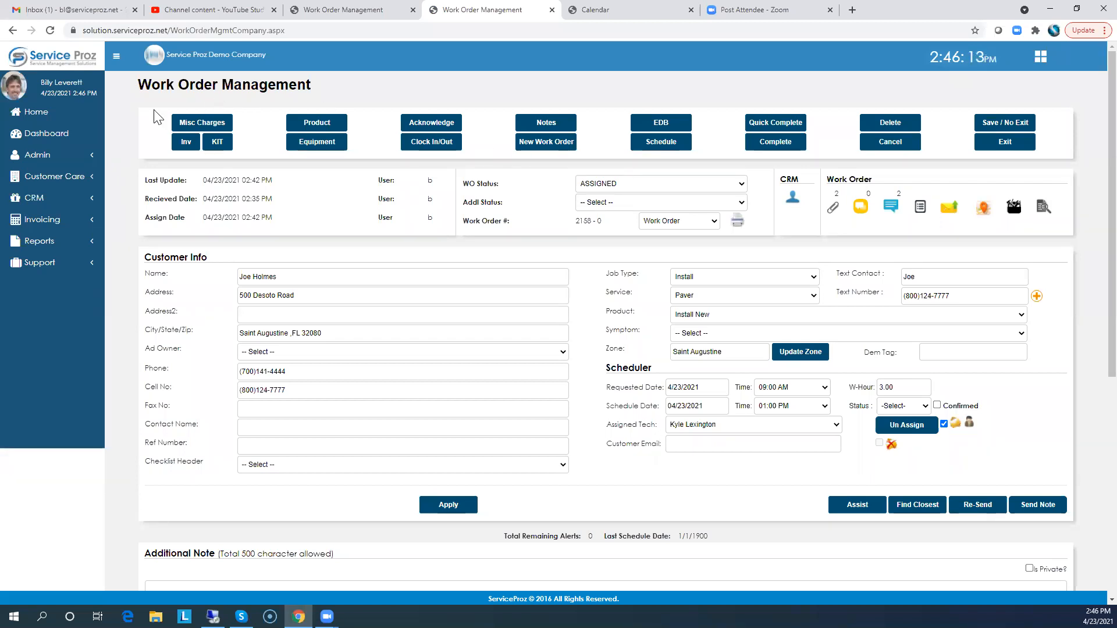
Review this week's work order messages in the Message Center, then return home
{"action": "left_click", "coordinate": [35, 116]}
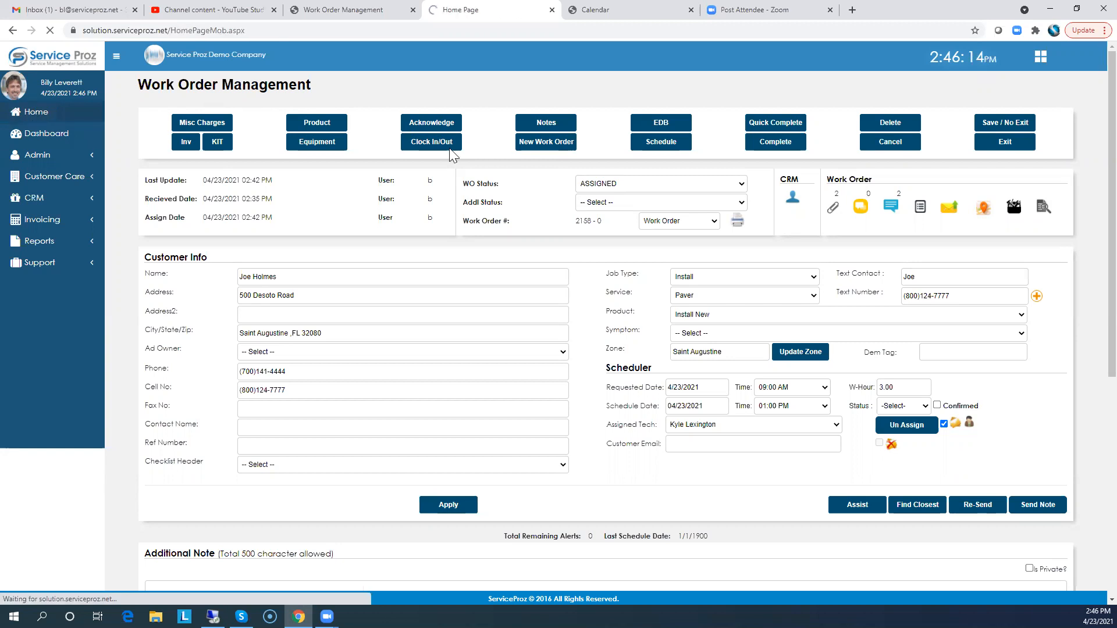
{"action": "left_click", "coordinate": [603, 122]}
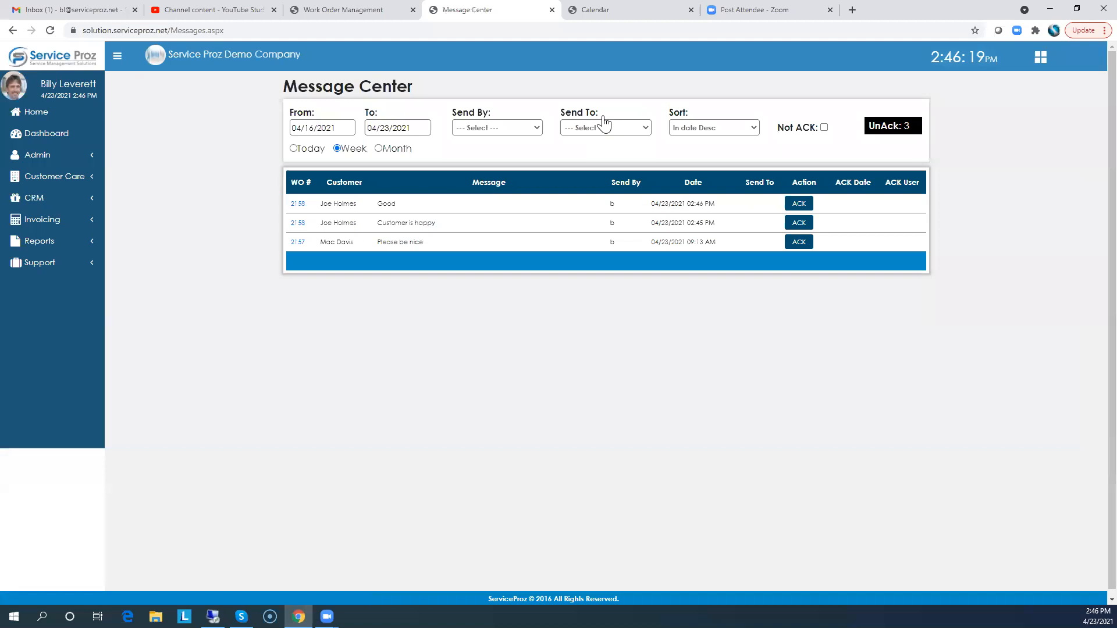
{"action": "left_click", "coordinate": [337, 148]}
{"action": "left_click", "coordinate": [39, 114]}
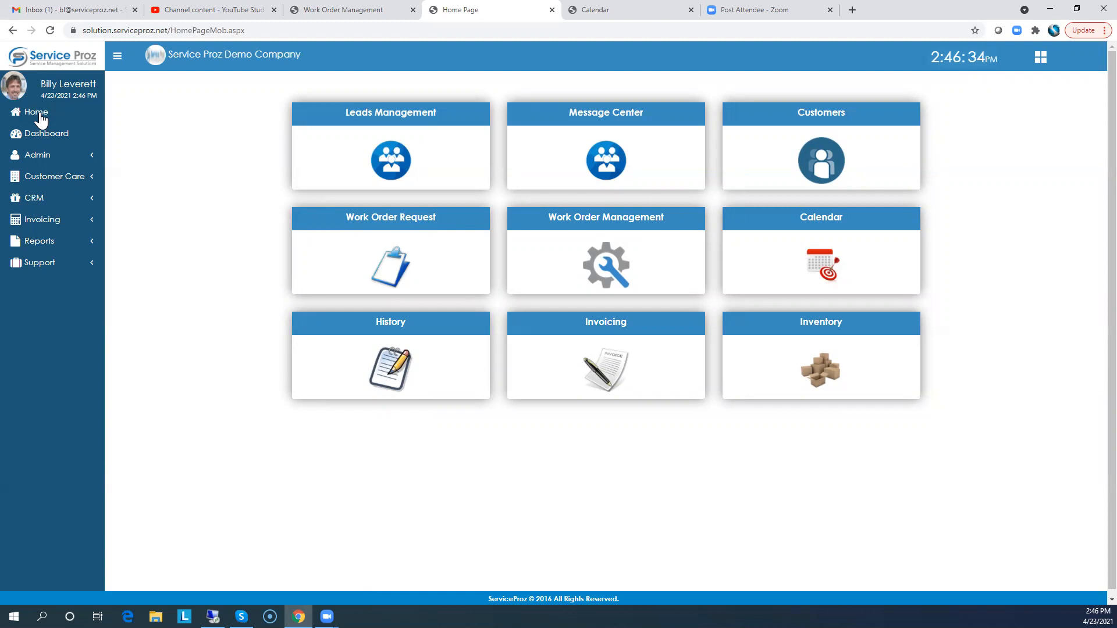
Reopen the Holmes work order and review its money details before closing them
{"action": "left_click", "coordinate": [602, 227]}
{"action": "left_click", "coordinate": [205, 274]}
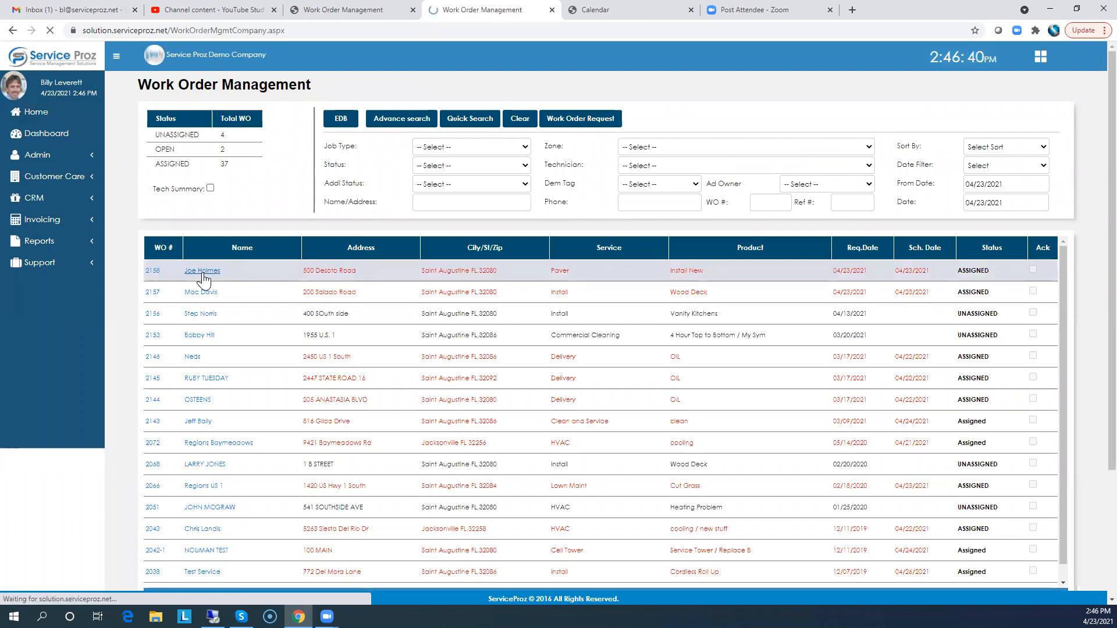
{"action": "scroll", "coordinate": [542, 373], "scroll_direction": "down", "scroll_amount": 5}
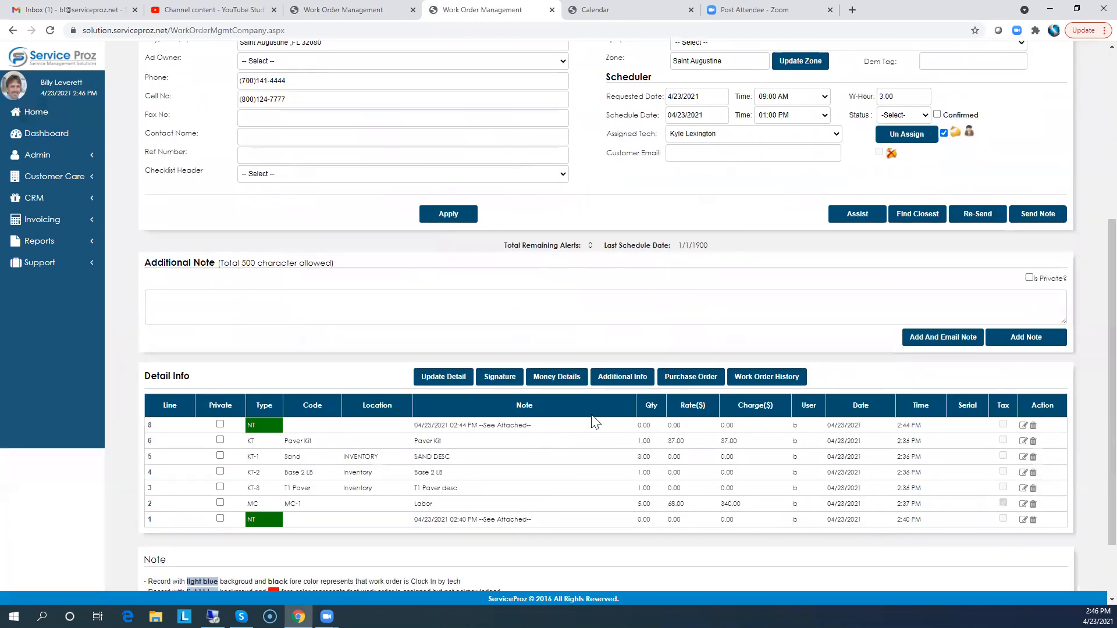
{"action": "left_click", "coordinate": [560, 382]}
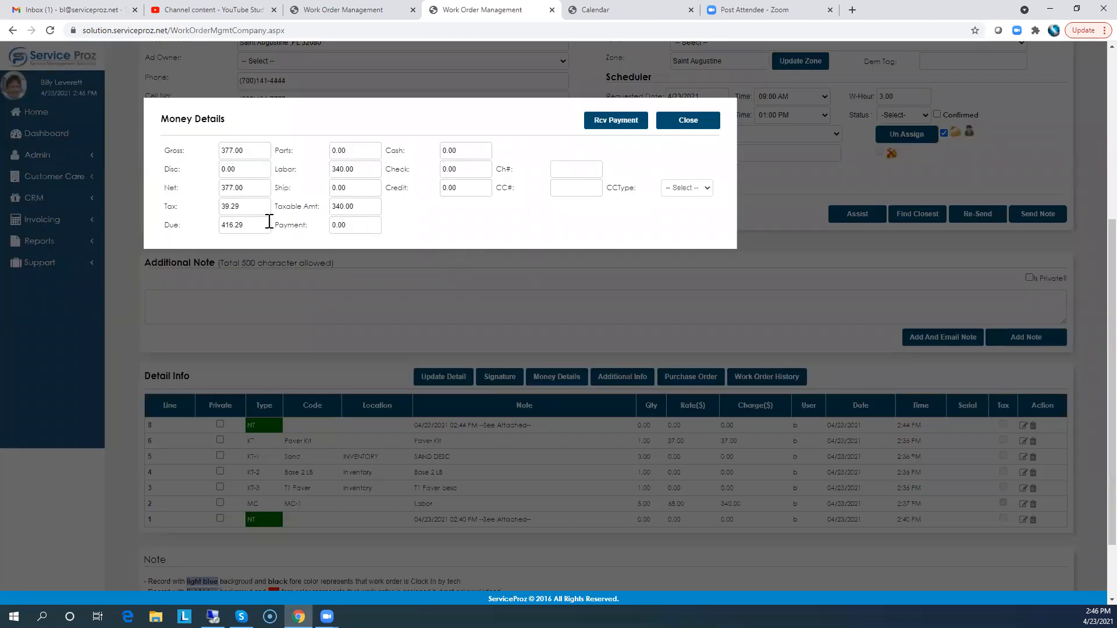
{"action": "left_click_drag", "start_coordinate": [245, 226], "coordinate": [211, 227]}
{"action": "left_click", "coordinate": [700, 122]}
{"action": "scroll", "coordinate": [643, 247], "scroll_direction": "up", "scroll_amount": 5}
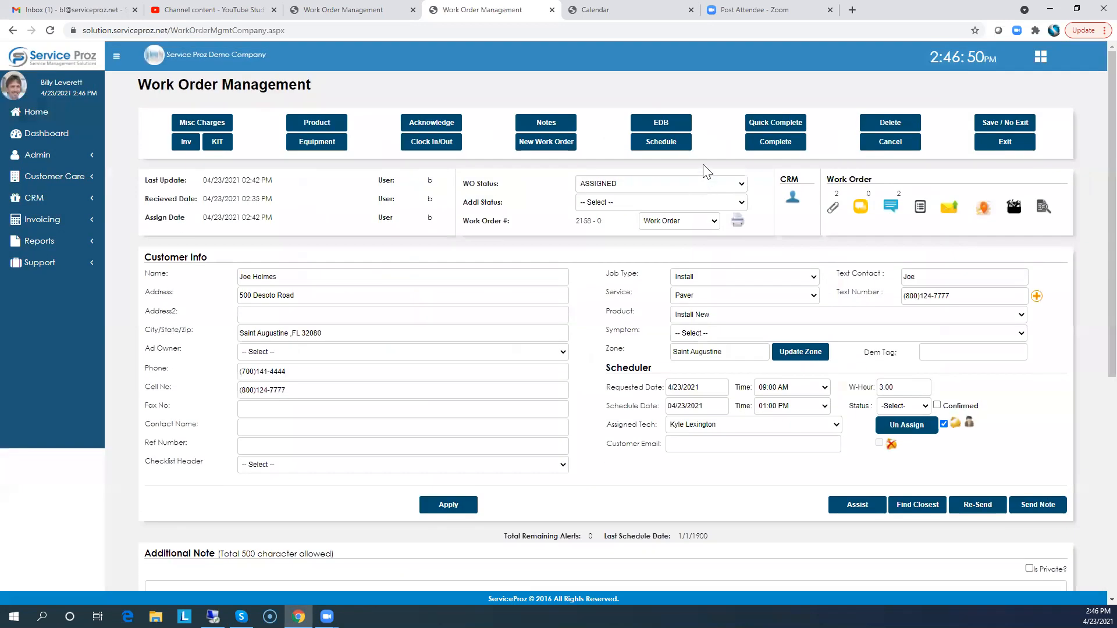
Mark the Holmes work order as complete and confirm
{"action": "left_click", "coordinate": [779, 142]}
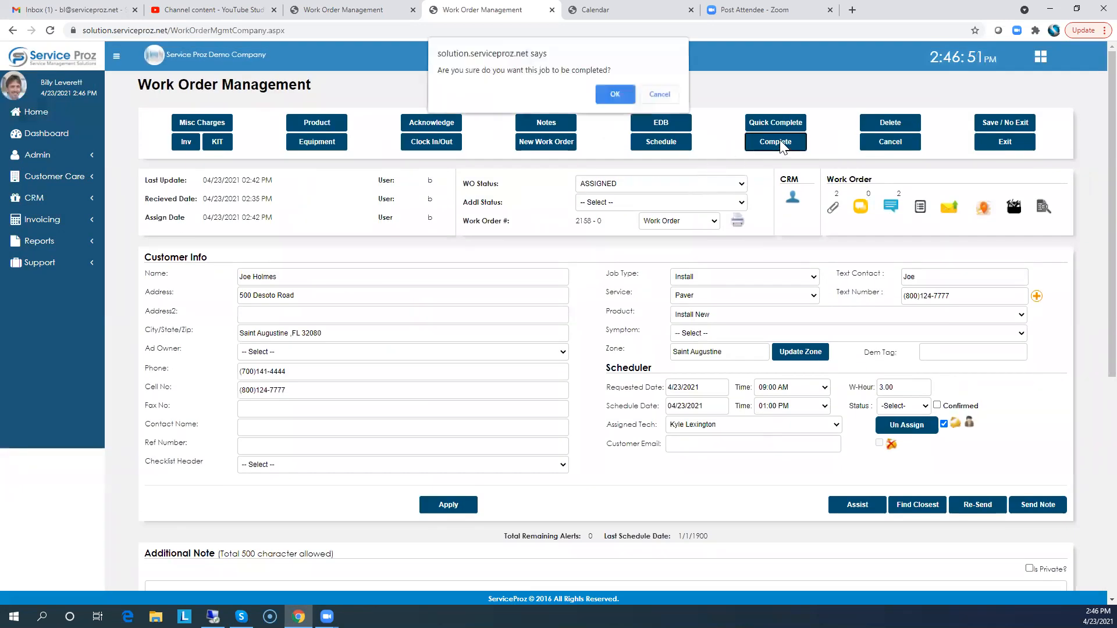
{"action": "left_click", "coordinate": [616, 95]}
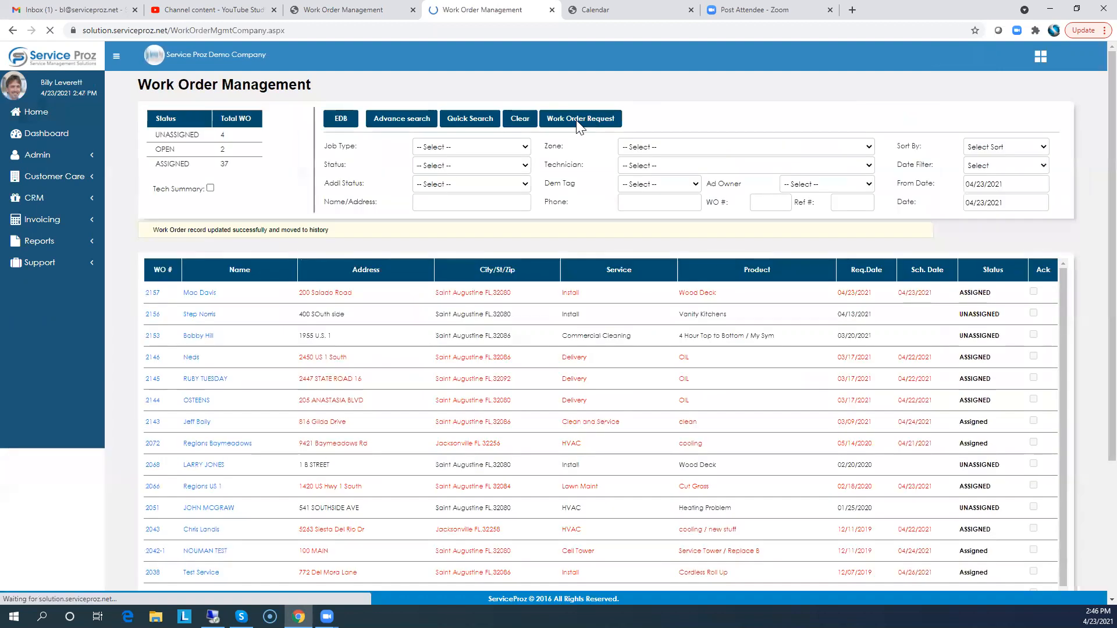
{"action": "left_click", "coordinate": [32, 116]}
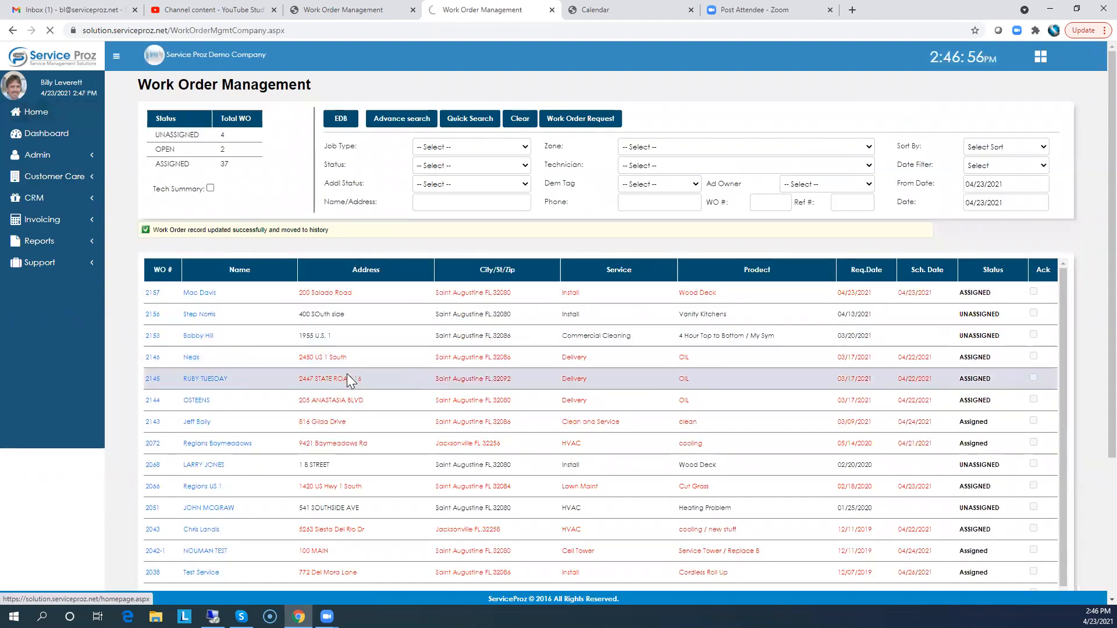
{"action": "left_click", "coordinate": [389, 327]}
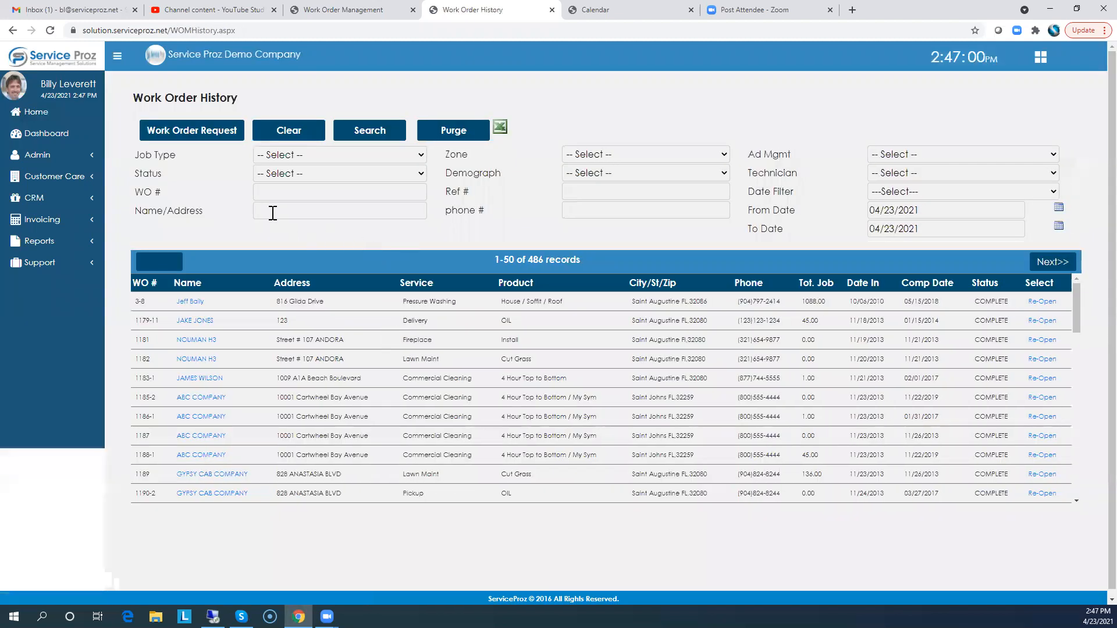
{"action": "left_click", "coordinate": [264, 208]}
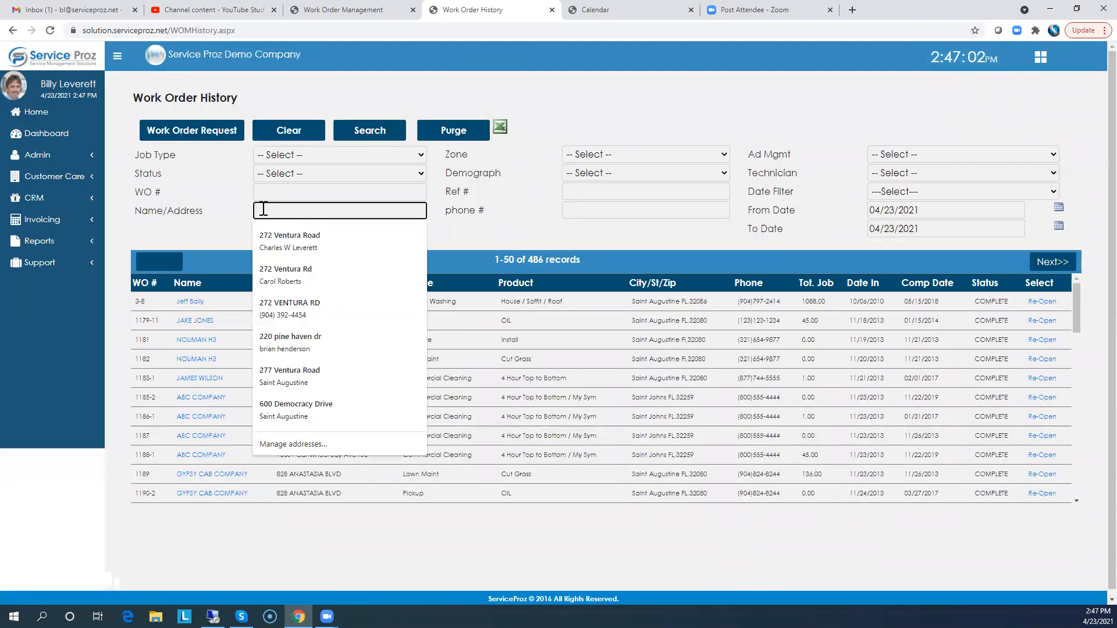
{"action": "type", "text": "hol"}
{"action": "key", "text": "Return"}
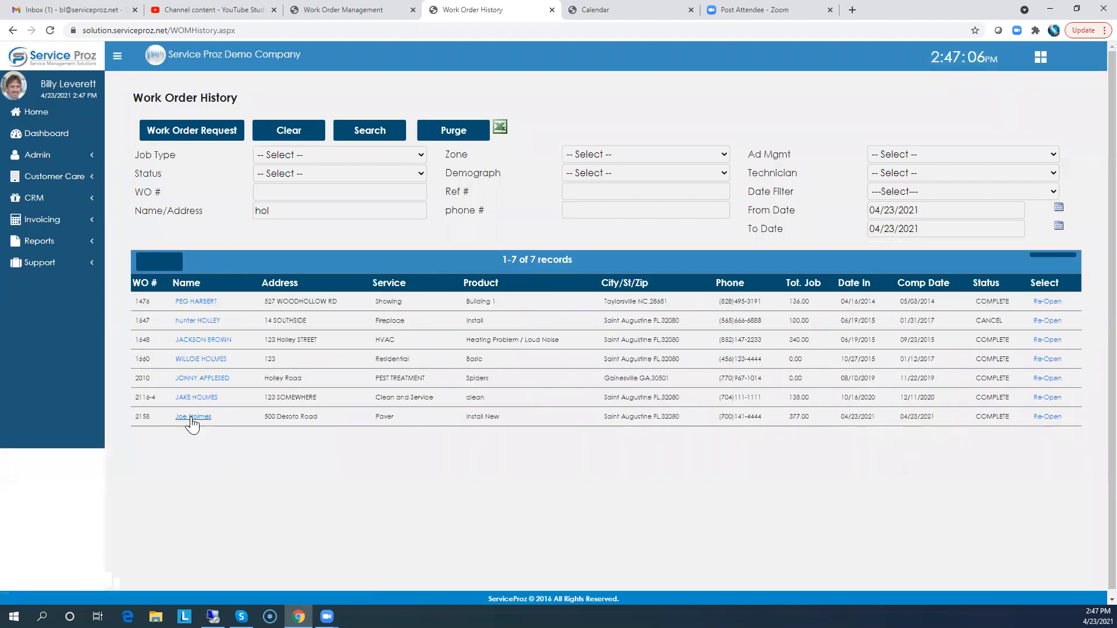
{"action": "left_click", "coordinate": [191, 417]}
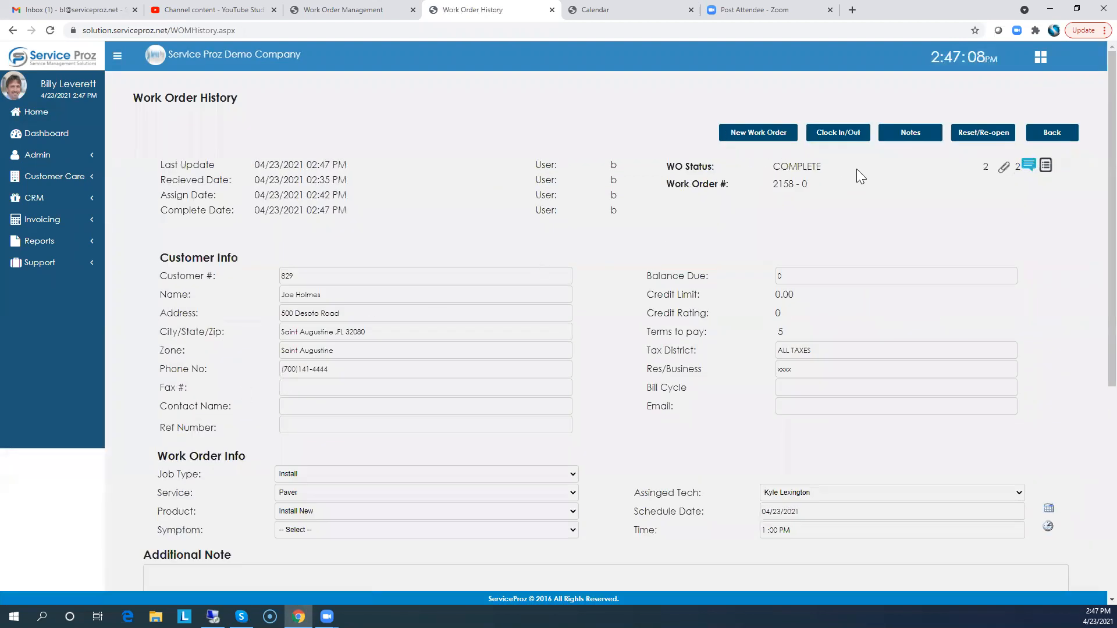
View the completed job's attached images, then close the image window
{"action": "left_click", "coordinate": [983, 171]}
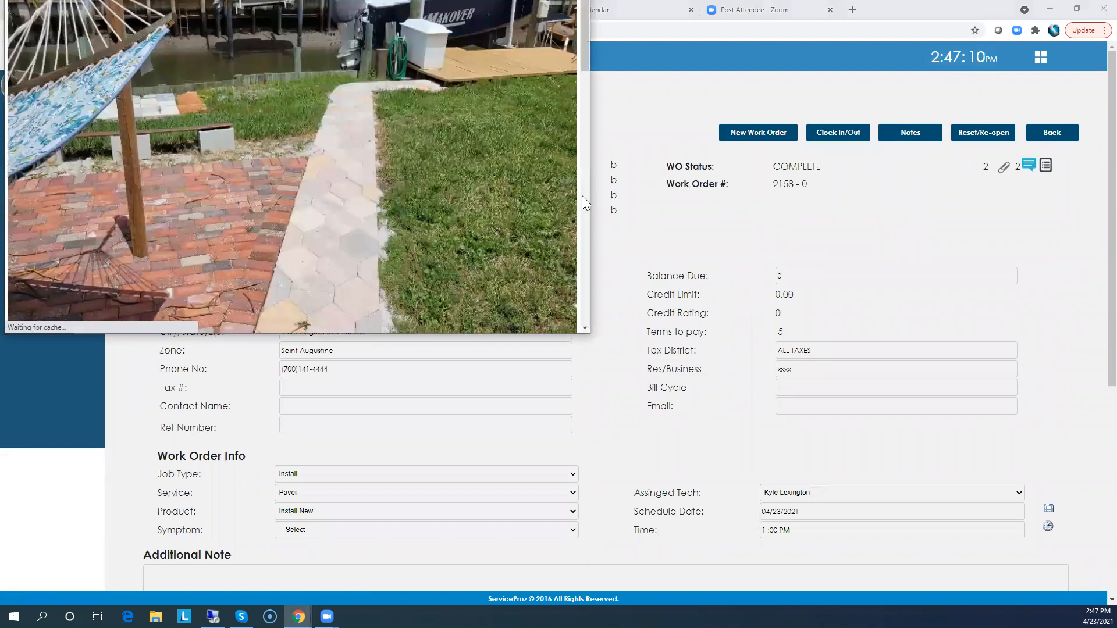
{"action": "left_click_drag", "start_coordinate": [584, 61], "coordinate": [589, 265]}
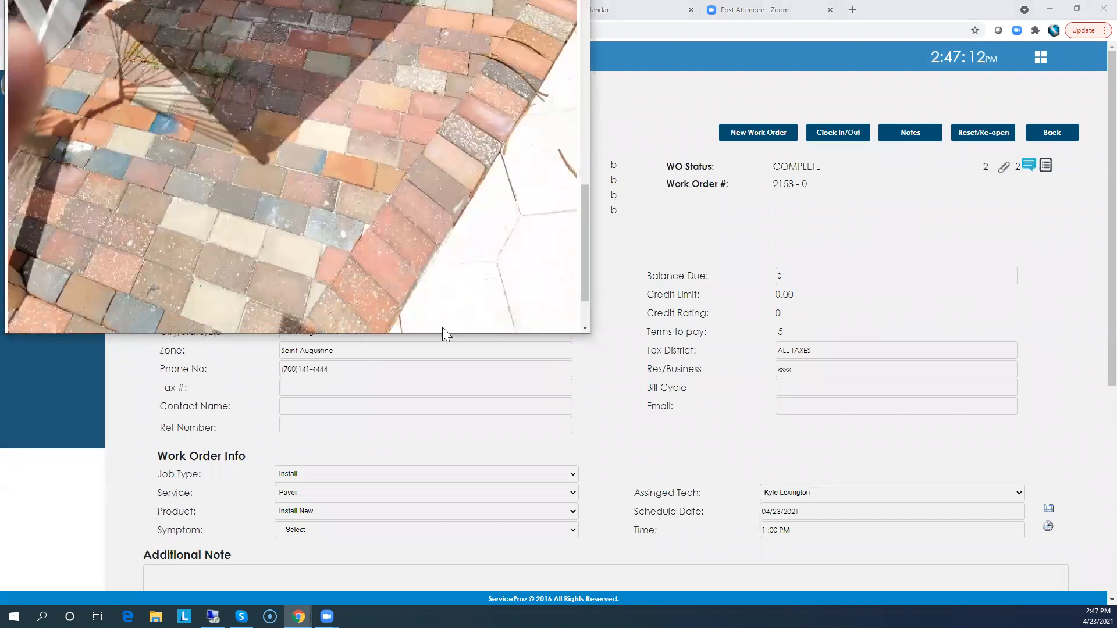
{"action": "left_click_drag", "start_coordinate": [440, 334], "coordinate": [449, 399]}
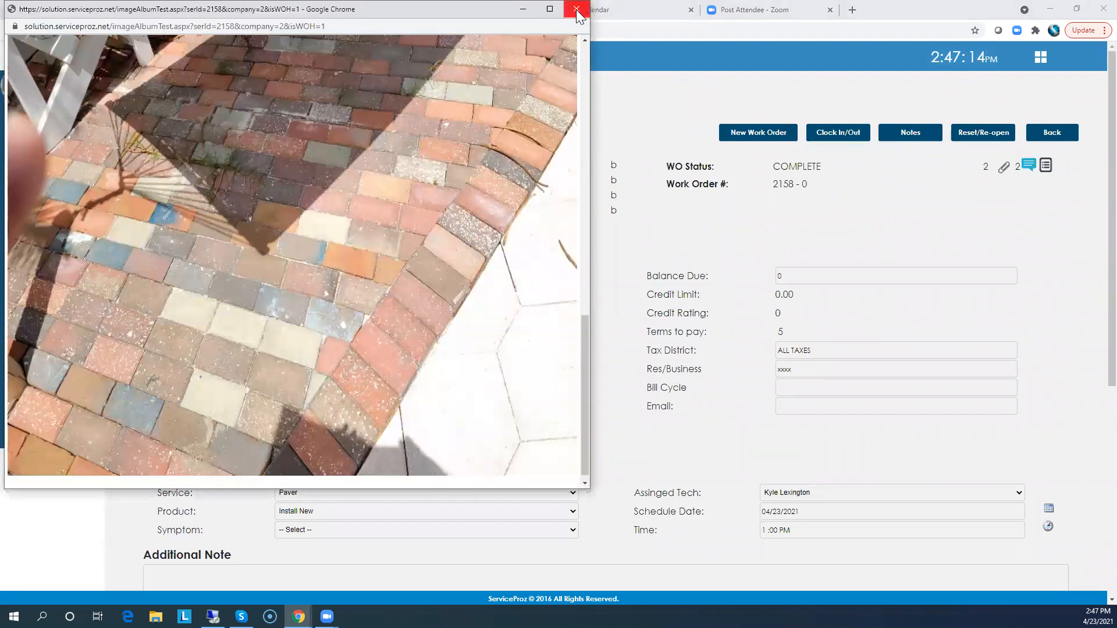
{"action": "left_click", "coordinate": [576, 9]}
Open the completed job's conversation messages, then close the Conversation window
{"action": "scroll", "coordinate": [845, 148], "scroll_direction": "down", "scroll_amount": 3}
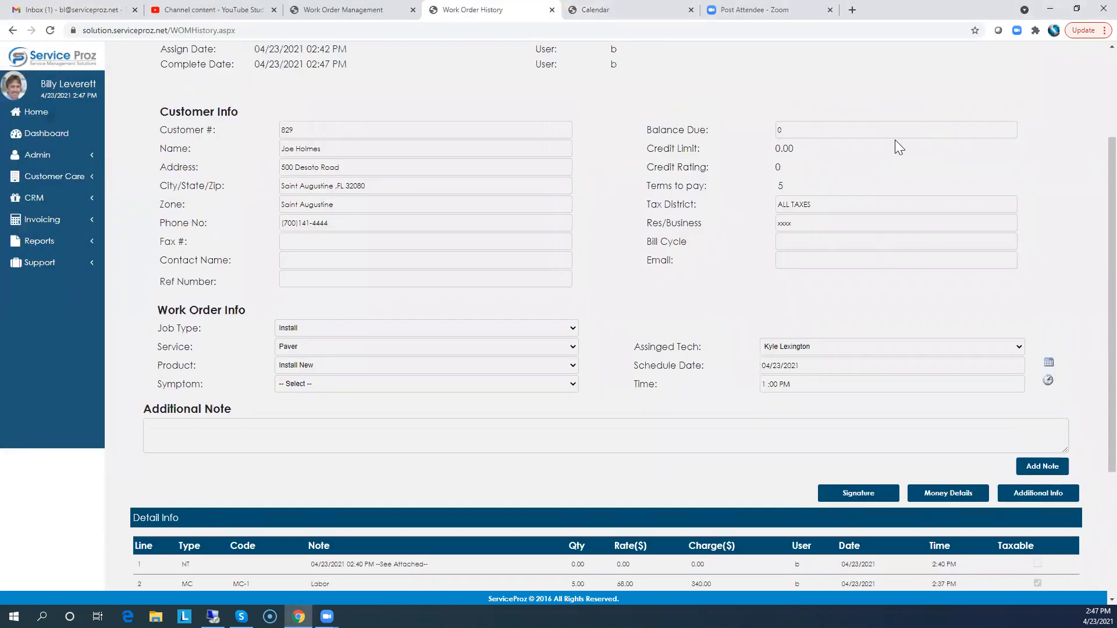
{"action": "scroll", "coordinate": [805, 210], "scroll_direction": "up", "scroll_amount": 3}
{"action": "left_click", "coordinate": [1029, 167]}
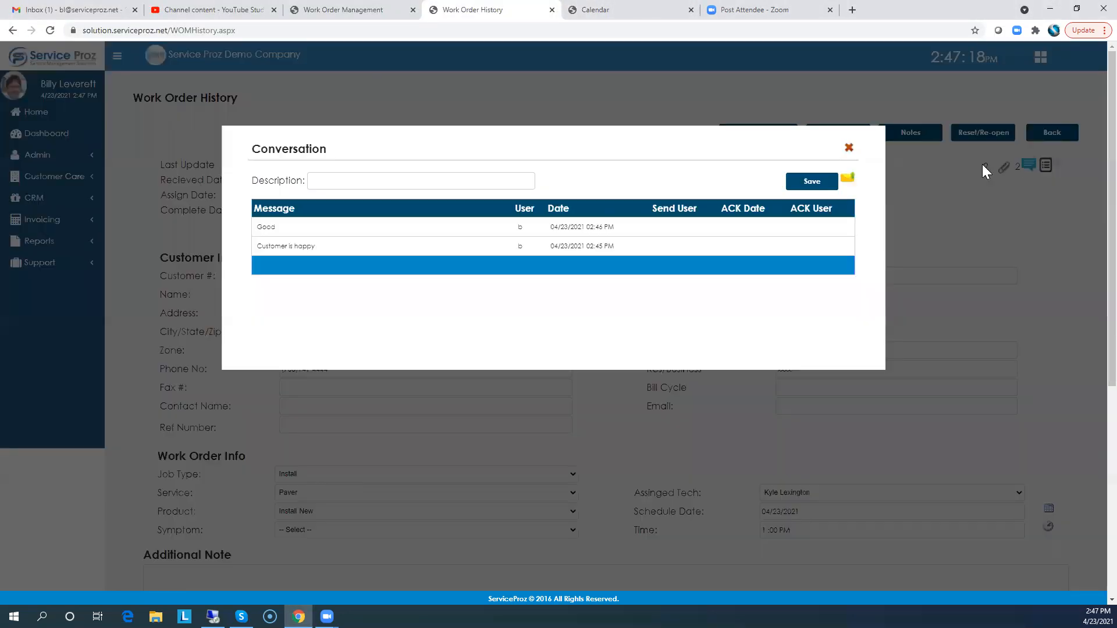
{"action": "left_click", "coordinate": [849, 149]}
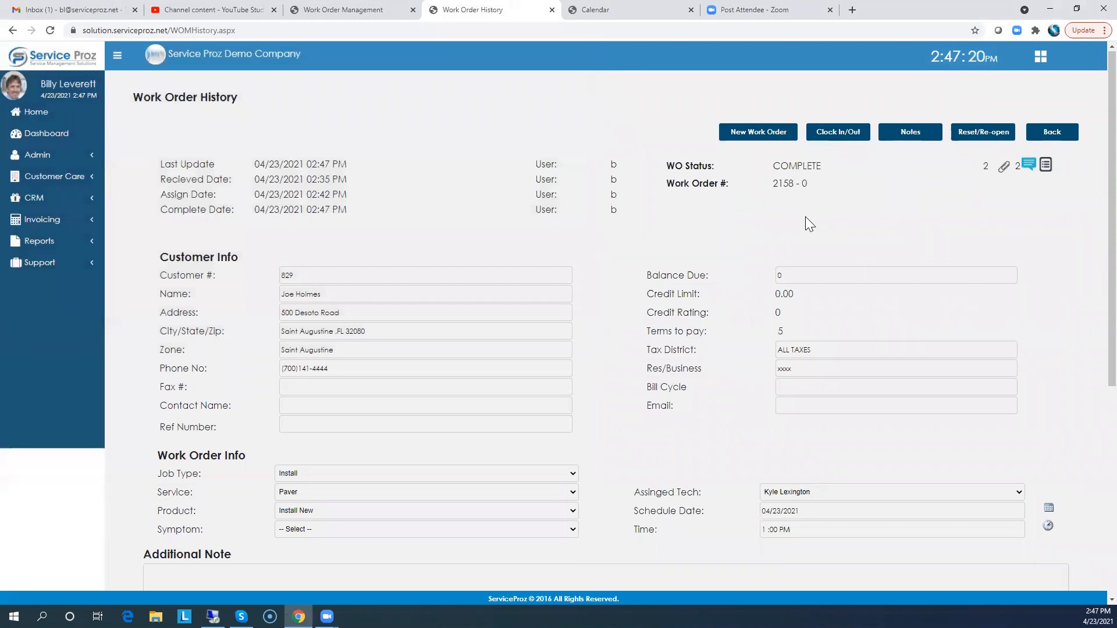
Scroll through the completed work order's detail lines
{"action": "scroll", "coordinate": [739, 227], "scroll_direction": "down", "scroll_amount": 2}
{"action": "scroll", "coordinate": [660, 280], "scroll_direction": "down", "scroll_amount": 4}
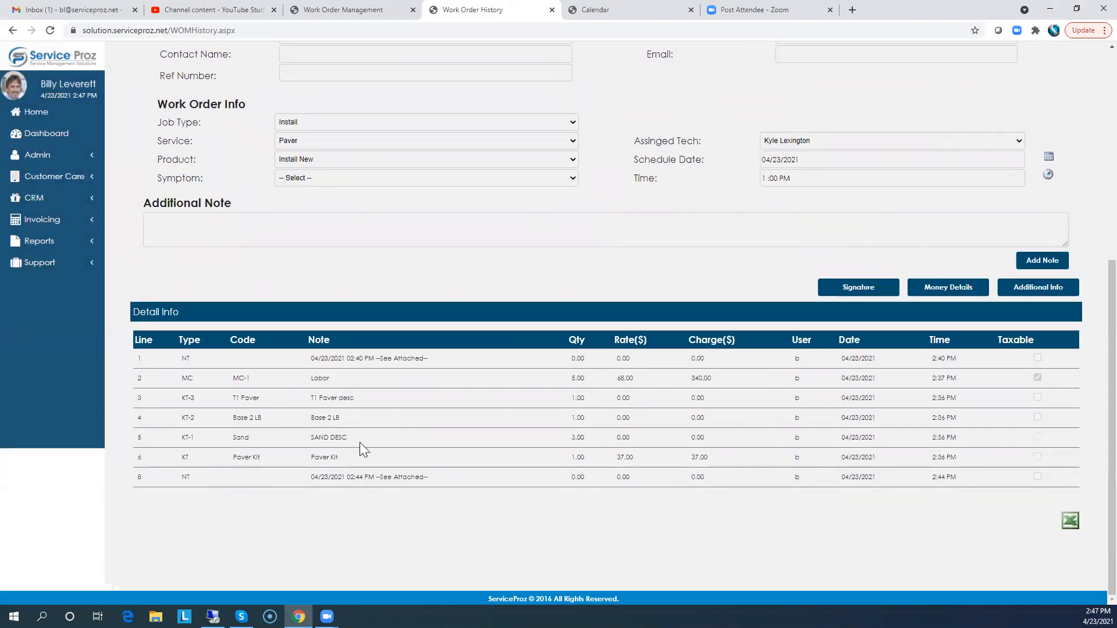
{"action": "scroll", "coordinate": [349, 291], "scroll_direction": "up", "scroll_amount": 6}
Open invoice 50 for work order 2158-0 from the invoice list and preview its printable invoice, then close the report tab
{"action": "left_click", "coordinate": [36, 112]}
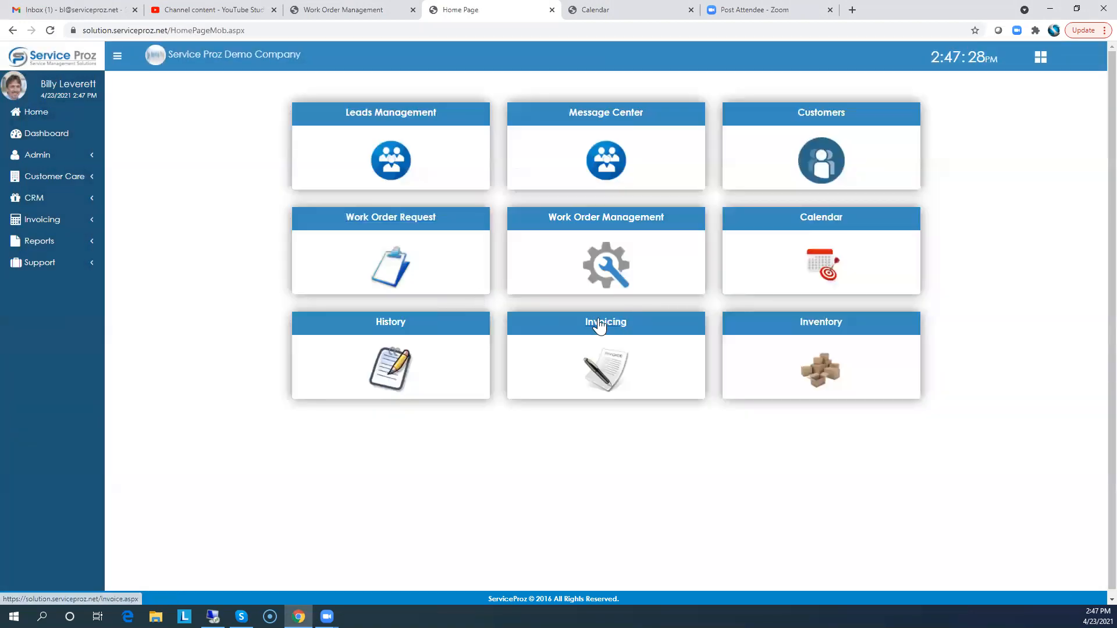
{"action": "left_click", "coordinate": [594, 321]}
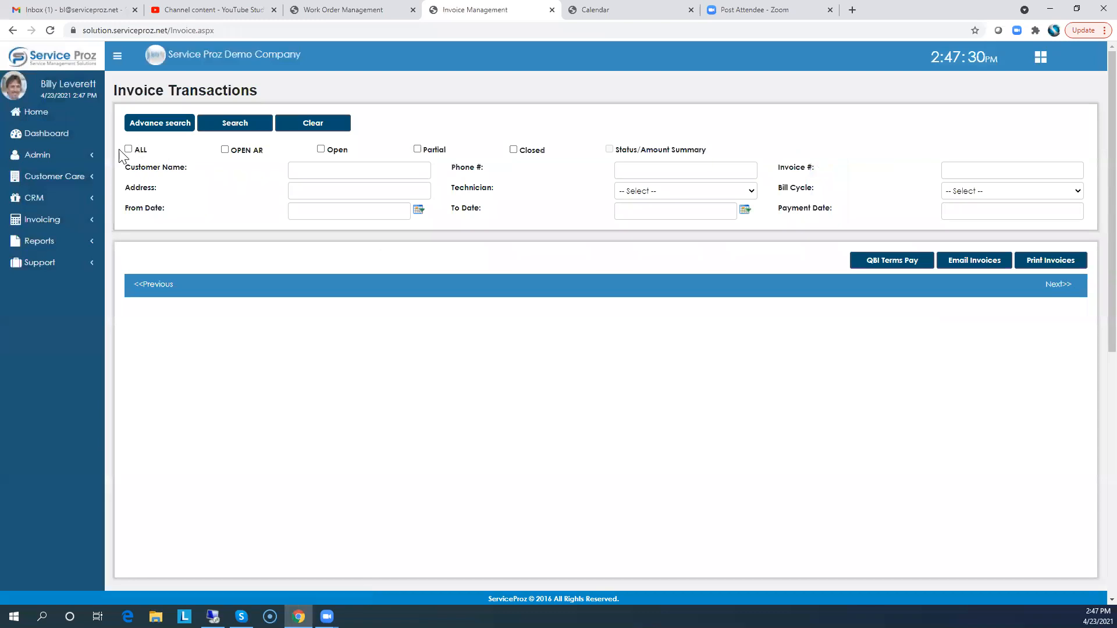
{"action": "left_click", "coordinate": [128, 150]}
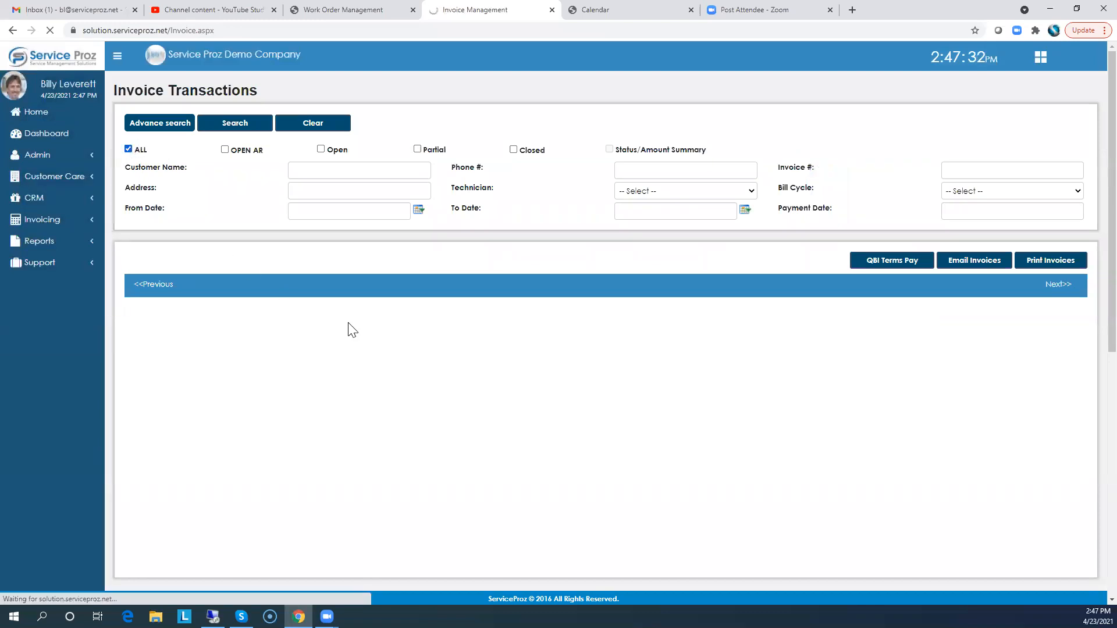
{"action": "left_click", "coordinate": [333, 338]}
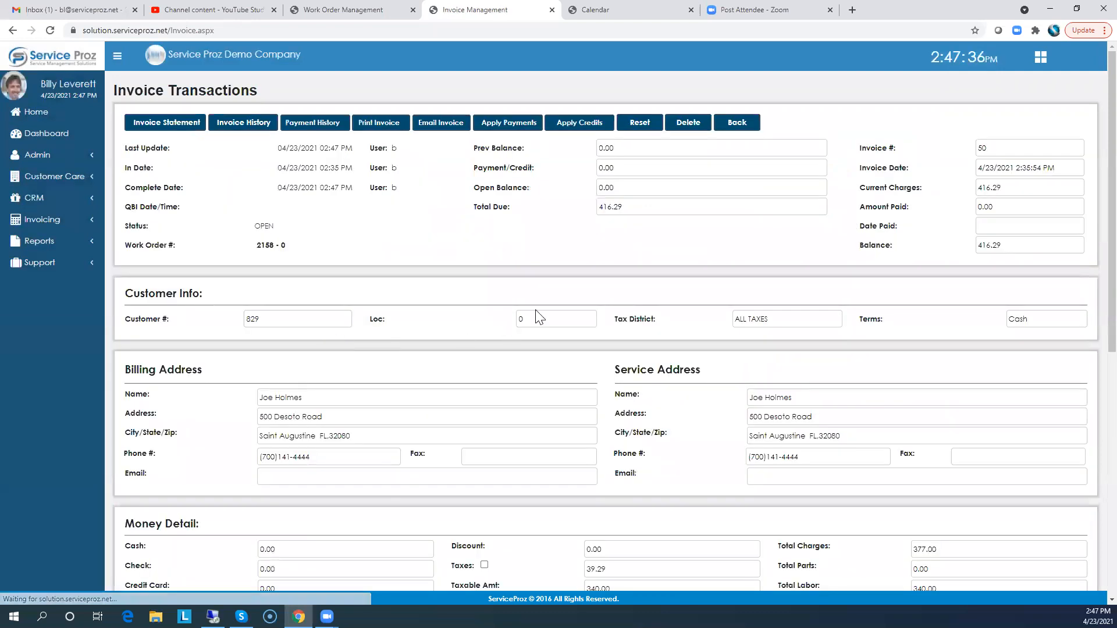
{"action": "left_click", "coordinate": [381, 124]}
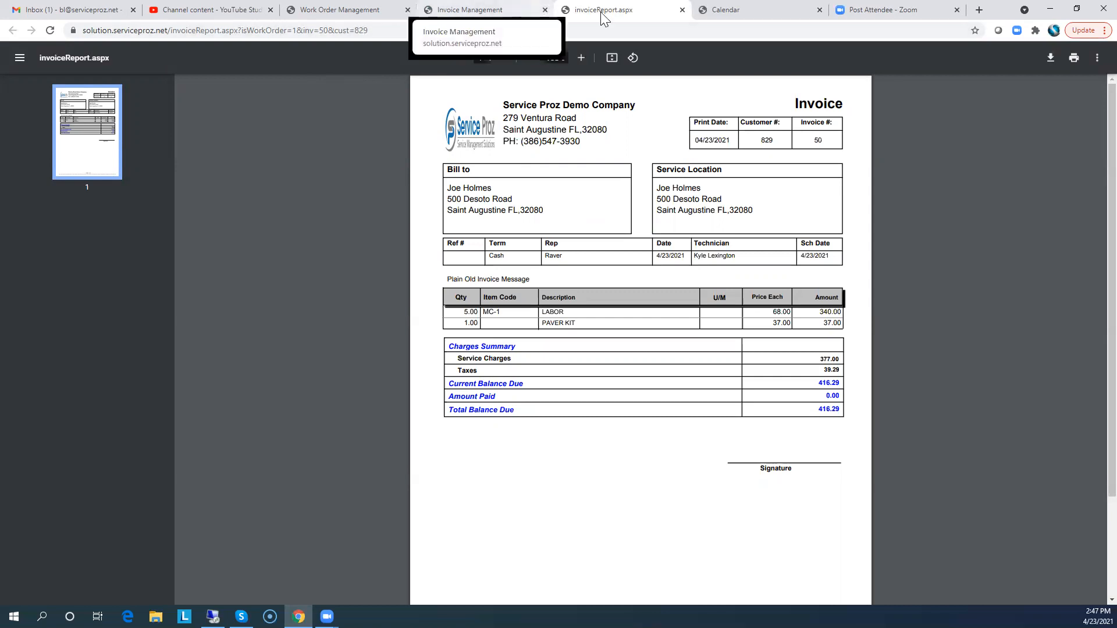
{"action": "left_click", "coordinate": [683, 10]}
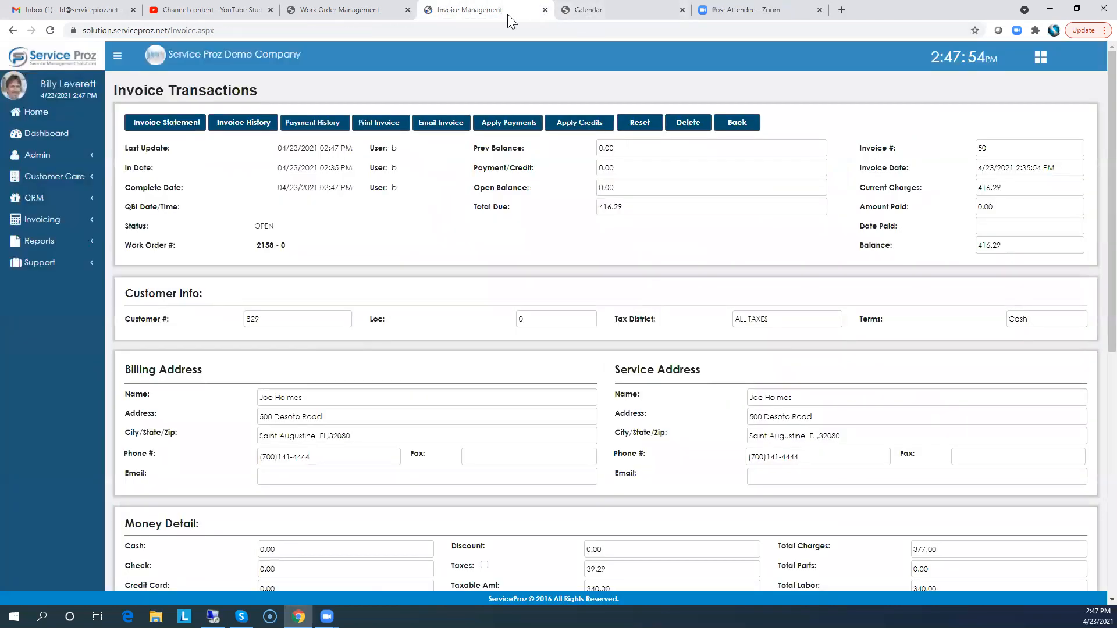
Open Inventory Management and review the Location Maint list, then close it
{"action": "left_click", "coordinate": [32, 114]}
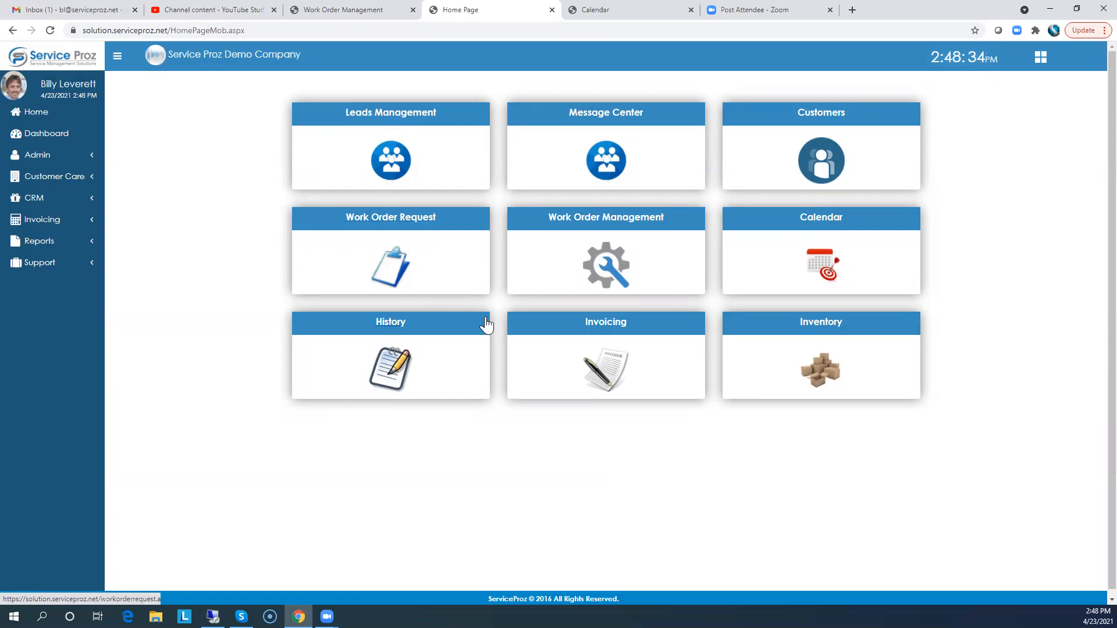
{"action": "left_click", "coordinate": [823, 327]}
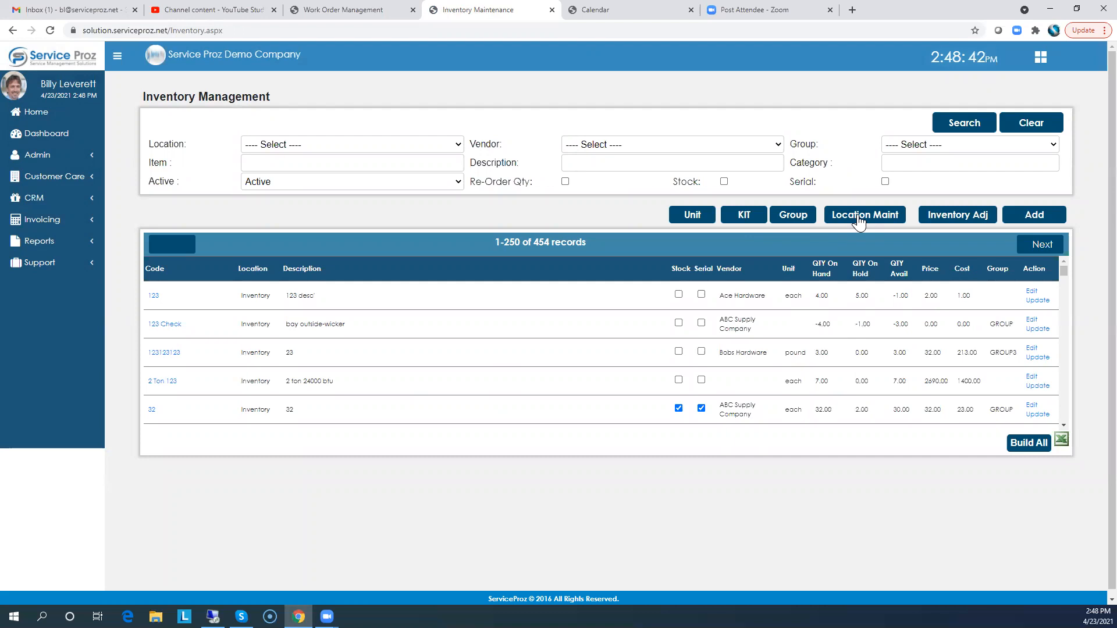
{"action": "left_click", "coordinate": [859, 221]}
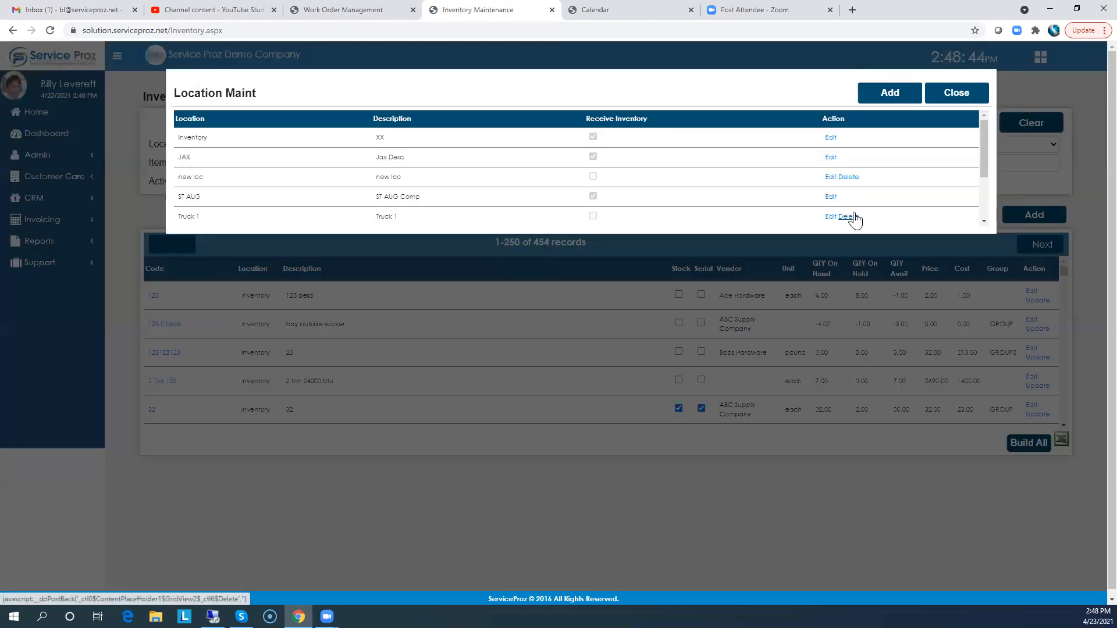
{"action": "left_click", "coordinate": [961, 97]}
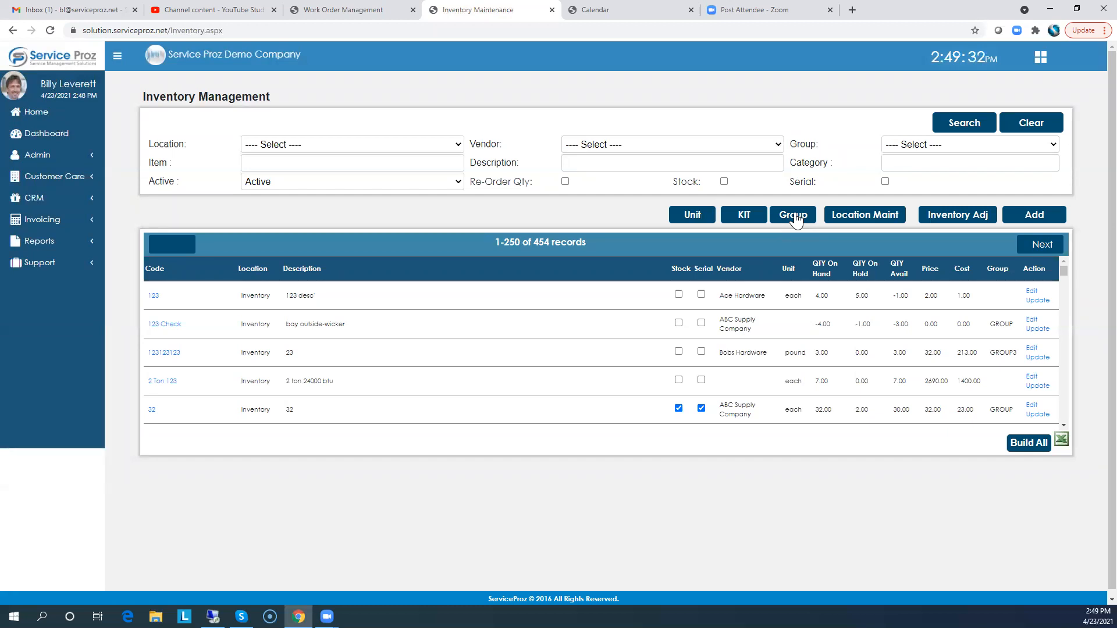
Open the Purchase Order list from the Admin menu and return to the home page
{"action": "left_click", "coordinate": [36, 117]}
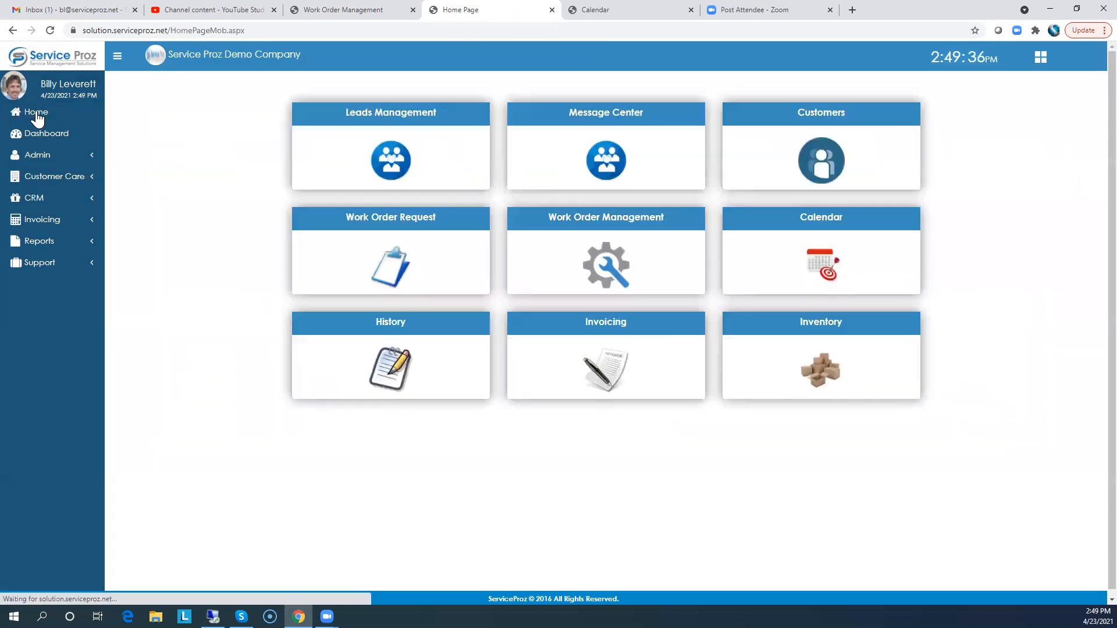
{"action": "left_click", "coordinate": [38, 155]}
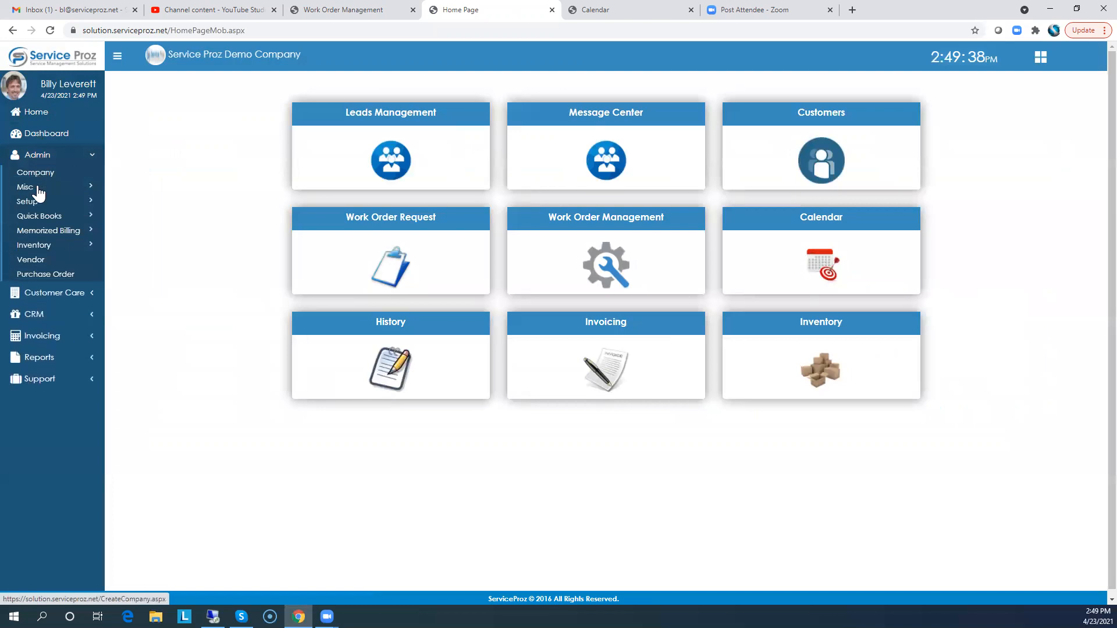
{"action": "left_click", "coordinate": [51, 278]}
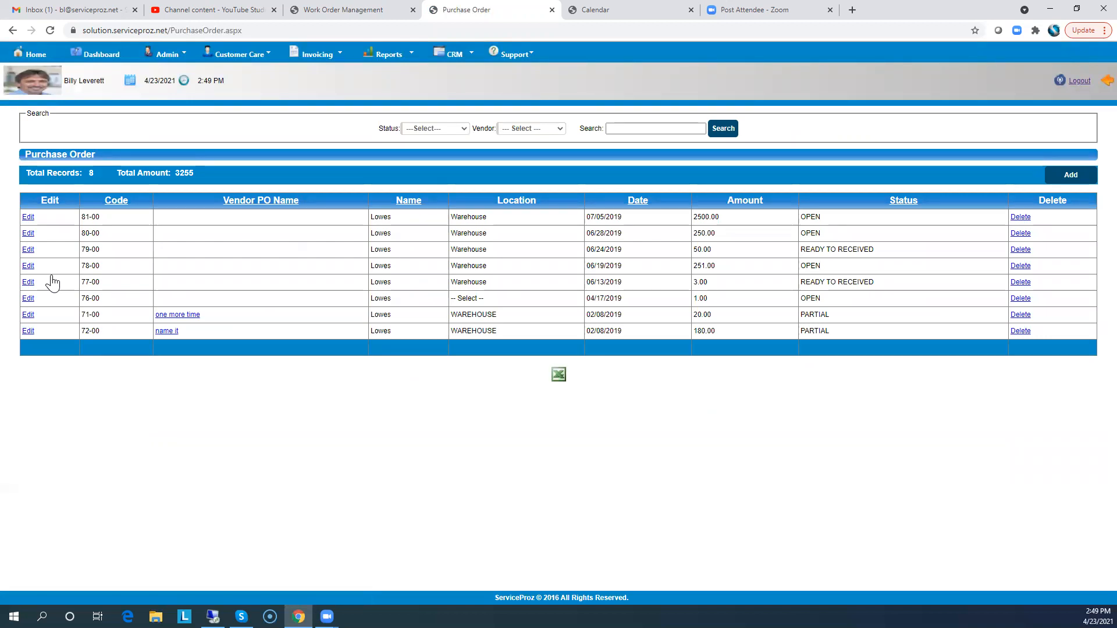
{"action": "left_click", "coordinate": [32, 57]}
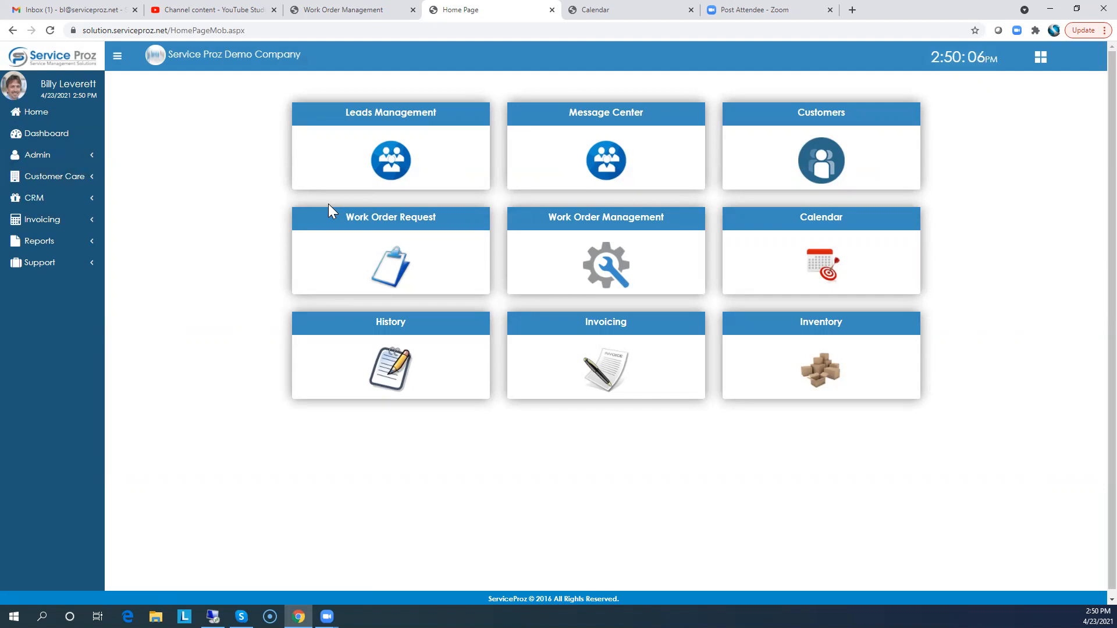
{"action": "left_click", "coordinate": [383, 223]}
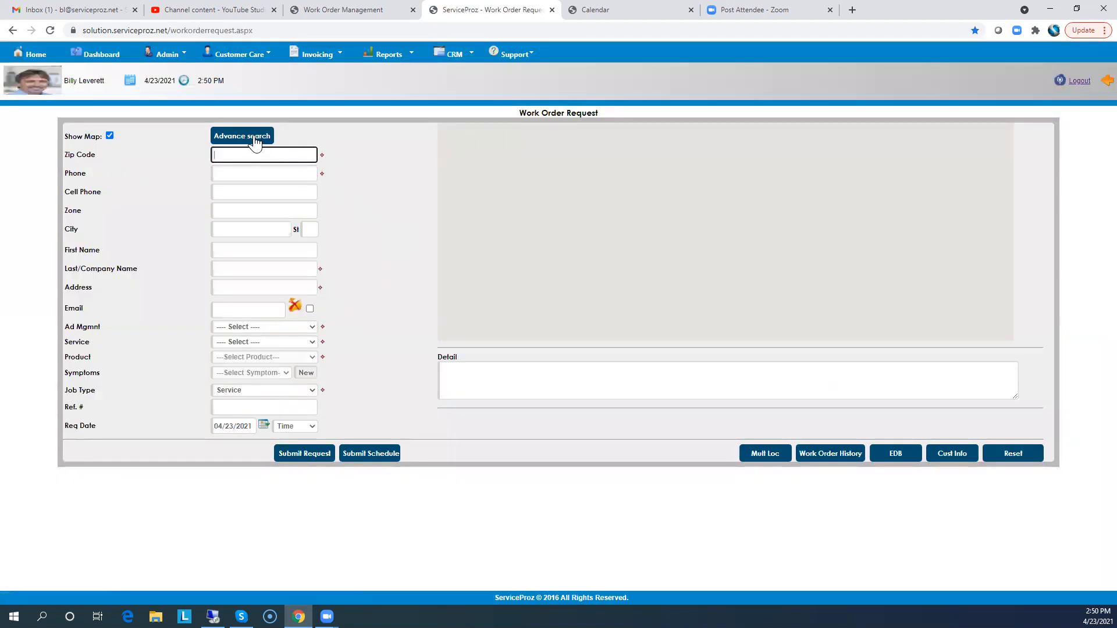
{"action": "left_click", "coordinate": [254, 136]}
{"action": "left_click", "coordinate": [462, 227]}
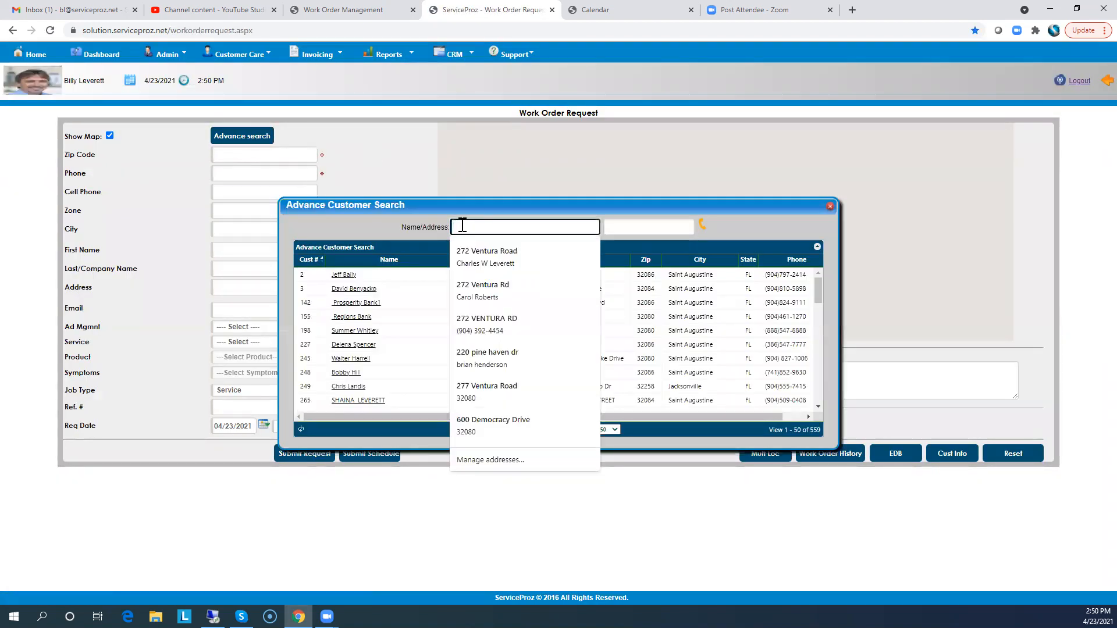
{"action": "type", "text": "hol"}
{"action": "key", "text": "Tab"}
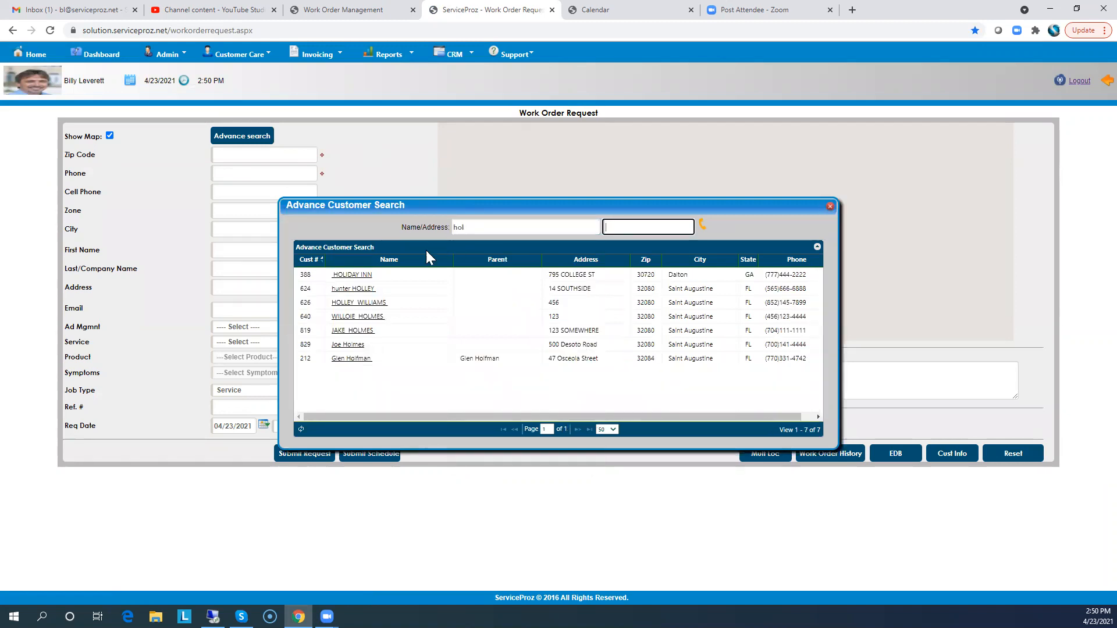
{"action": "left_click", "coordinate": [349, 347]}
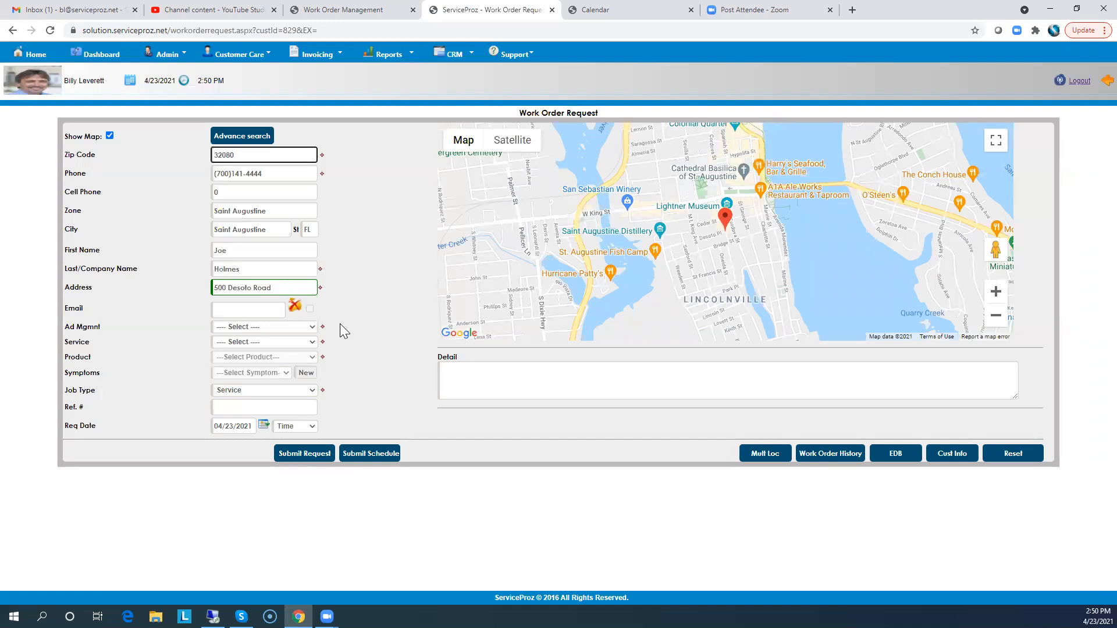
{"action": "left_click", "coordinate": [231, 327]}
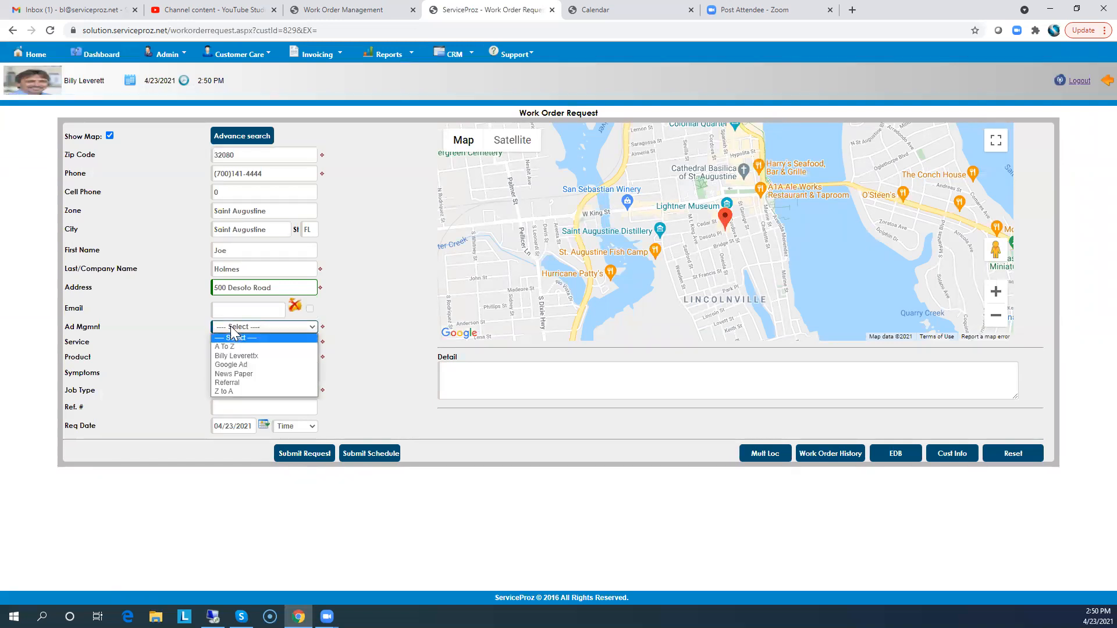
{"action": "left_click", "coordinate": [248, 346]}
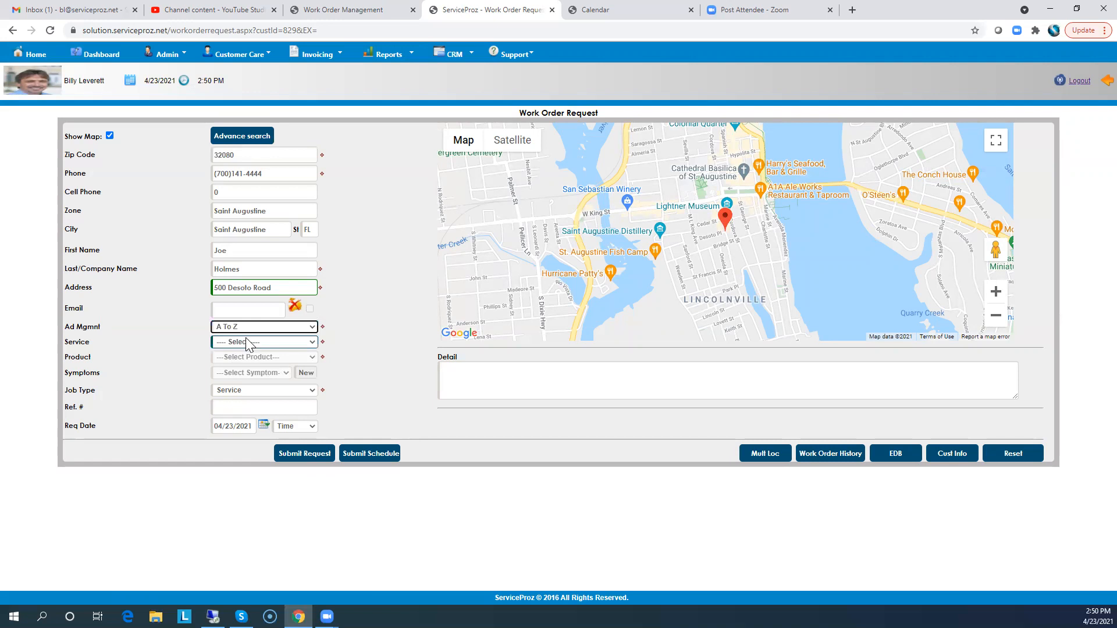
{"action": "left_click", "coordinate": [248, 343]}
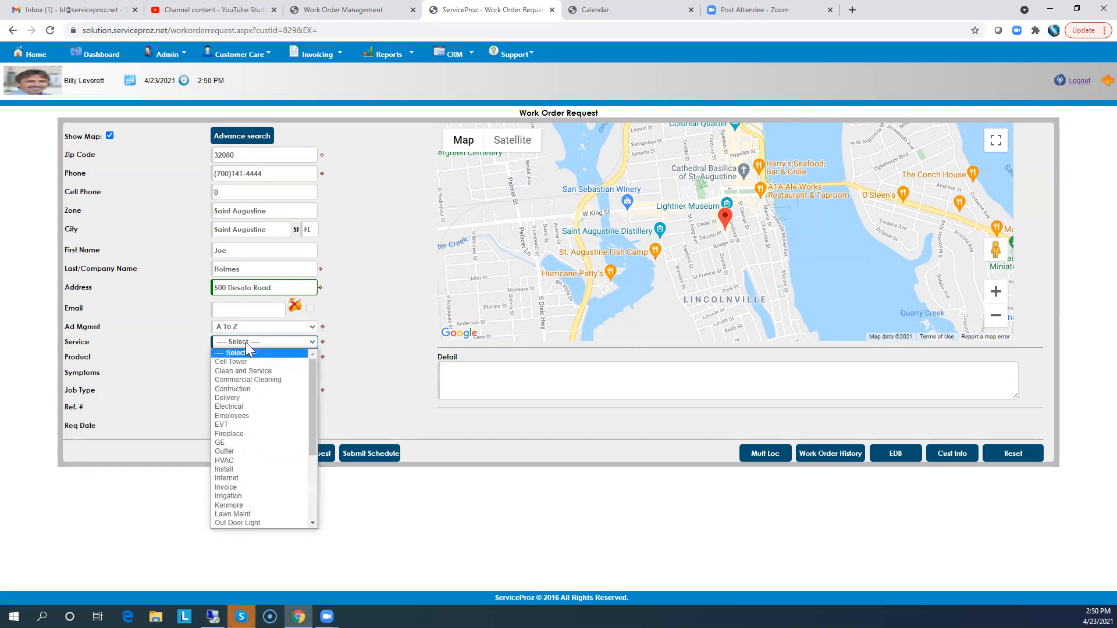
{"action": "left_click", "coordinate": [252, 381]}
{"action": "left_click", "coordinate": [249, 359]}
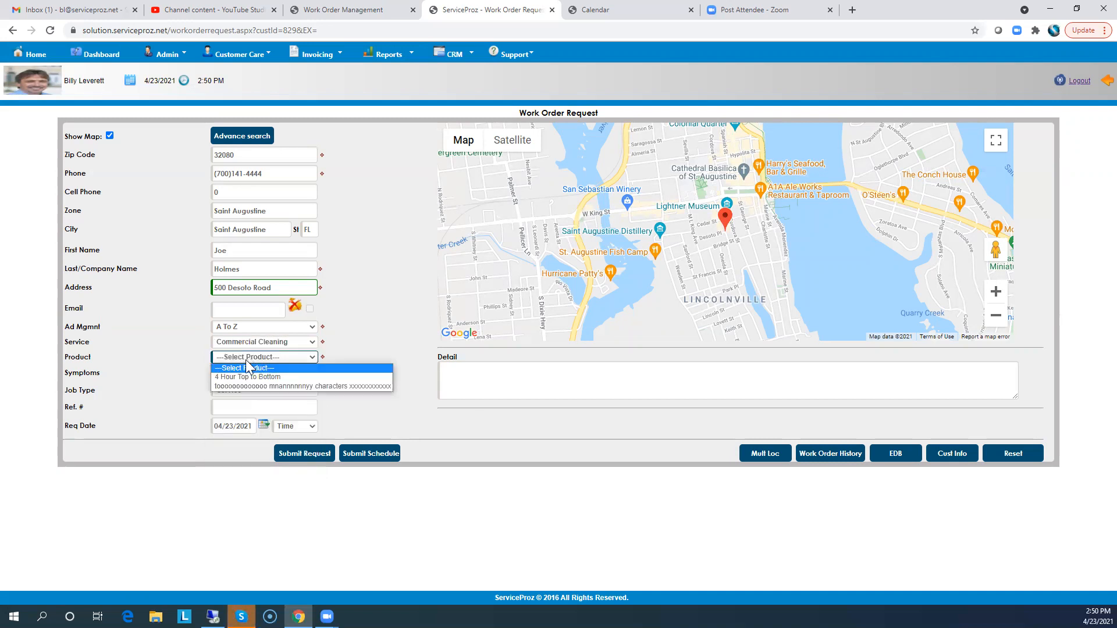
{"action": "left_click", "coordinate": [247, 378]}
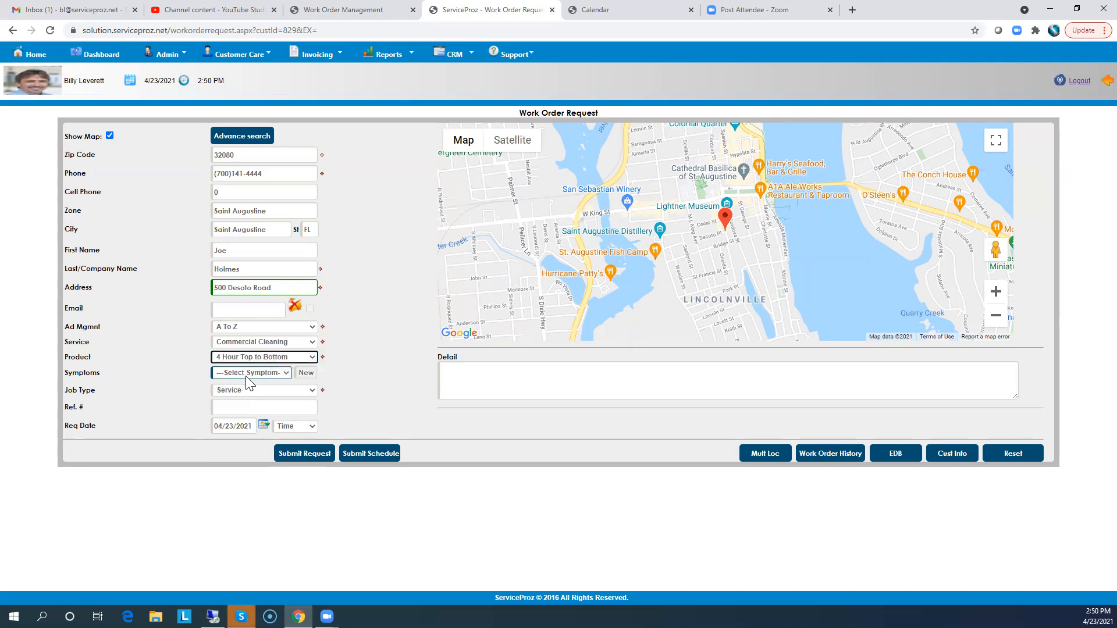
Set the request's service to Pressure Washing and product to Decks, then submit it for scheduling
{"action": "left_click", "coordinate": [263, 342]}
{"action": "scroll", "coordinate": [260, 403], "scroll_direction": "down", "scroll_amount": 5}
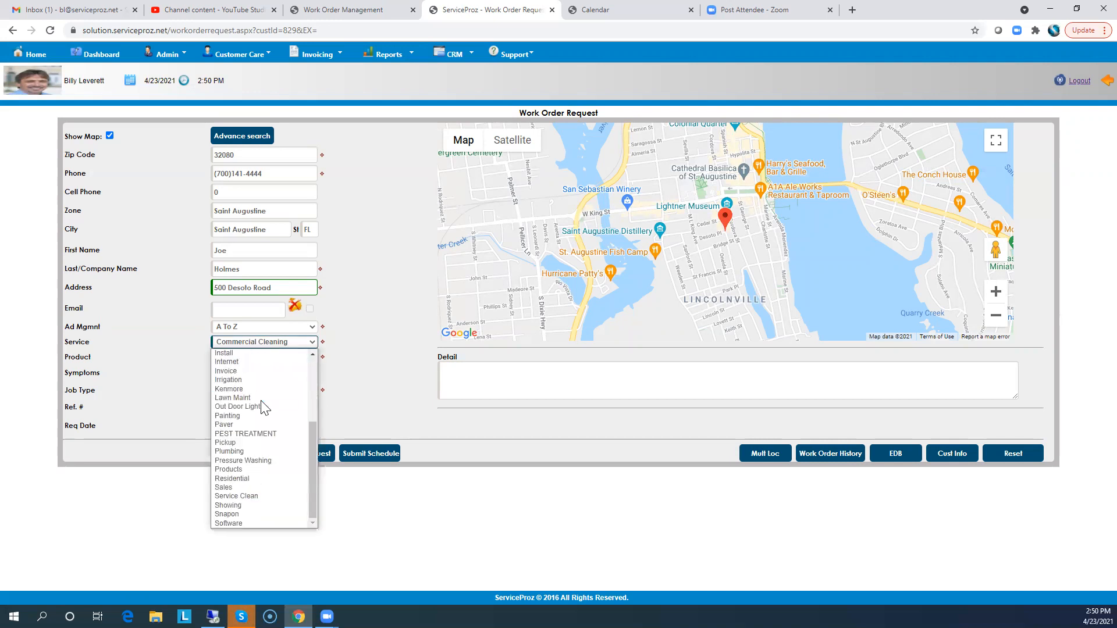
{"action": "left_click", "coordinate": [263, 460]}
{"action": "left_click", "coordinate": [259, 357]}
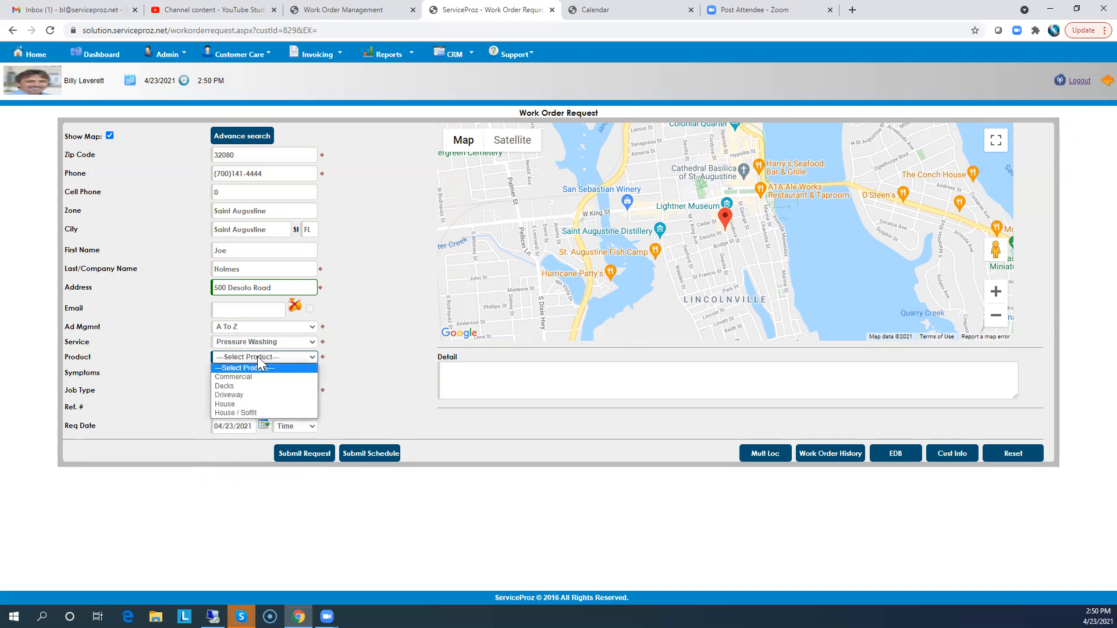
{"action": "left_click", "coordinate": [231, 386]}
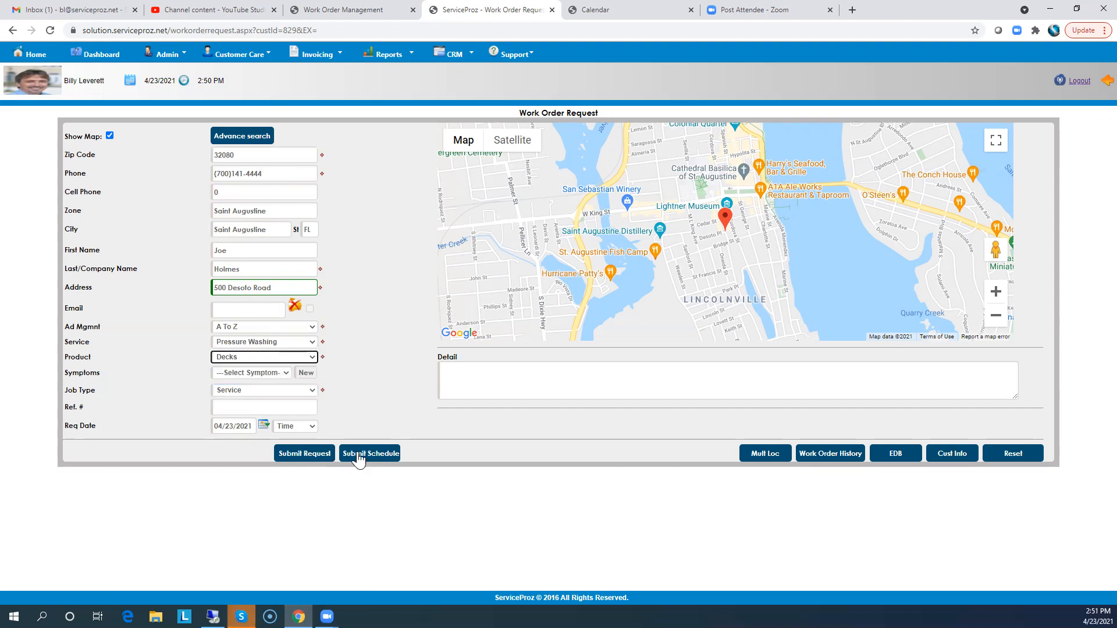
{"action": "left_click", "coordinate": [367, 456]}
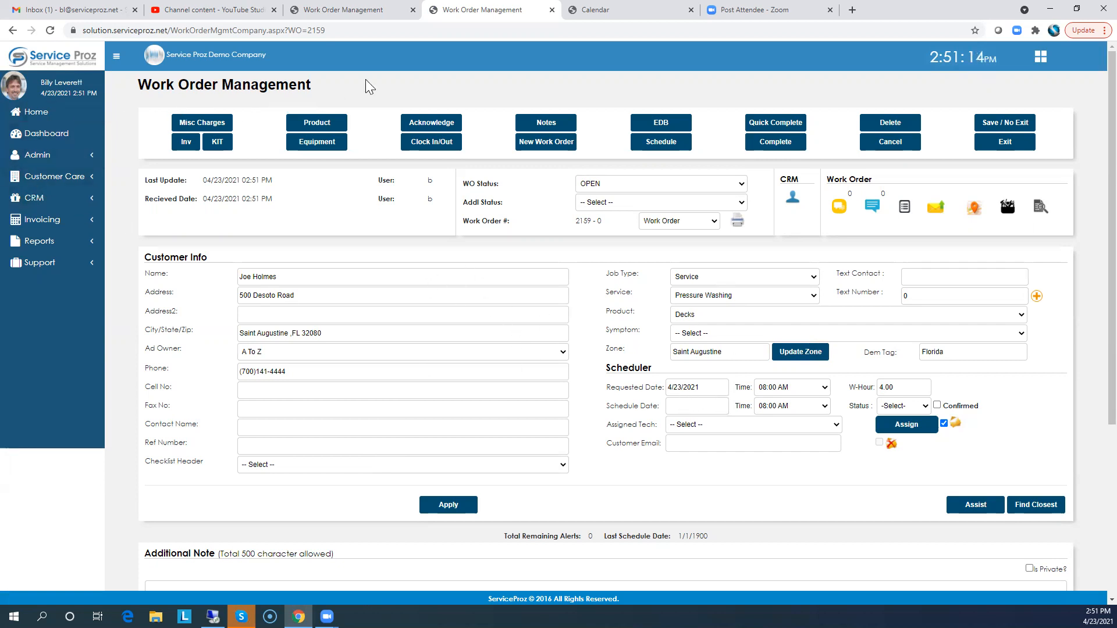
Check the calendar's day view for Fri 4/23, then return to the new work order
{"action": "left_click", "coordinate": [628, 14]}
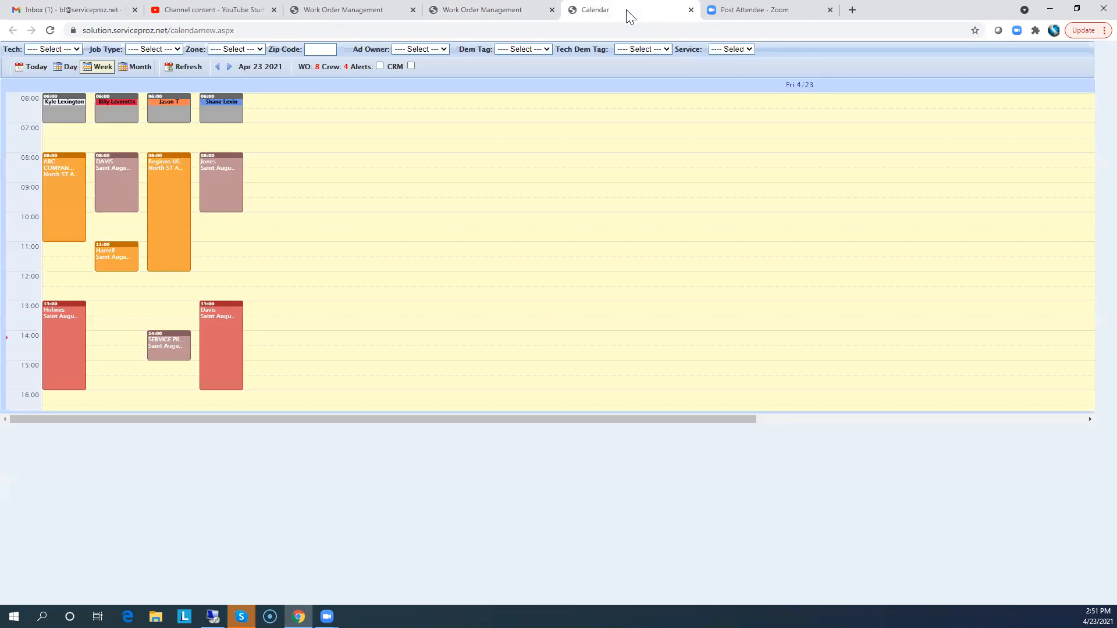
{"action": "left_click", "coordinate": [50, 31]}
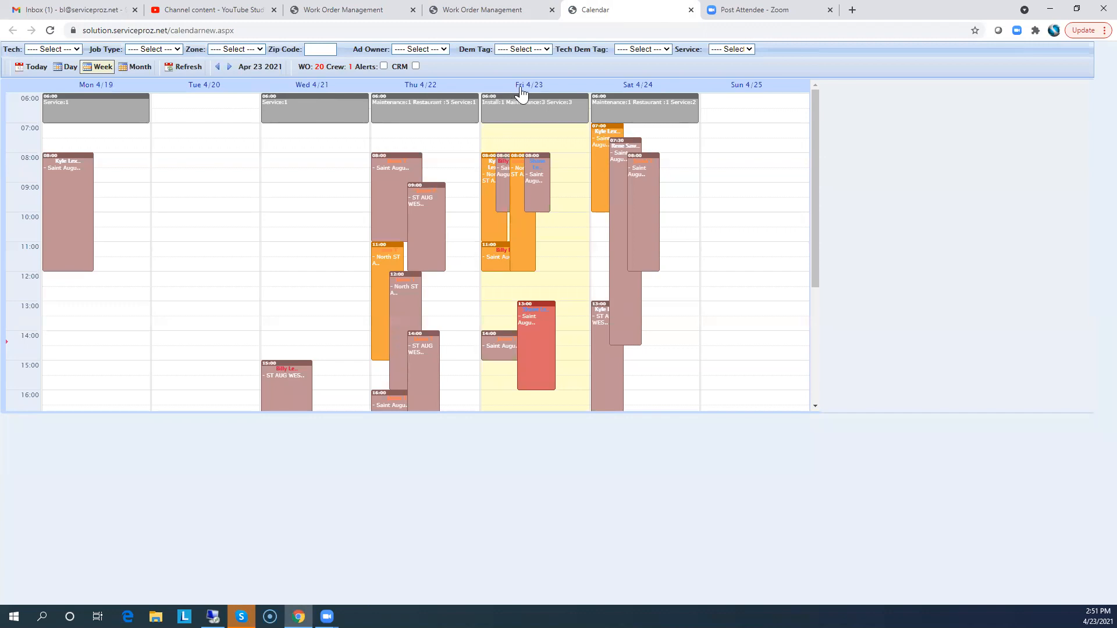
{"action": "left_click", "coordinate": [522, 85]}
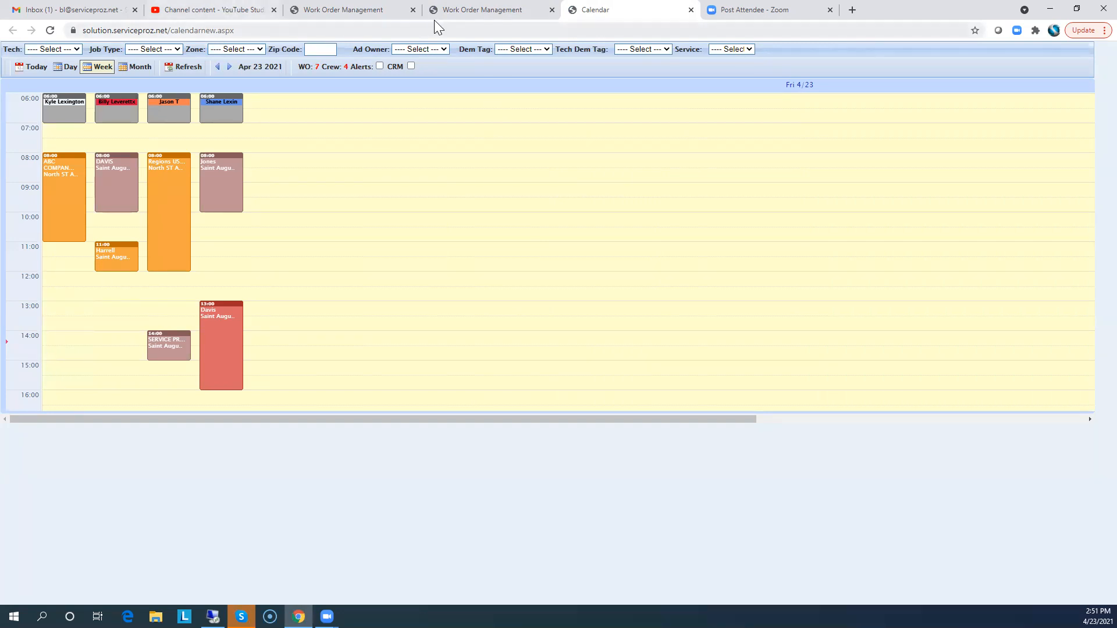
{"action": "left_click", "coordinate": [476, 12]}
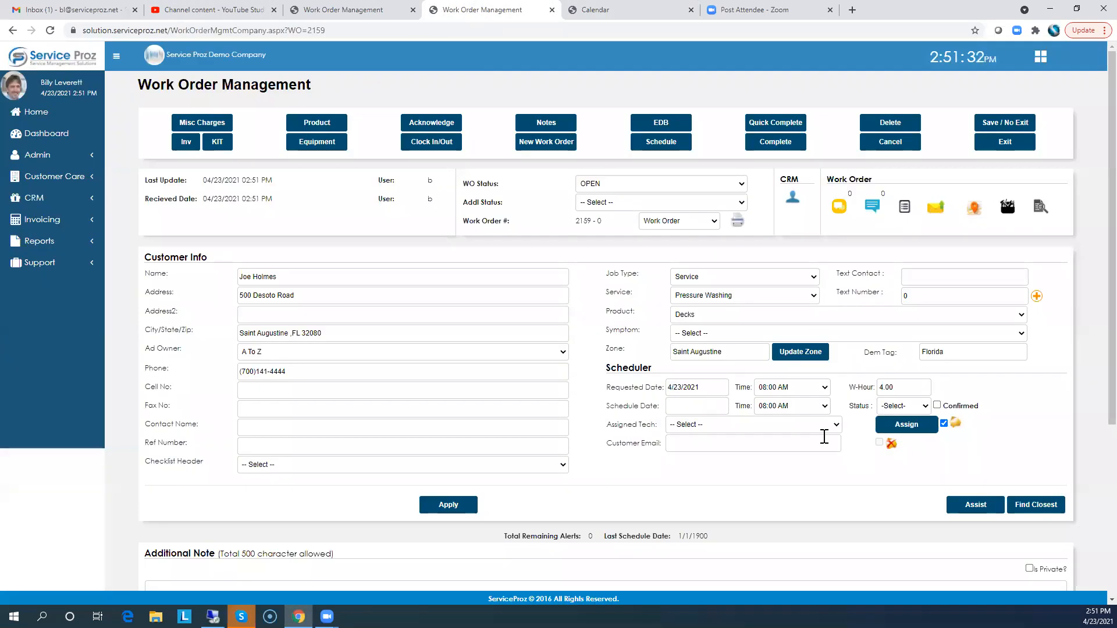
{"action": "left_click", "coordinate": [694, 406]}
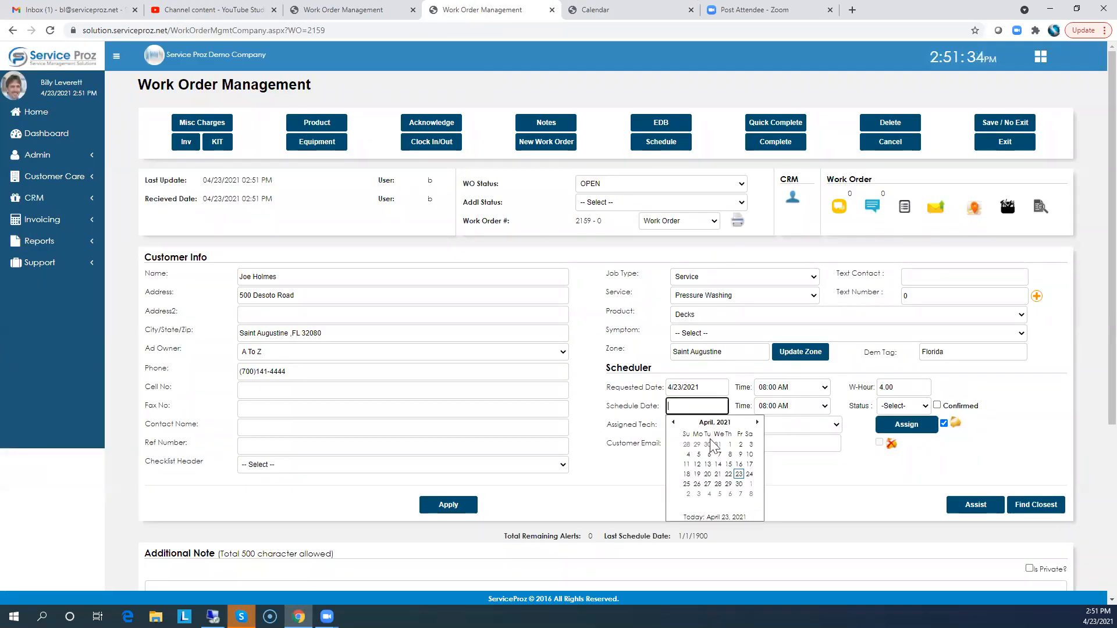
{"action": "left_click", "coordinate": [738, 484]}
{"action": "left_click", "coordinate": [774, 406]}
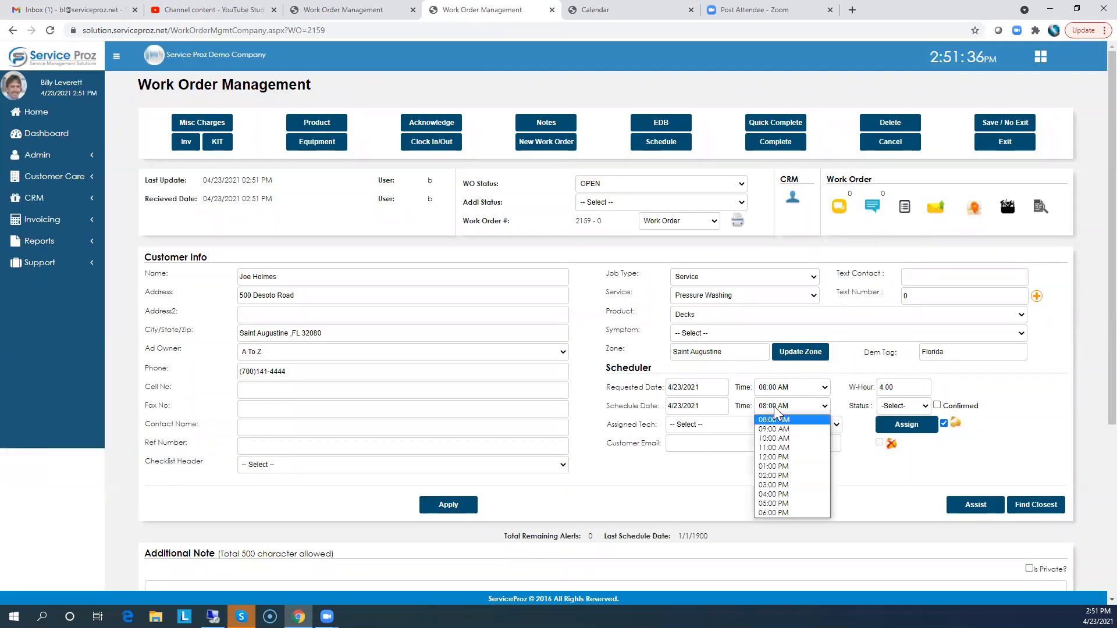
{"action": "left_click", "coordinate": [772, 466]}
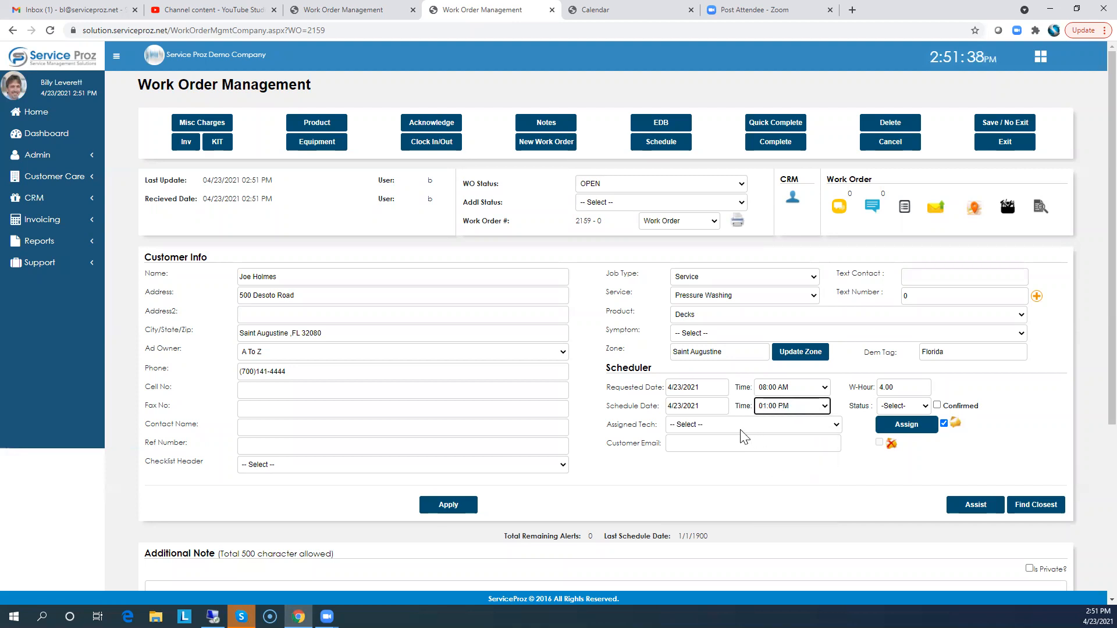
{"action": "left_click", "coordinate": [717, 424]}
{"action": "left_click", "coordinate": [704, 485]}
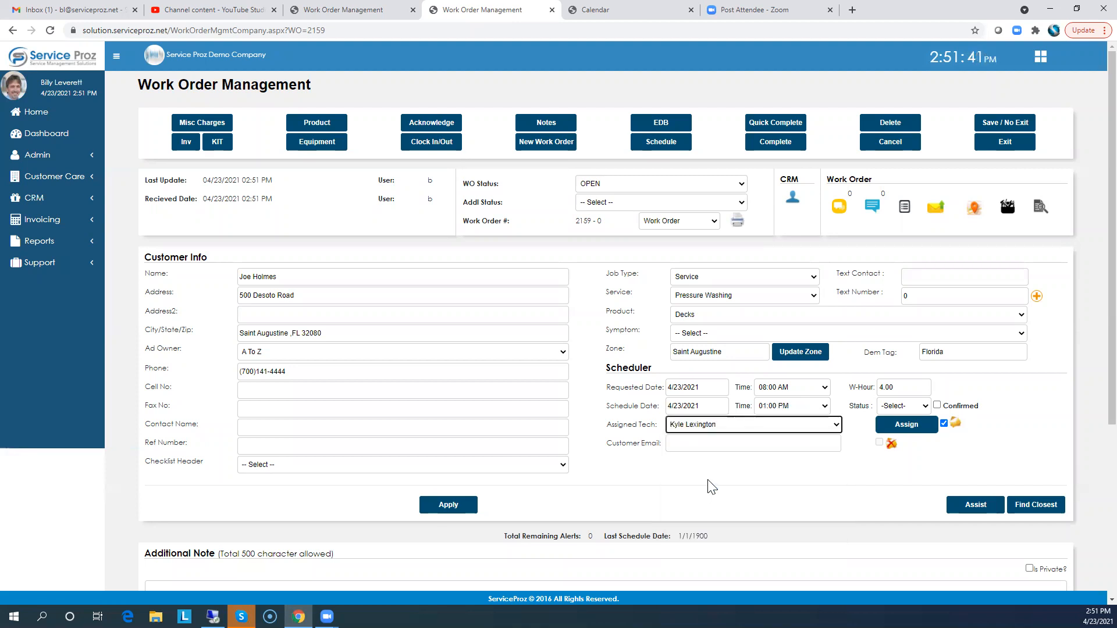
{"action": "left_click", "coordinate": [903, 430]}
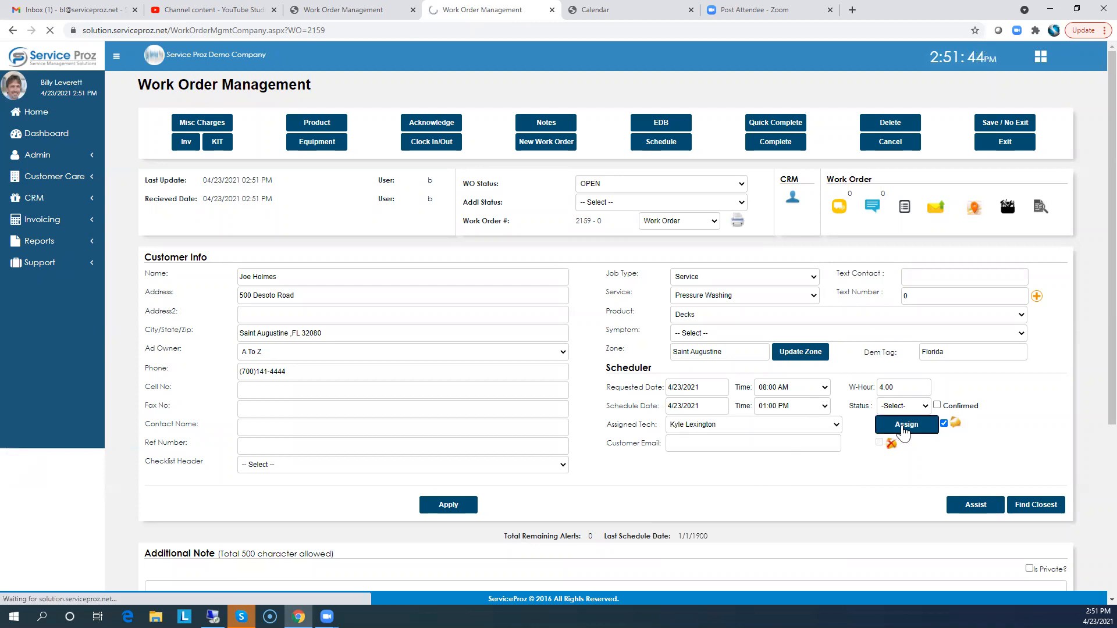
{"action": "left_click", "coordinate": [582, 10]}
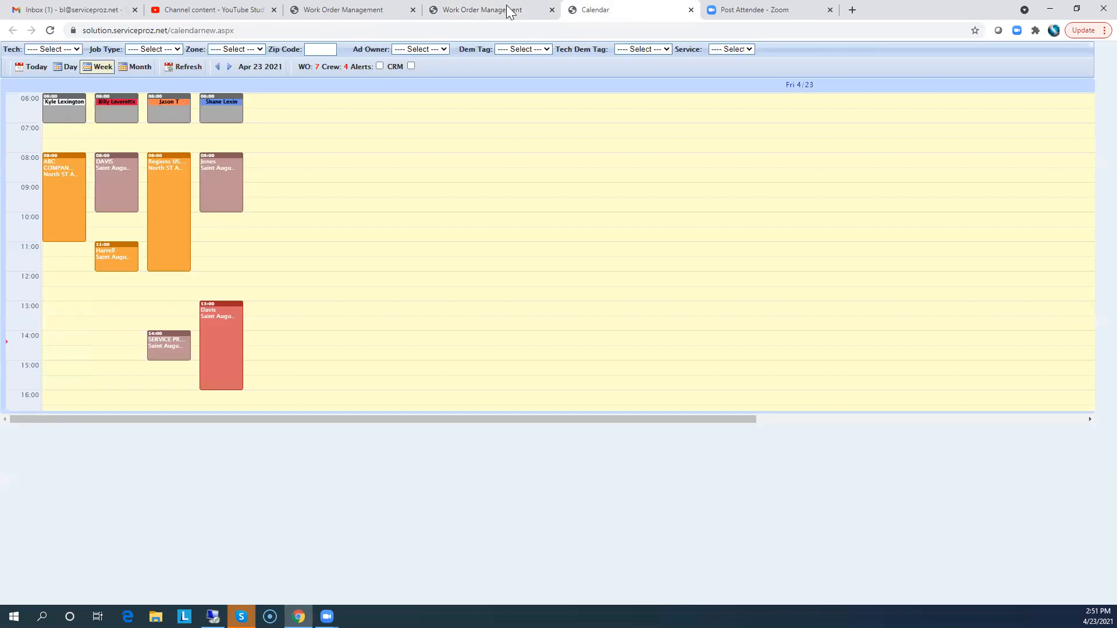
{"action": "left_click", "coordinate": [50, 31]}
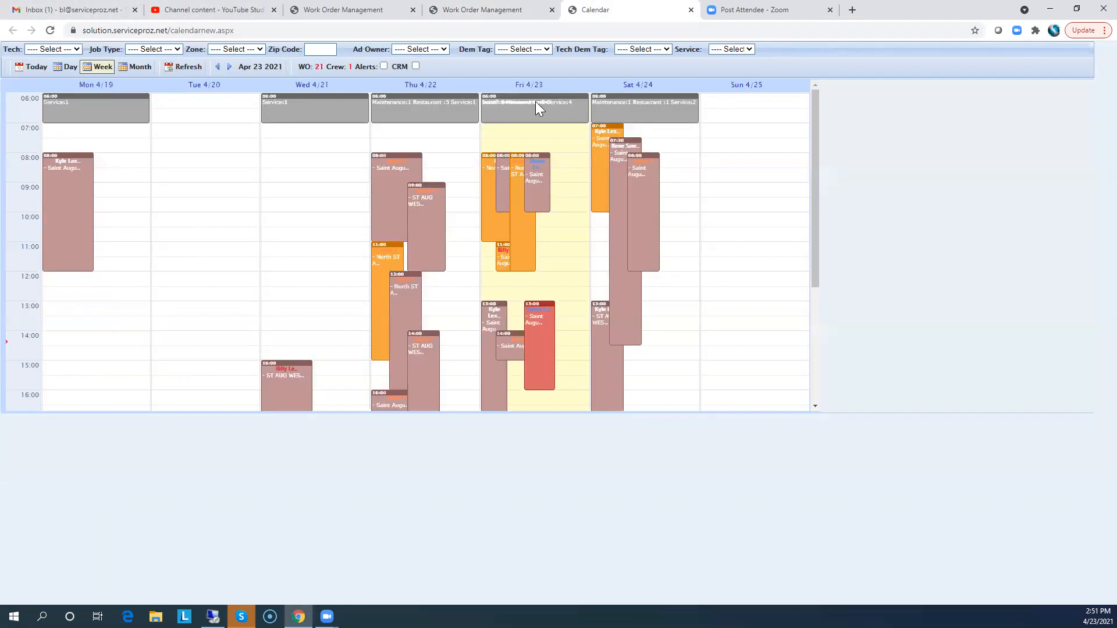
{"action": "left_click", "coordinate": [536, 84]}
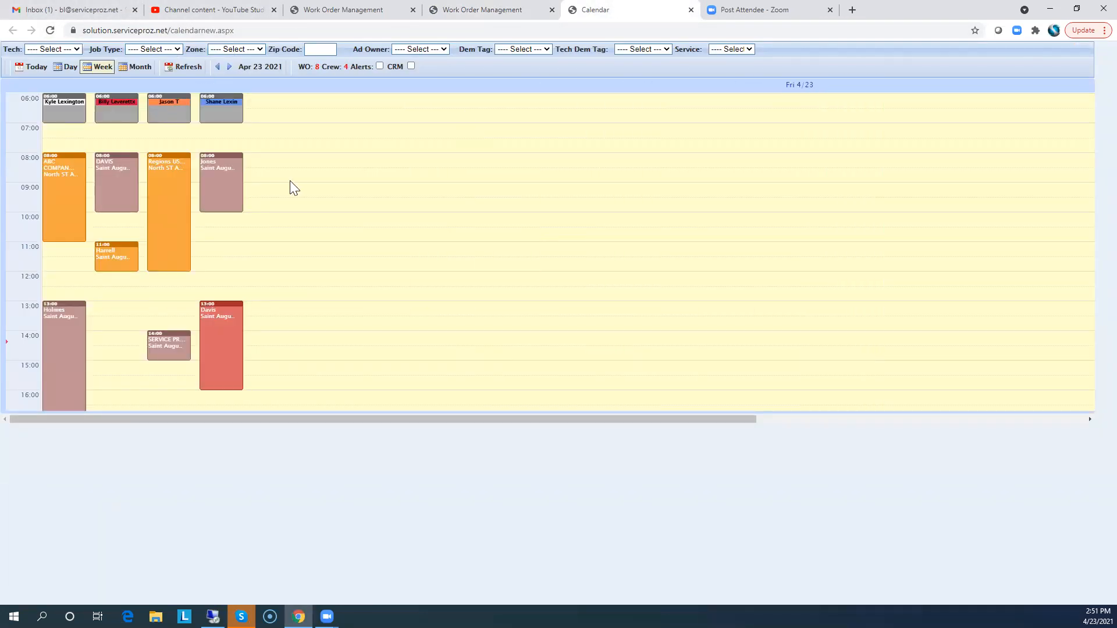
{"action": "left_click", "coordinate": [52, 311]}
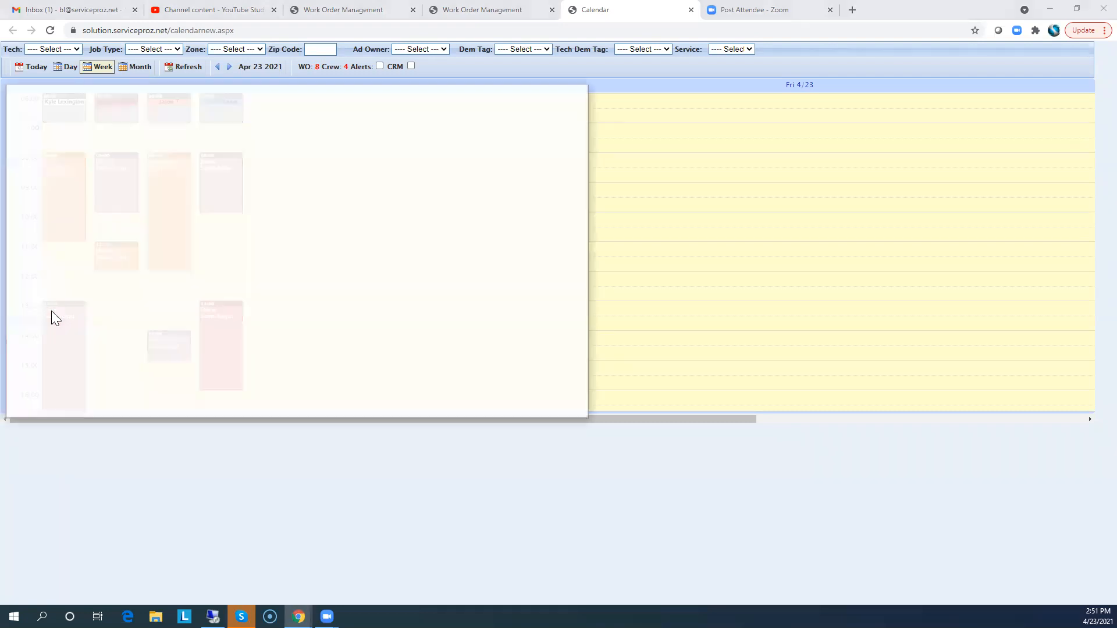
{"action": "left_click_drag", "start_coordinate": [511, 379], "coordinate": [457, 373]}
{"action": "type", "text": "2"}
{"action": "key", "text": "Tab"}
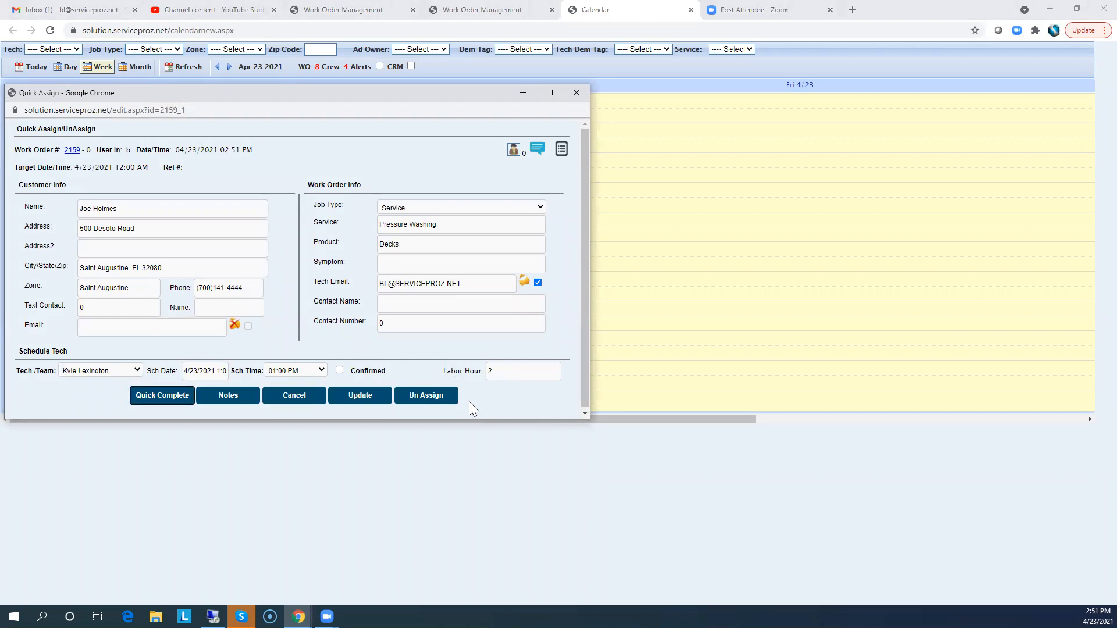
{"action": "left_click", "coordinate": [338, 393]}
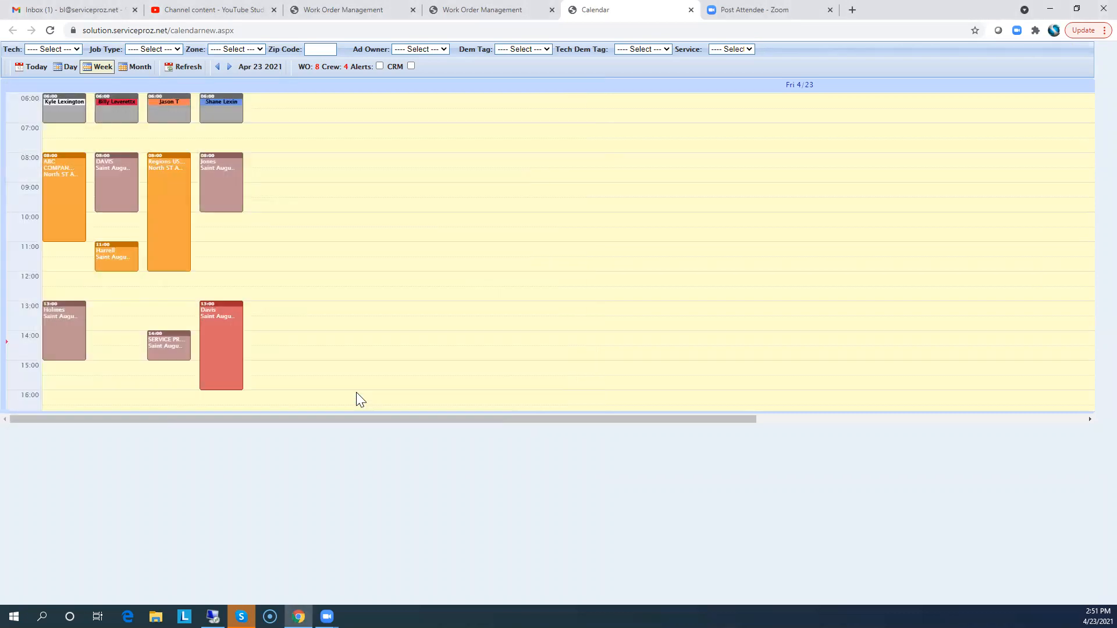
{"action": "left_click", "coordinate": [52, 309]}
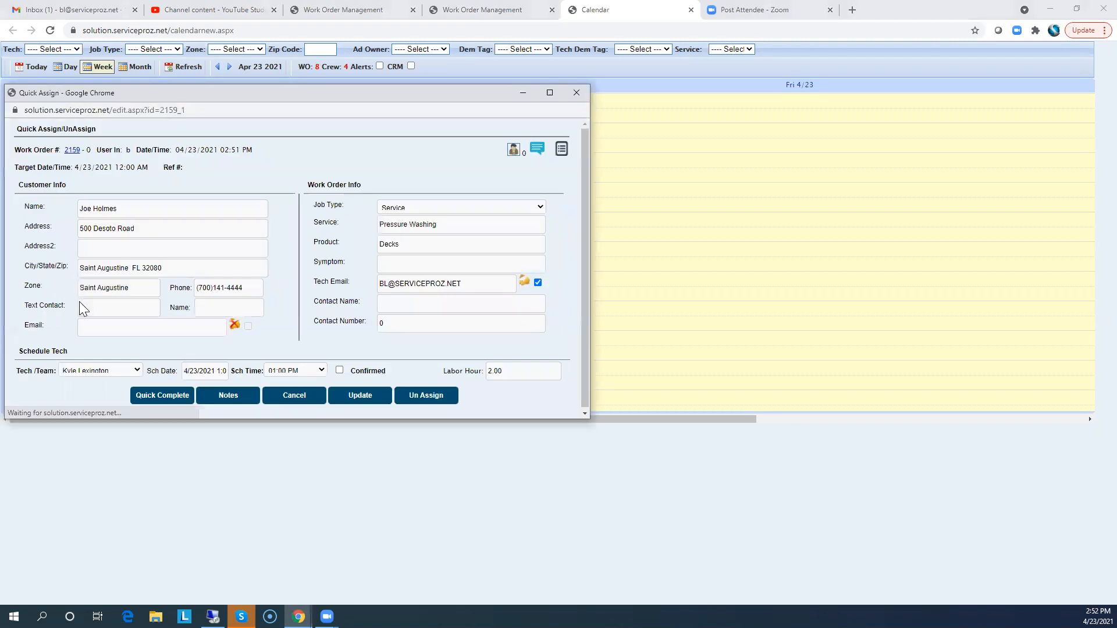
{"action": "left_click", "coordinate": [561, 151]}
{"action": "left_click", "coordinate": [379, 201]}
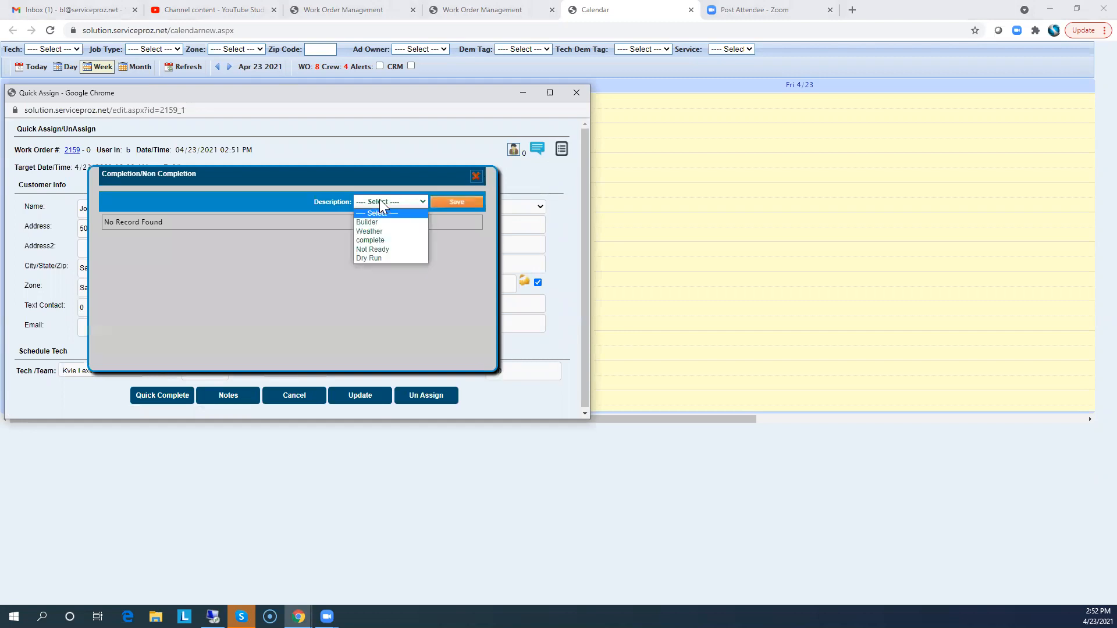
{"action": "left_click", "coordinate": [372, 231]}
{"action": "left_click", "coordinate": [451, 203]}
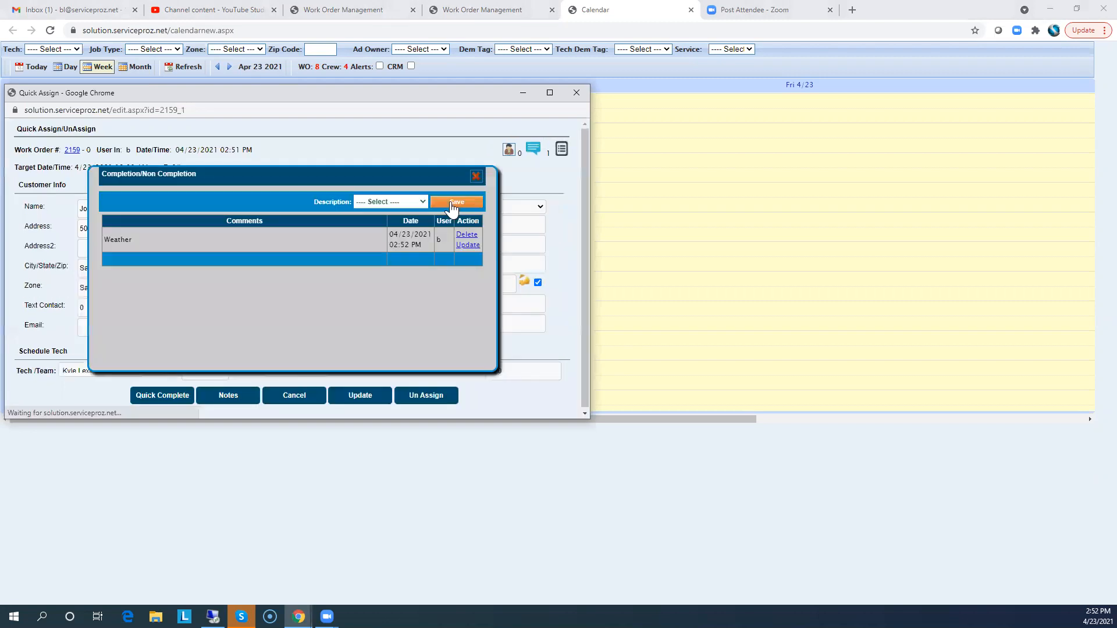
{"action": "left_click", "coordinate": [476, 176]}
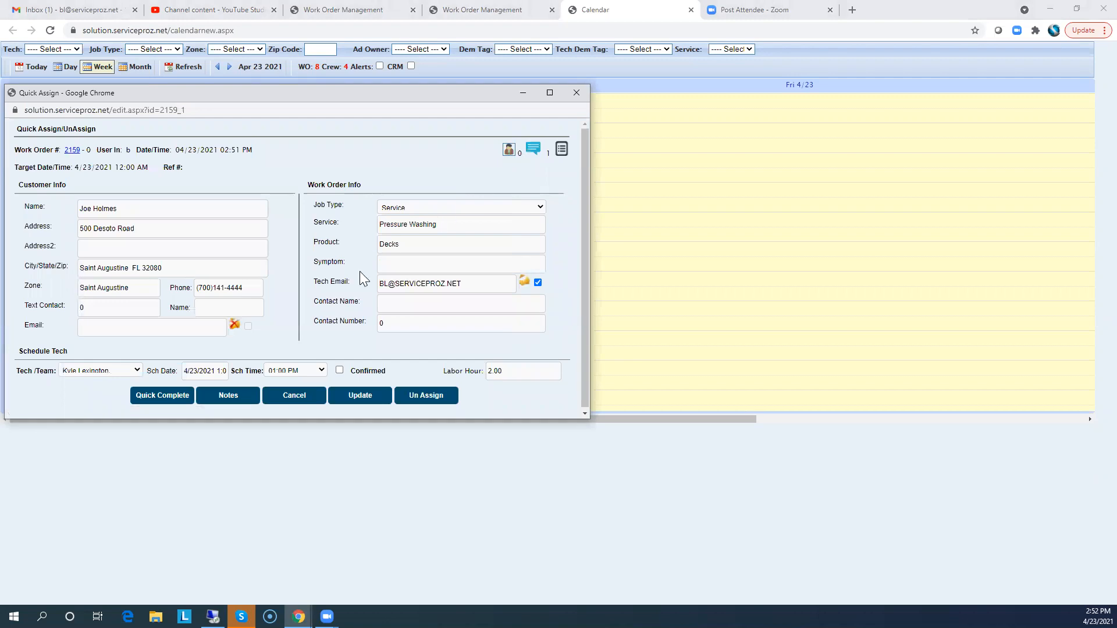
{"action": "left_click", "coordinate": [576, 94]}
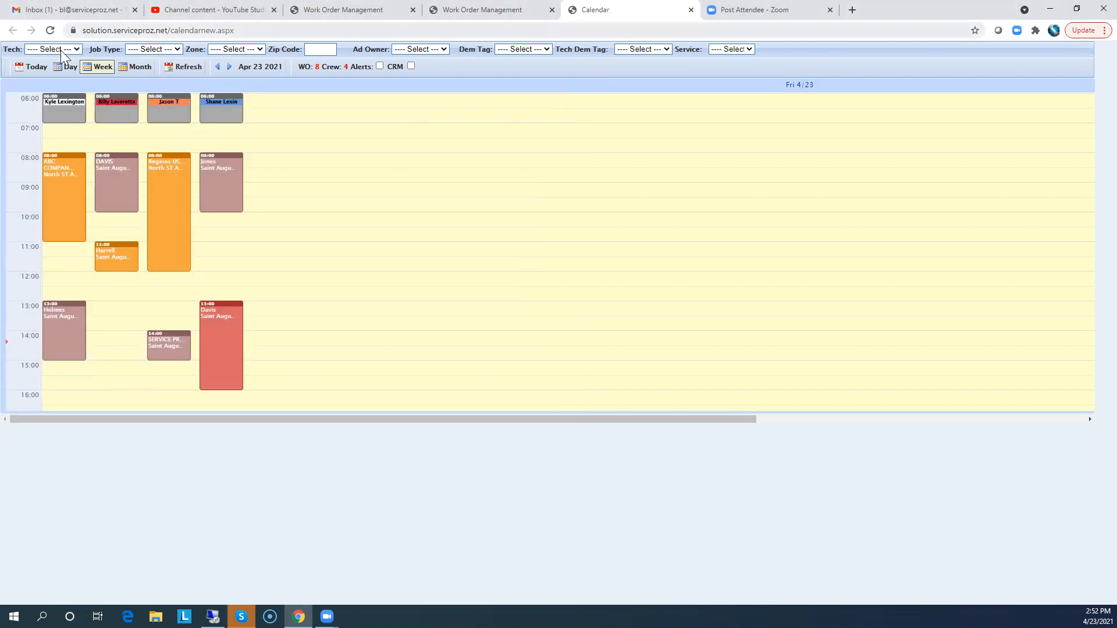
{"action": "left_click", "coordinate": [51, 31]}
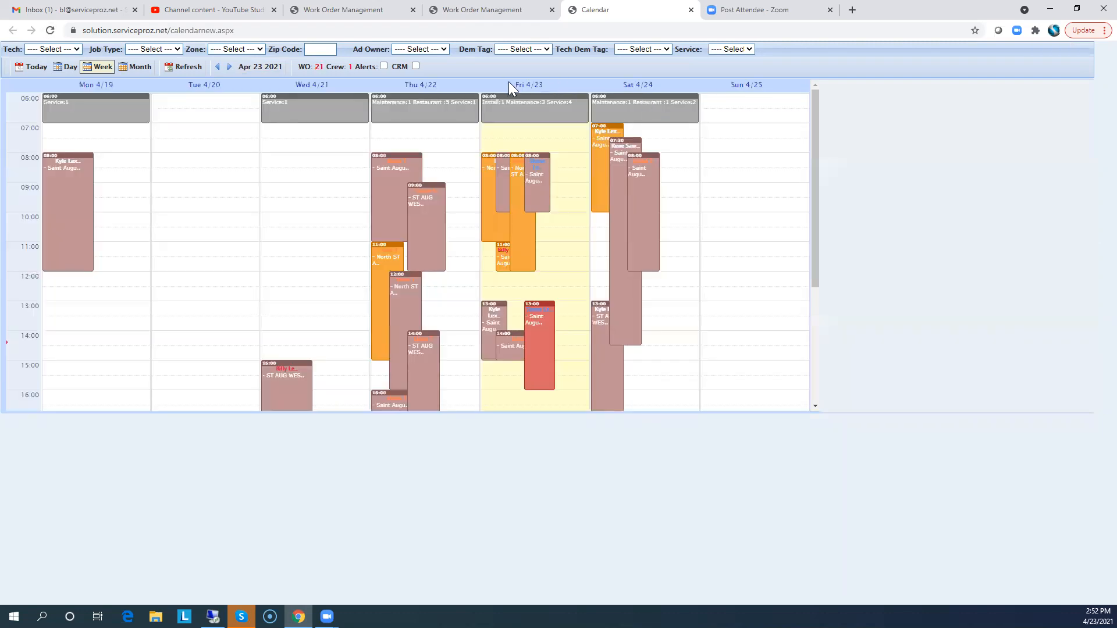
{"action": "left_click", "coordinate": [536, 87]}
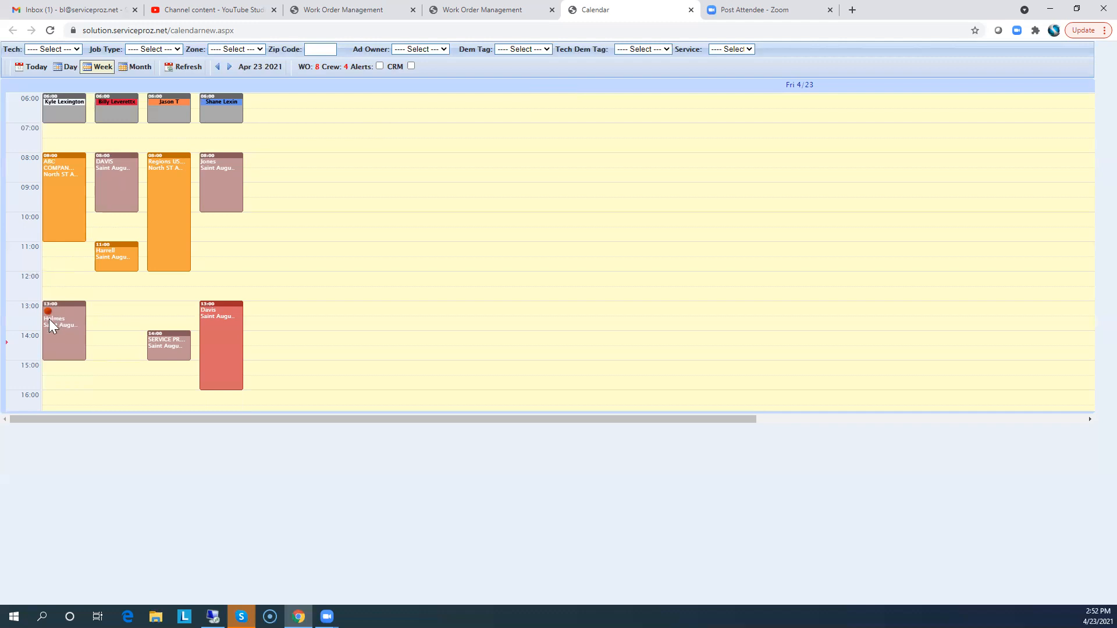
{"action": "left_click", "coordinate": [214, 313]}
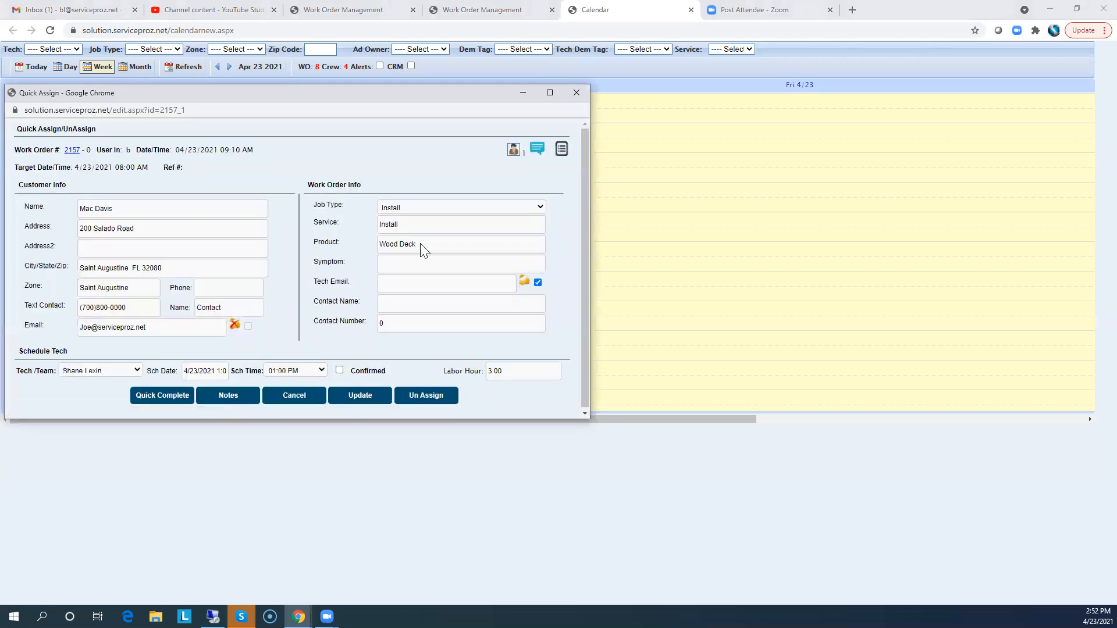
{"action": "left_click", "coordinate": [560, 155]}
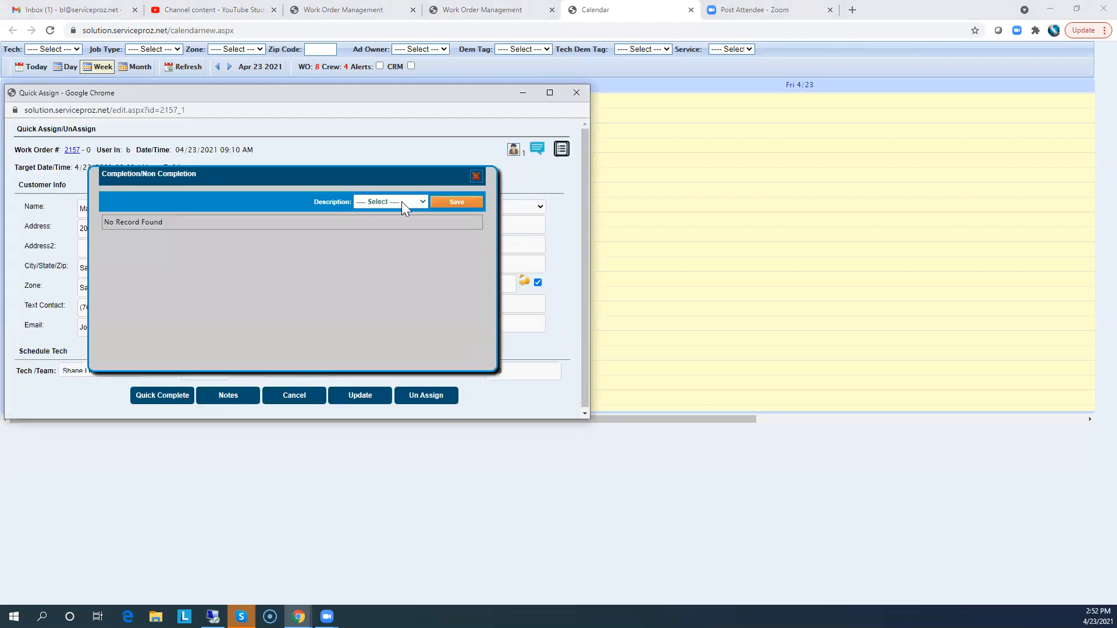
{"action": "left_click", "coordinate": [402, 202]}
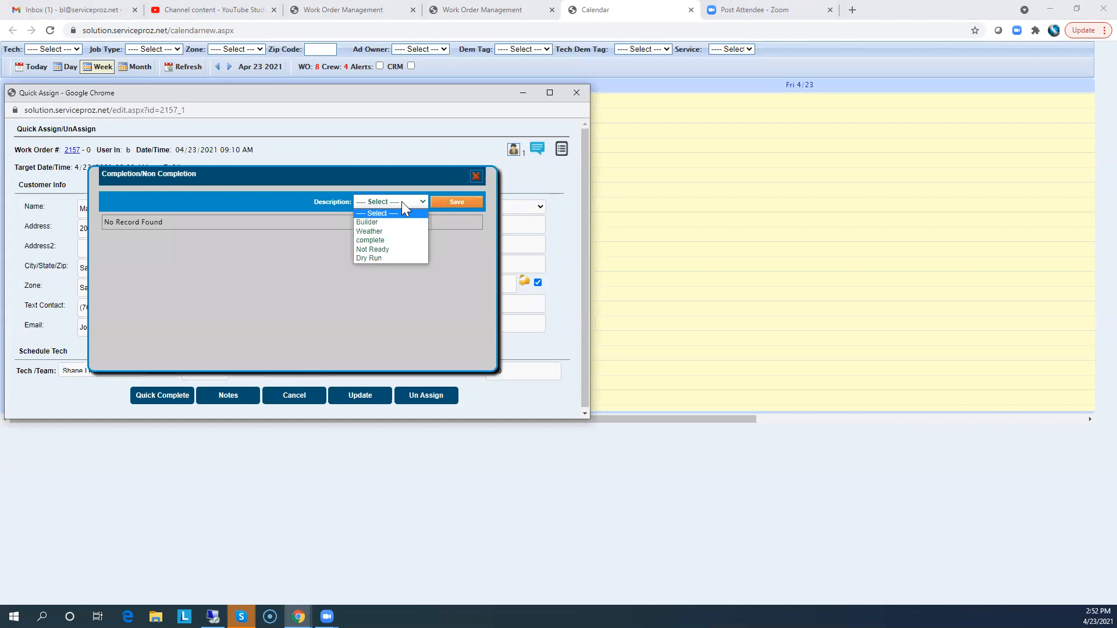
{"action": "left_click", "coordinate": [371, 239]}
{"action": "left_click", "coordinate": [458, 204]}
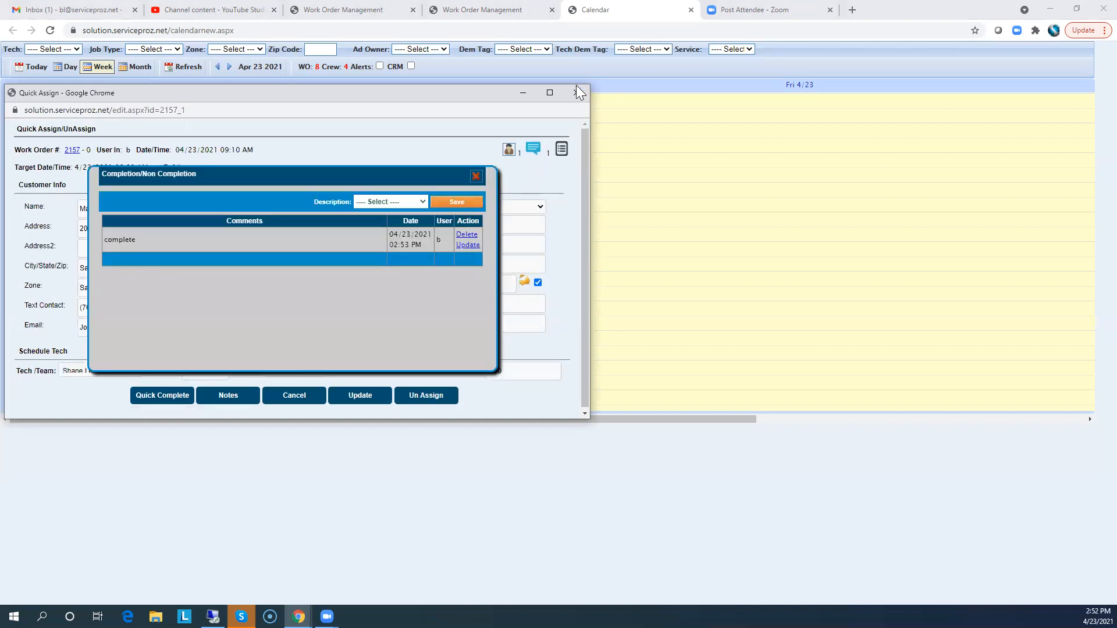
{"action": "left_click", "coordinate": [575, 93]}
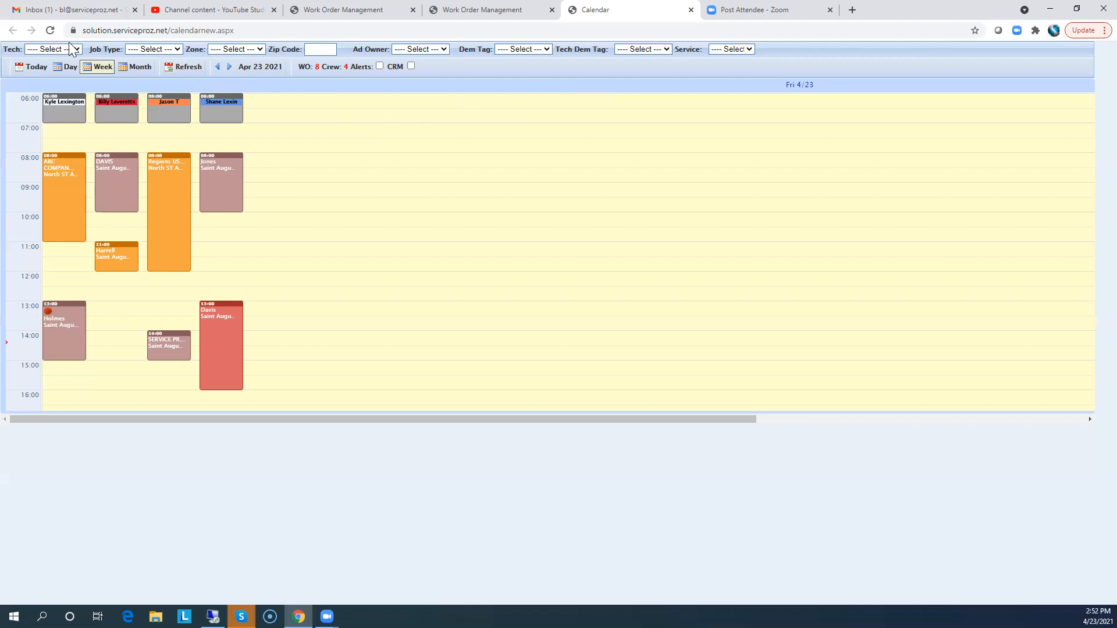
{"action": "left_click", "coordinate": [52, 30]}
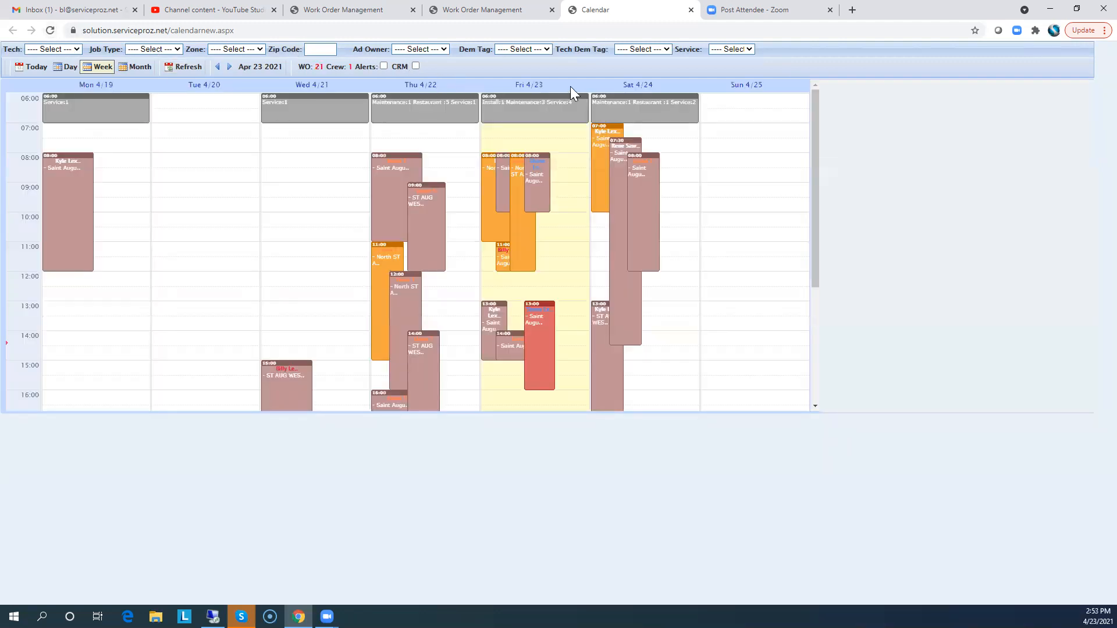
{"action": "left_click", "coordinate": [526, 85]}
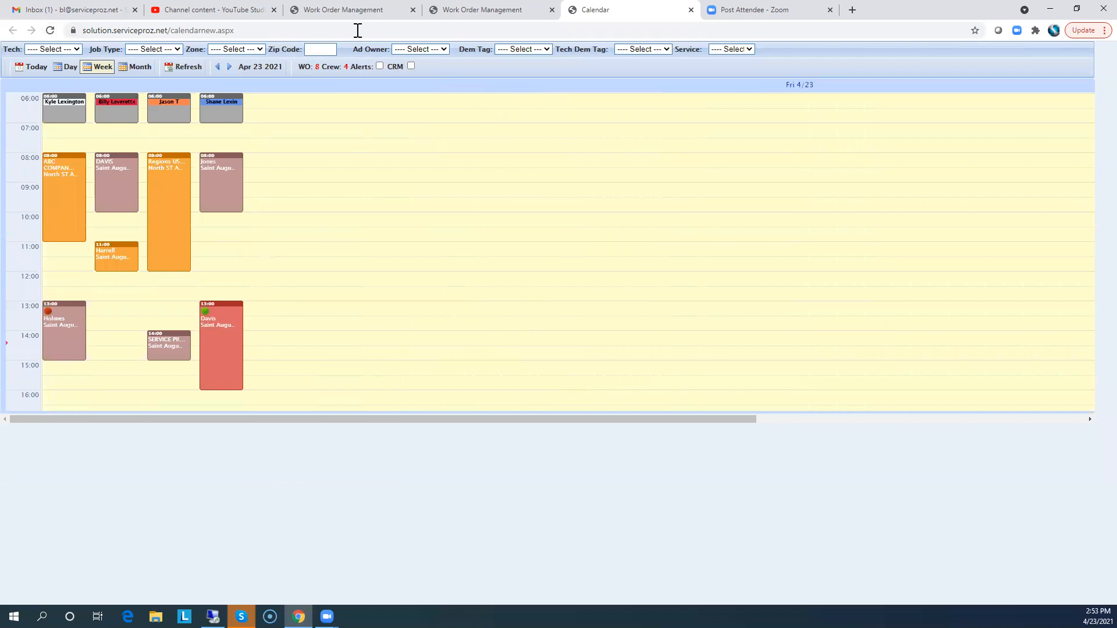
{"action": "left_click", "coordinate": [356, 11]}
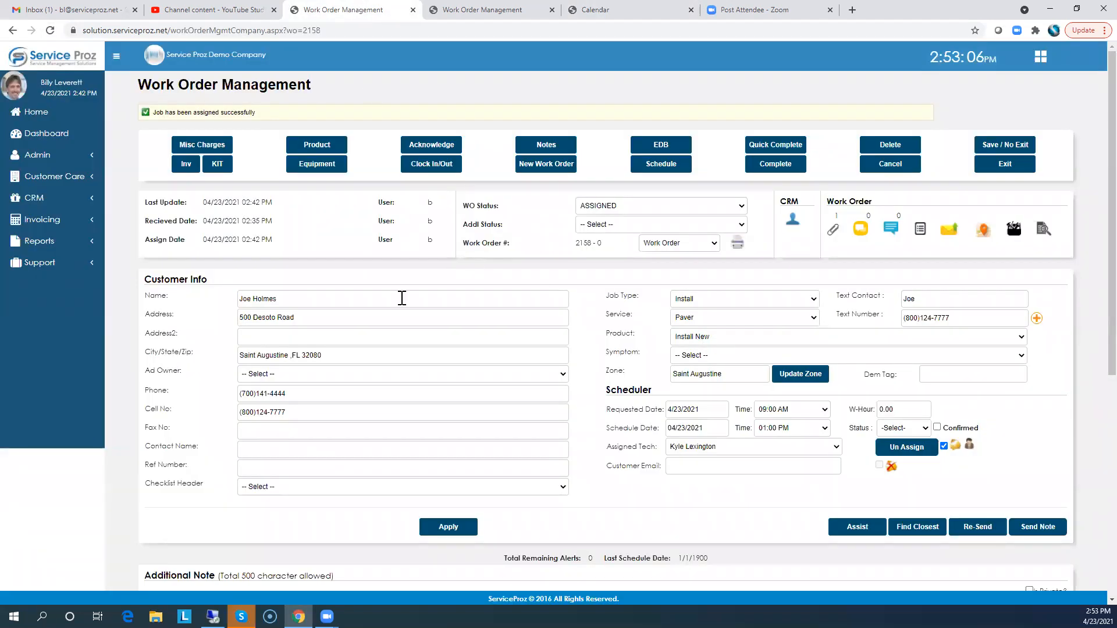
{"action": "left_click", "coordinate": [36, 114]}
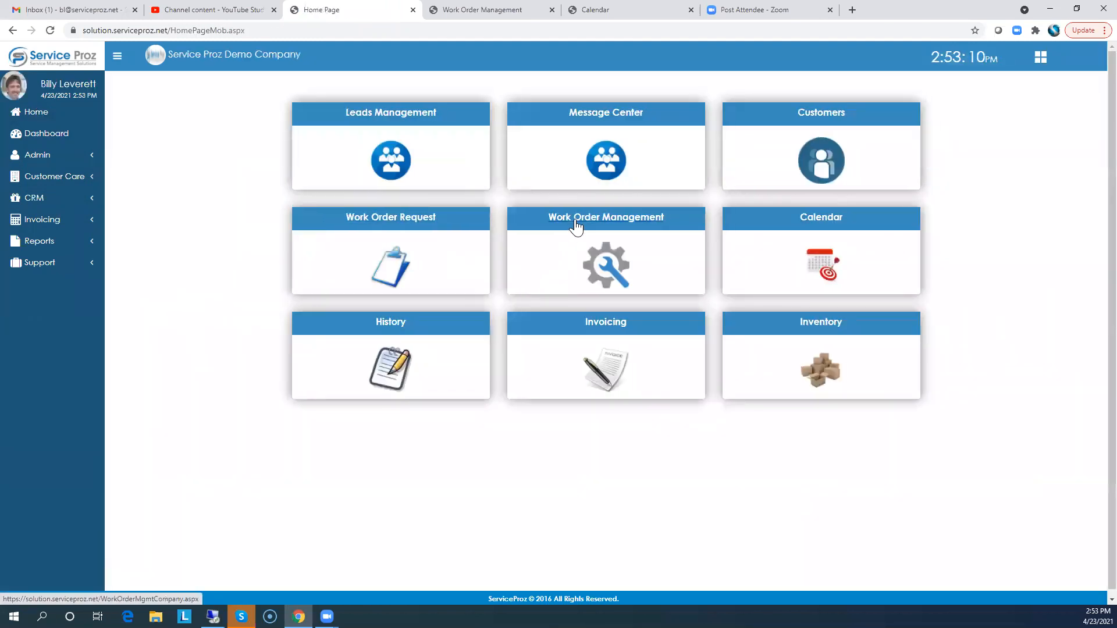
{"action": "left_click", "coordinate": [576, 225]}
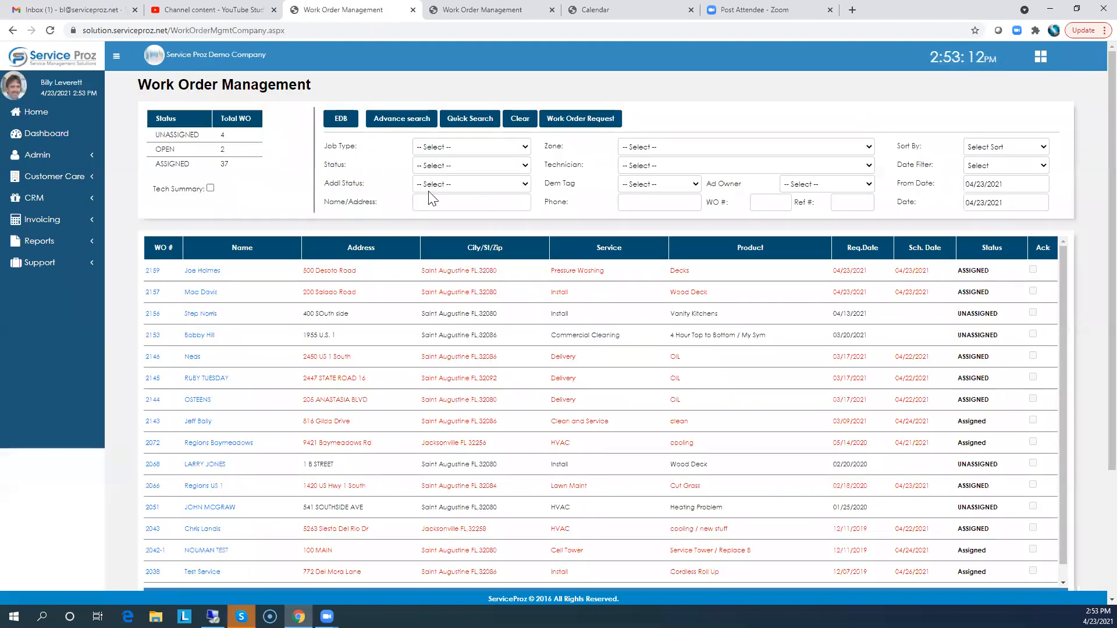
{"action": "left_click", "coordinate": [430, 200]}
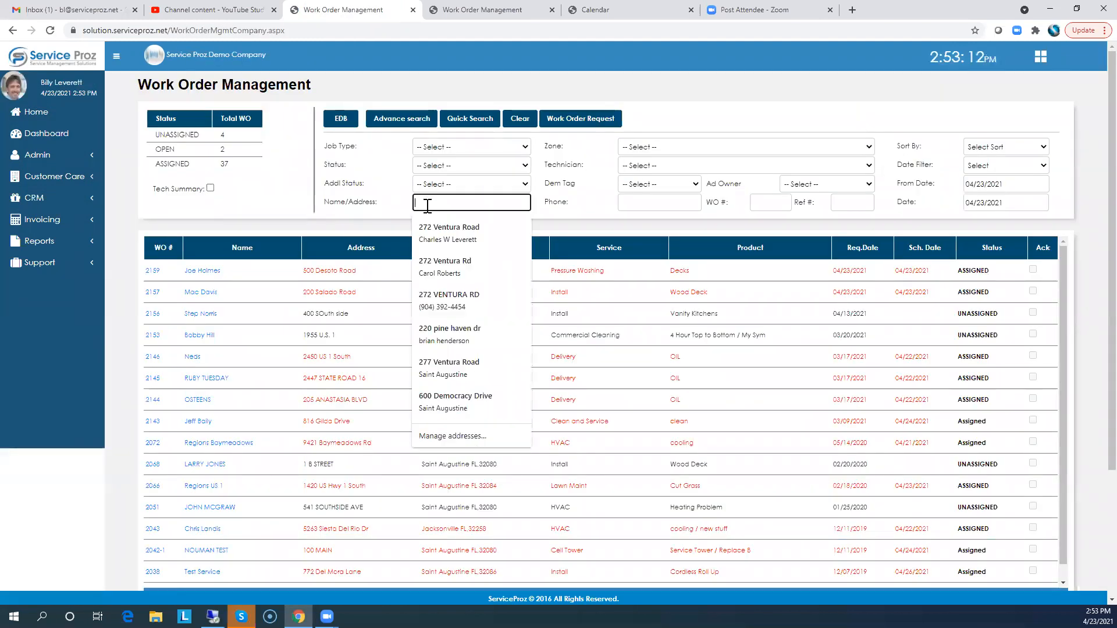
{"action": "type", "text": "davis"}
{"action": "key", "text": "Tab"}
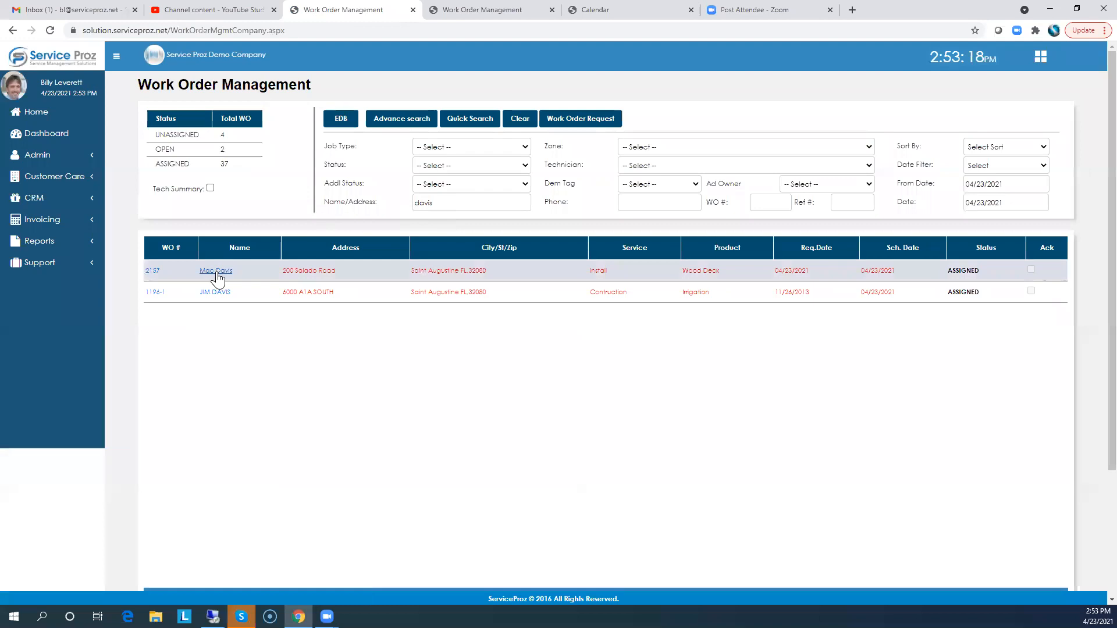
{"action": "left_click", "coordinate": [217, 273]}
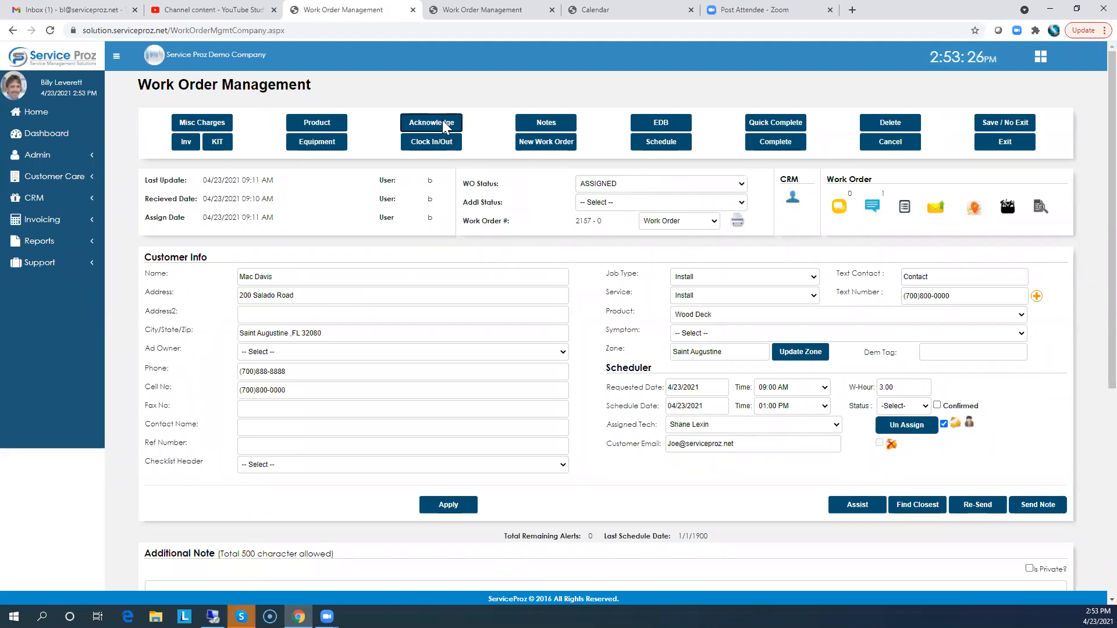
{"action": "left_click", "coordinate": [446, 125]}
{"action": "left_click", "coordinate": [613, 95]}
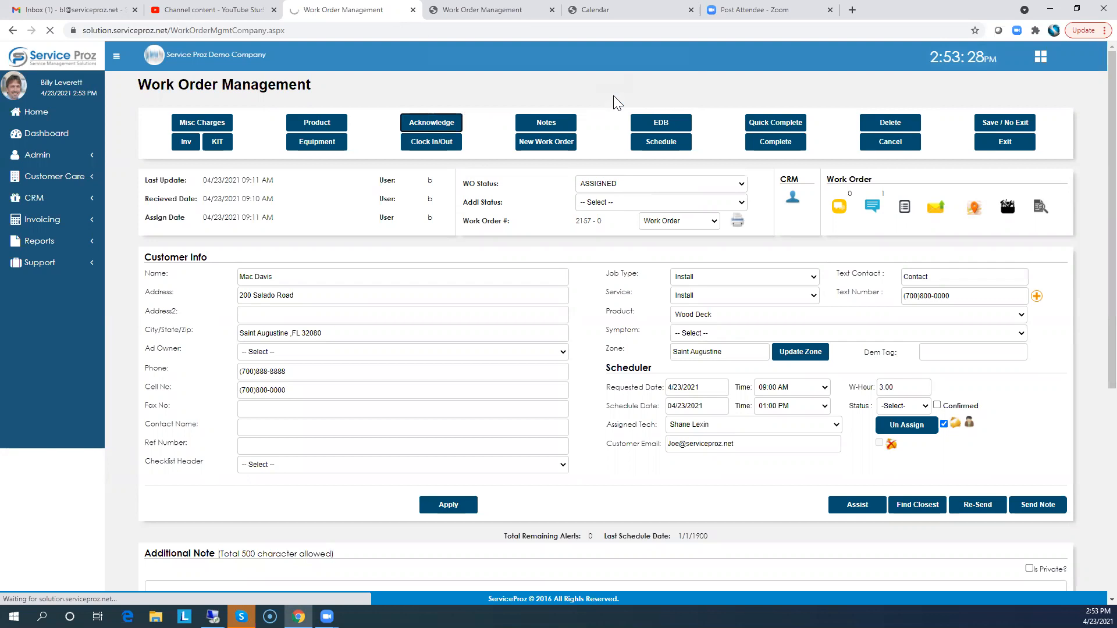
{"action": "left_click", "coordinate": [605, 9]}
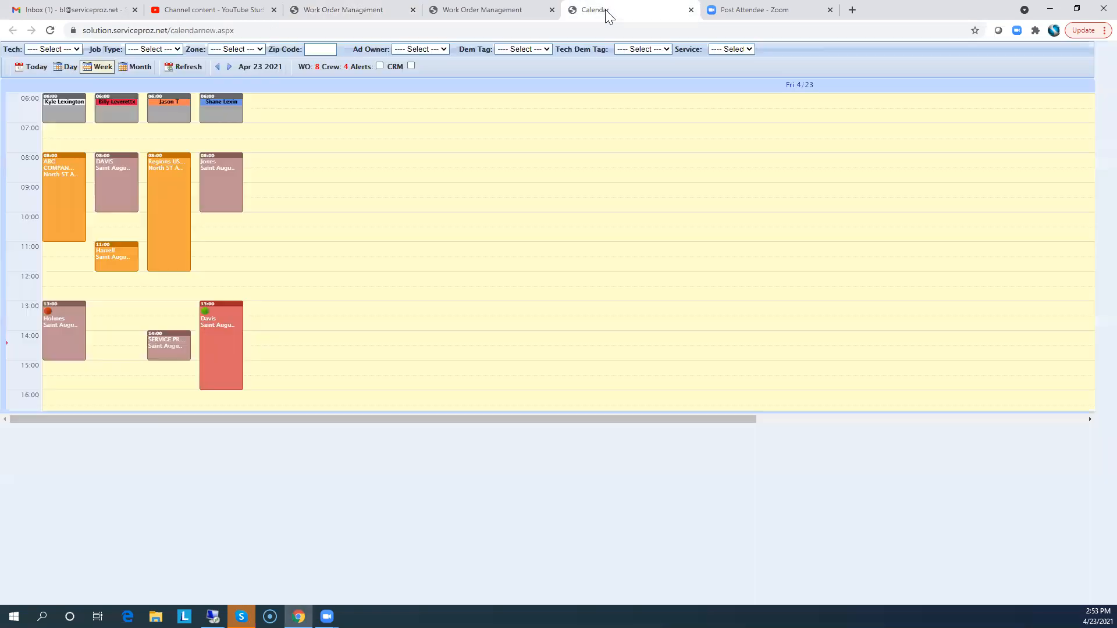
{"action": "left_click", "coordinate": [51, 30]}
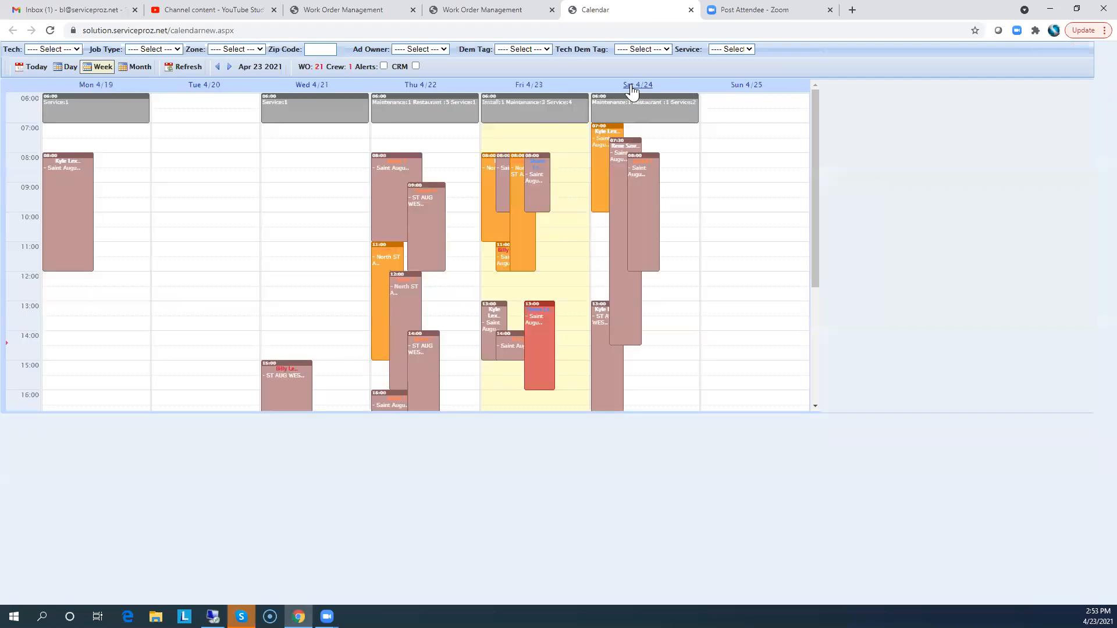
{"action": "left_click", "coordinate": [529, 85]}
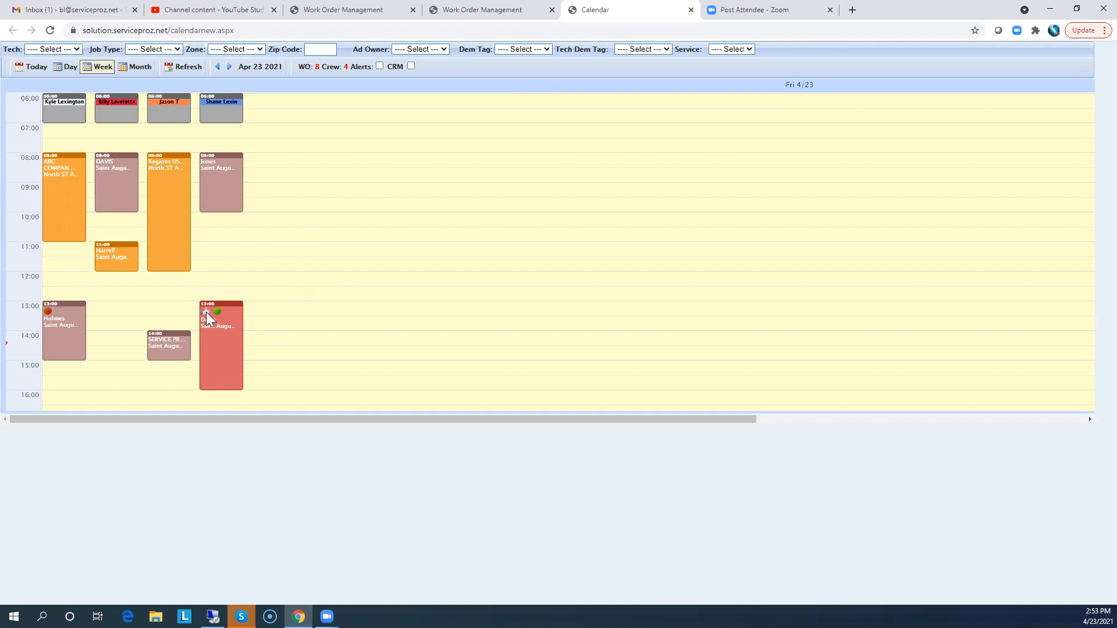
{"action": "left_click", "coordinate": [370, 12]}
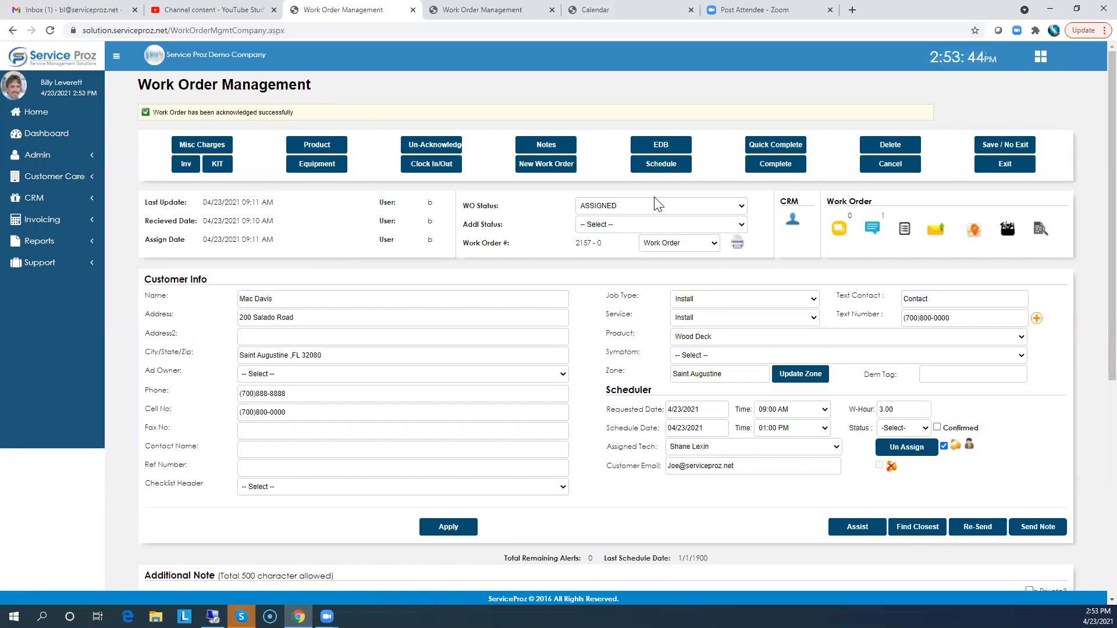
{"action": "left_click", "coordinate": [434, 169]}
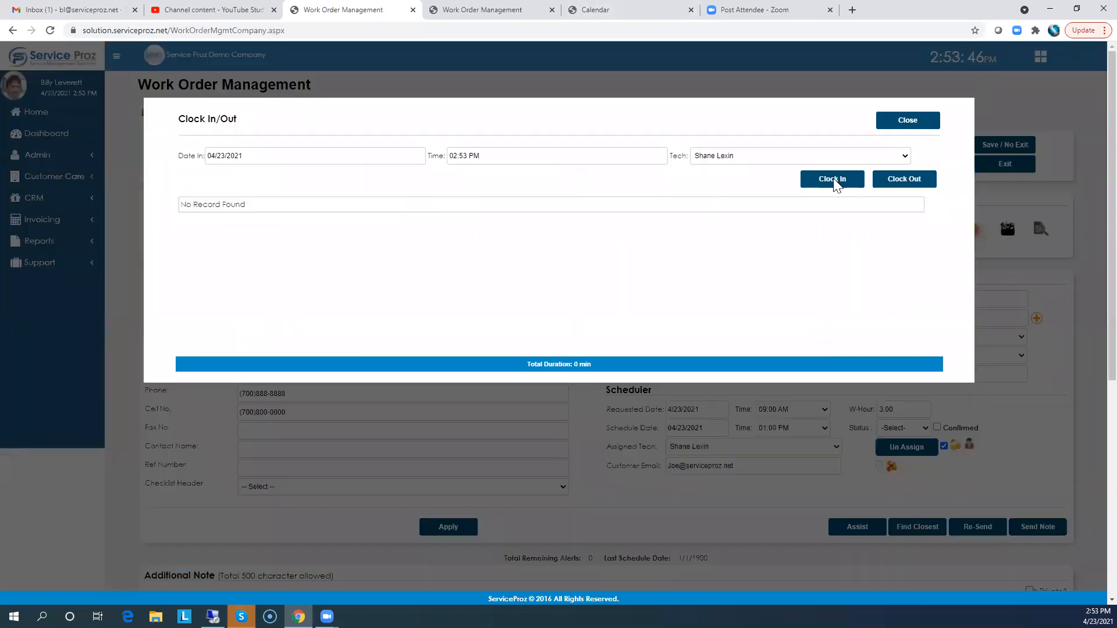
{"action": "left_click", "coordinate": [835, 180]}
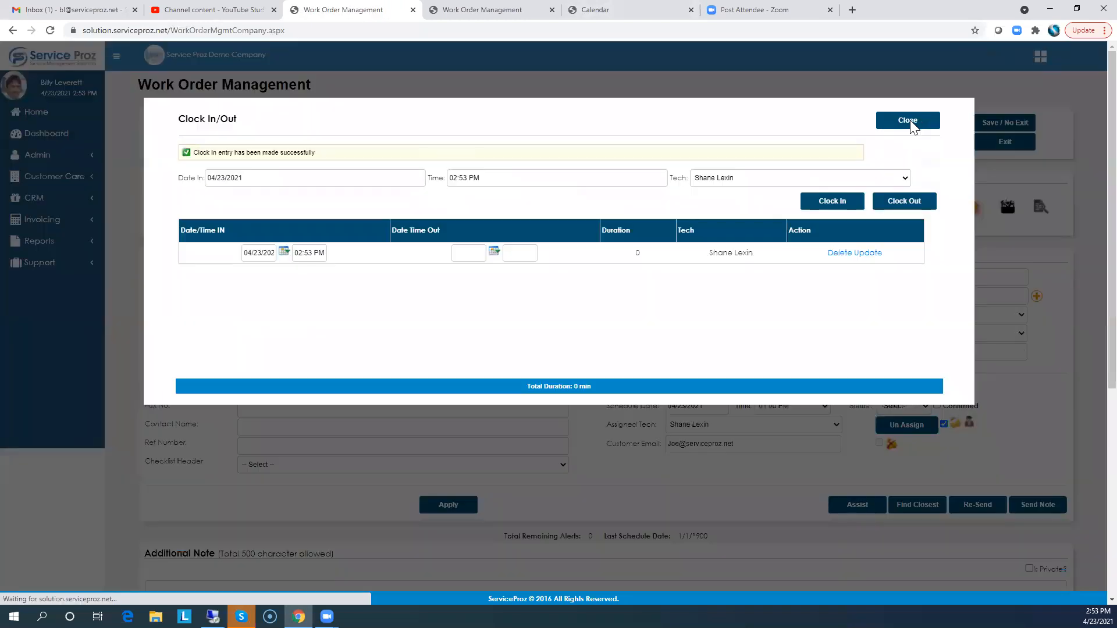
{"action": "left_click", "coordinate": [908, 121]}
{"action": "left_click", "coordinate": [608, 11]}
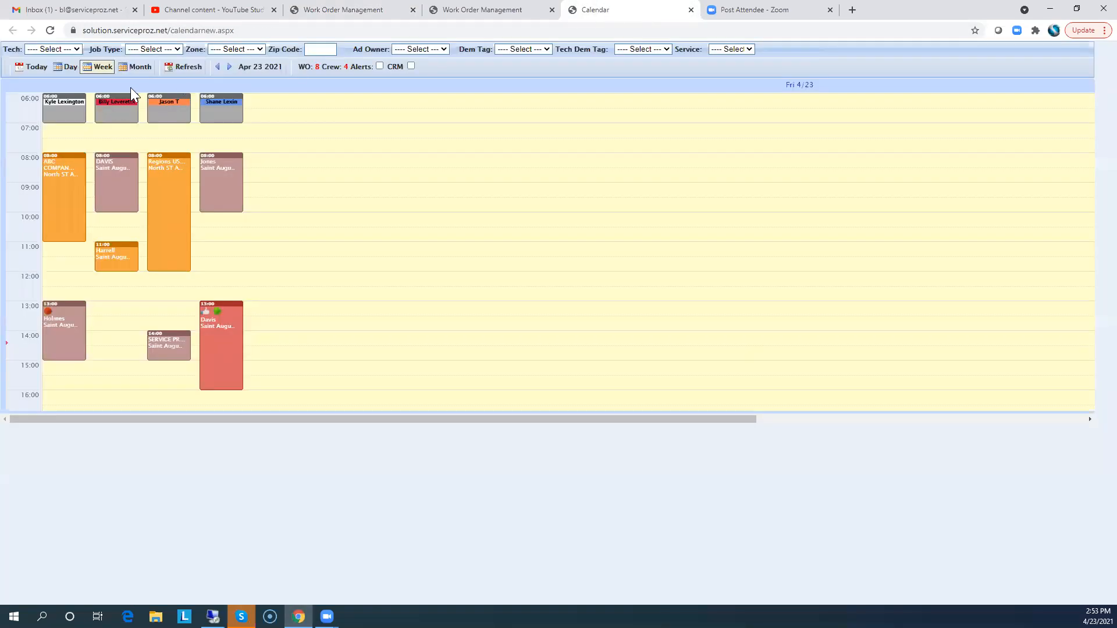
Refresh the calendar and show the Fri 4/23 day view
{"action": "left_click", "coordinate": [51, 31]}
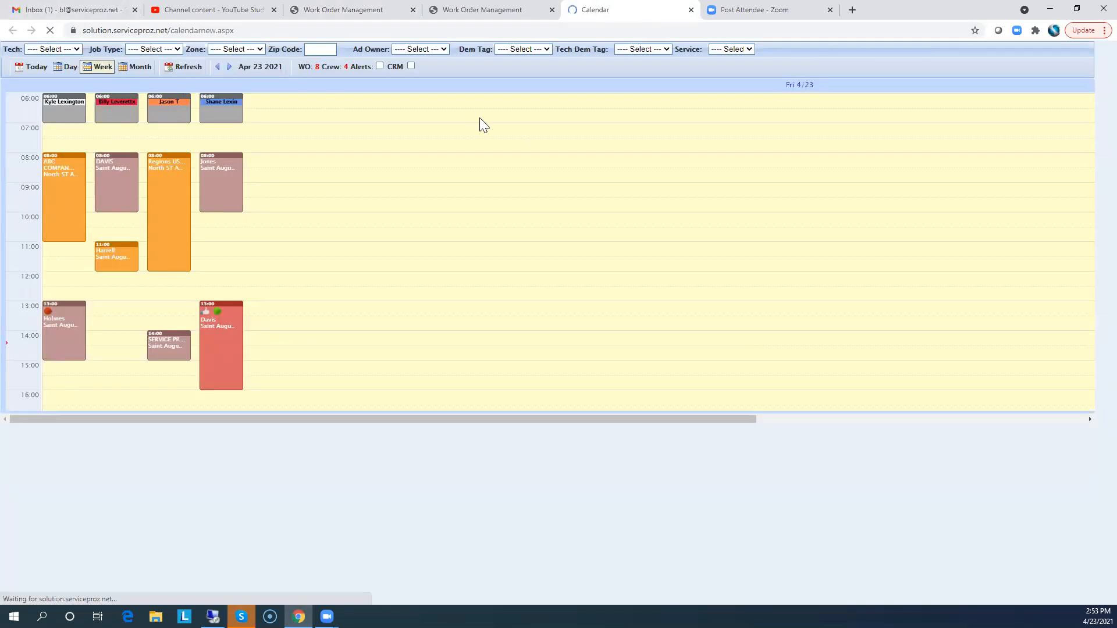
{"action": "left_click", "coordinate": [531, 88]}
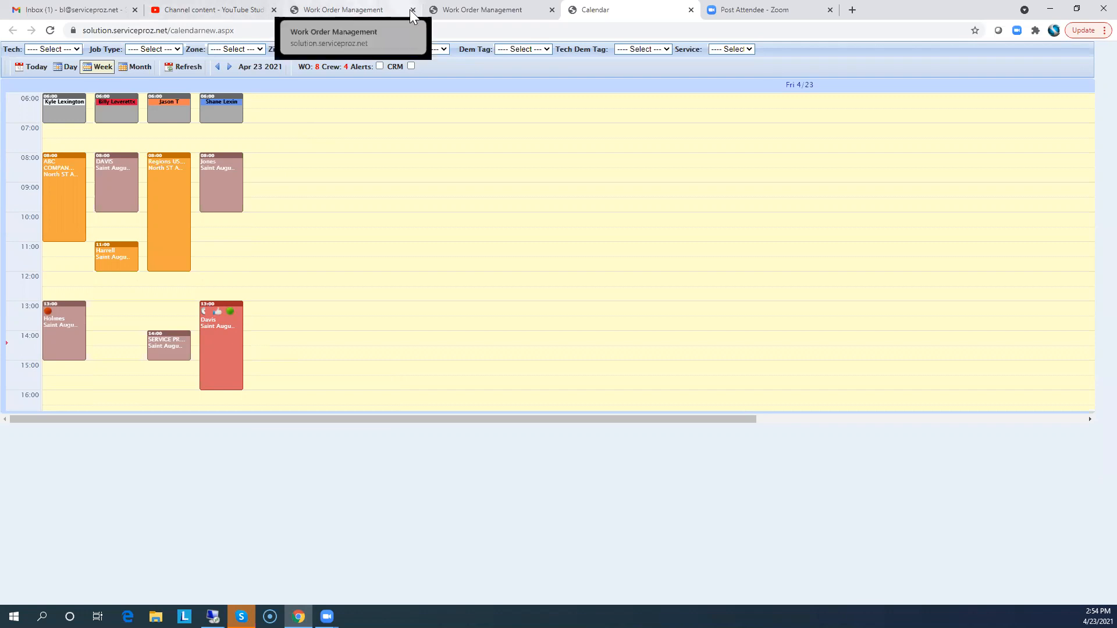
{"action": "left_click", "coordinate": [343, 12]}
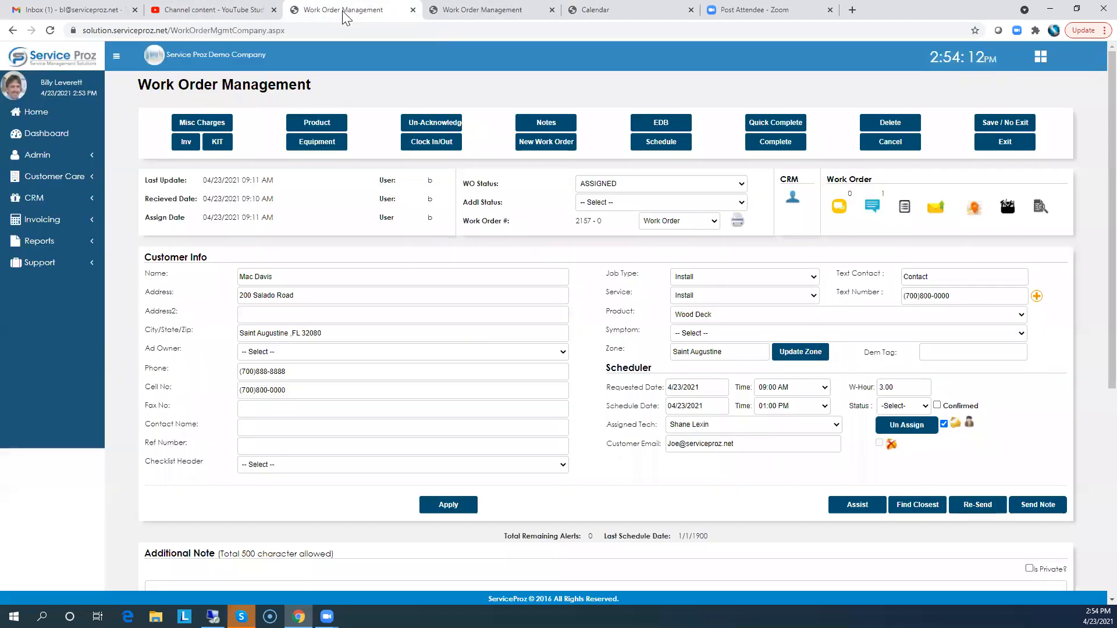
{"action": "left_click", "coordinate": [437, 146]}
{"action": "left_click", "coordinate": [900, 203]}
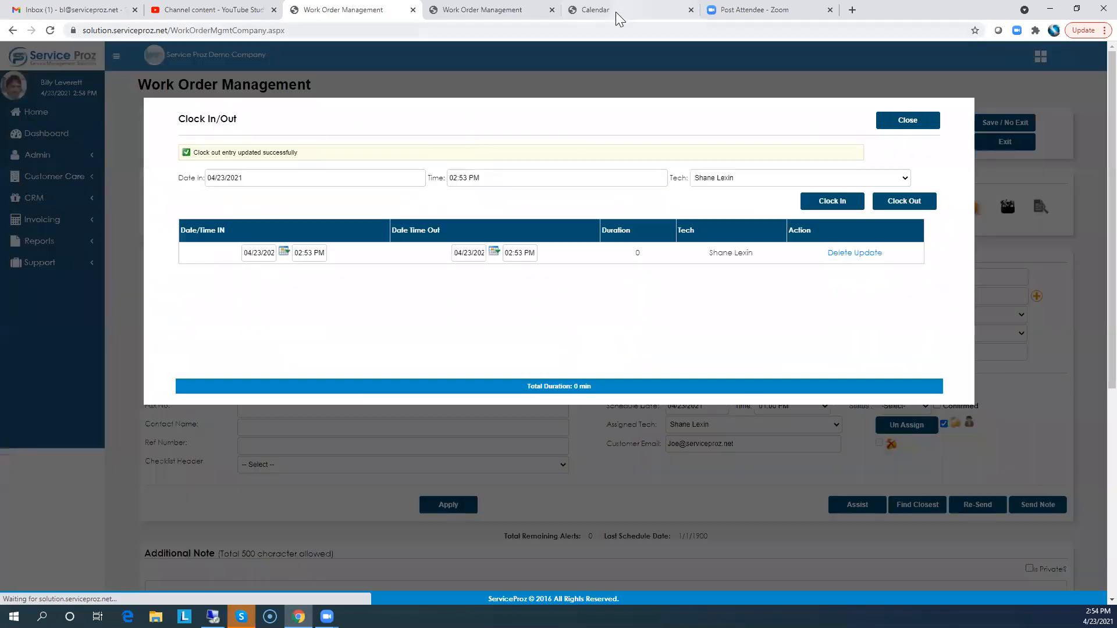
{"action": "left_click", "coordinate": [615, 10]}
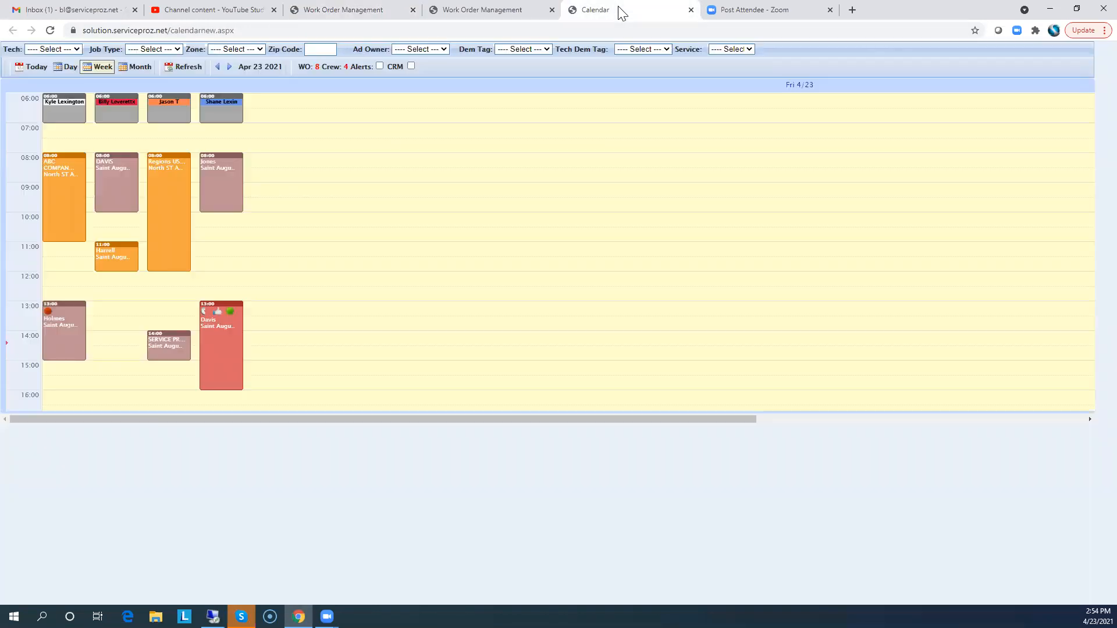
{"action": "left_click", "coordinate": [49, 31]}
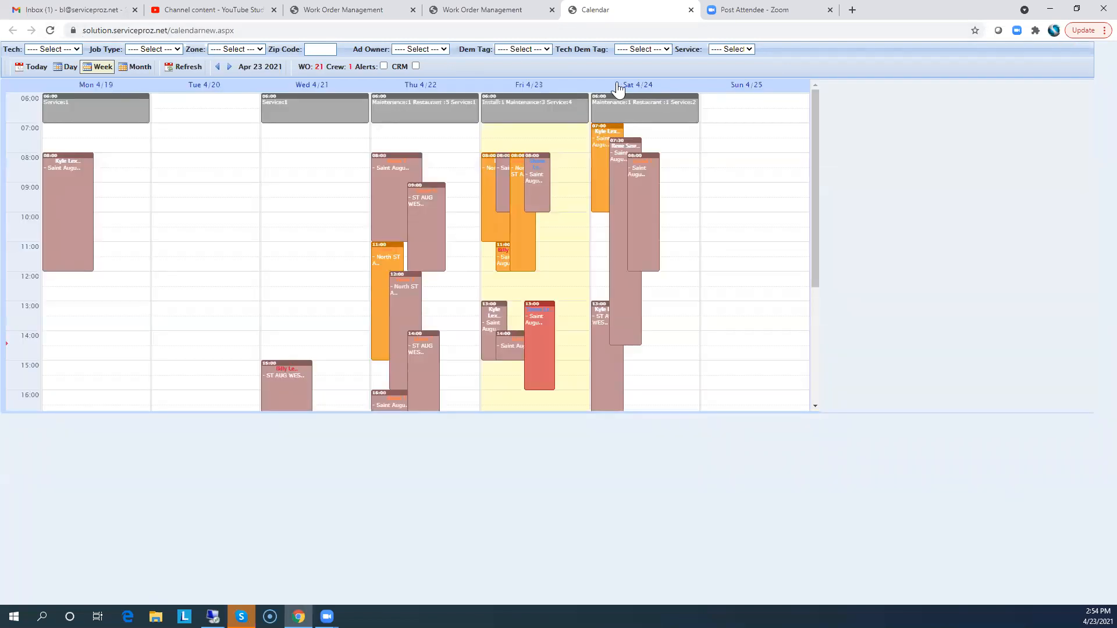
{"action": "left_click", "coordinate": [526, 87]}
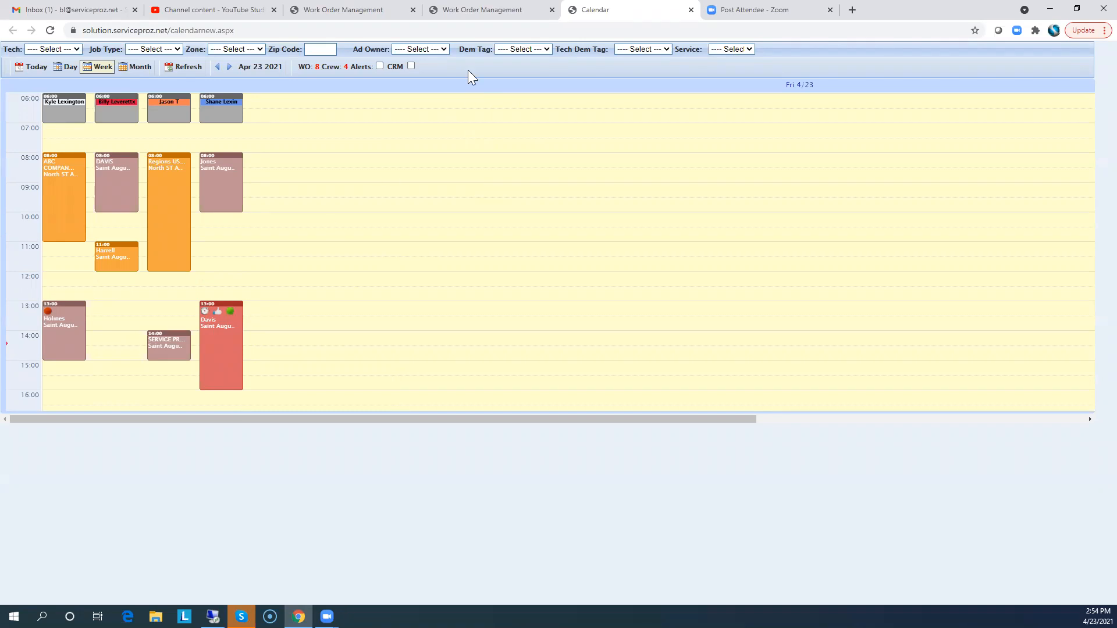
{"action": "left_click", "coordinate": [483, 10]}
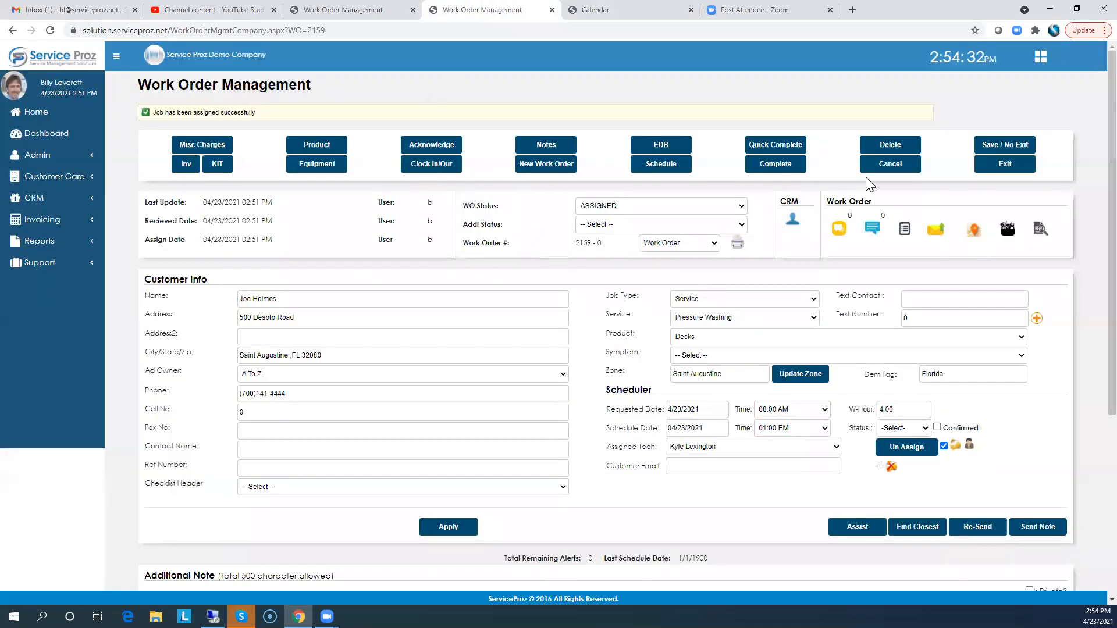
{"action": "left_click", "coordinate": [779, 165]}
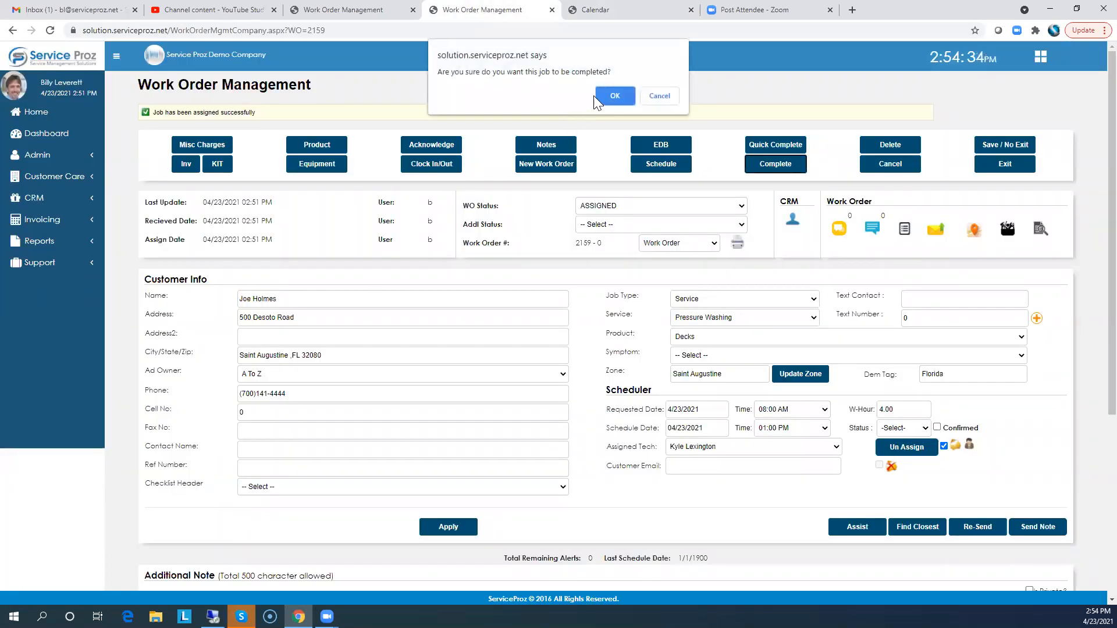
{"action": "left_click", "coordinate": [614, 95]}
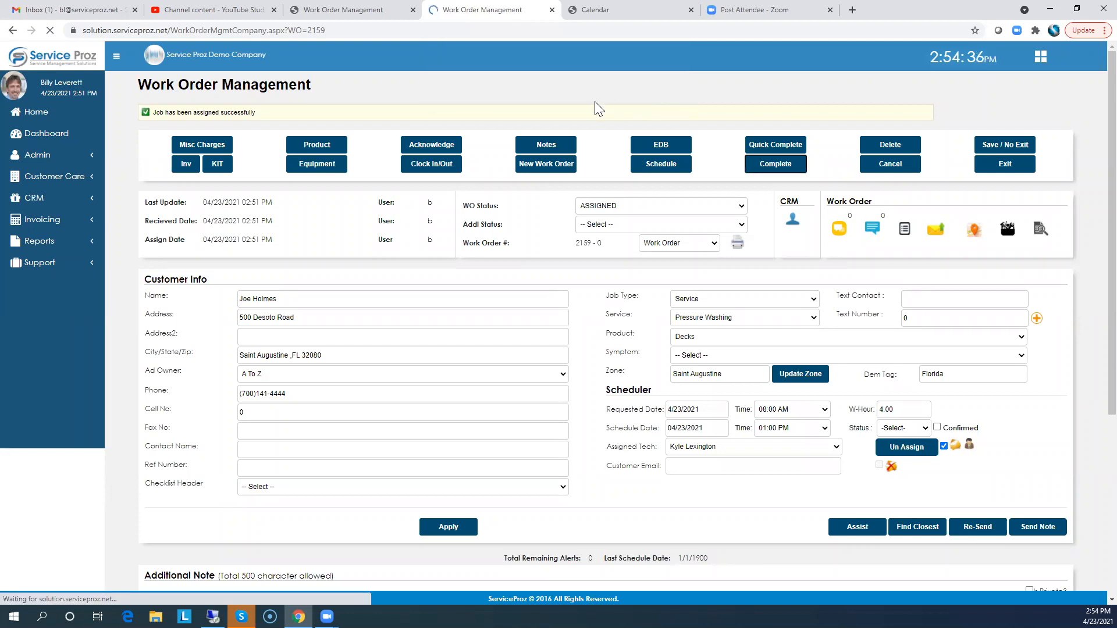
{"action": "left_click", "coordinate": [611, 9]}
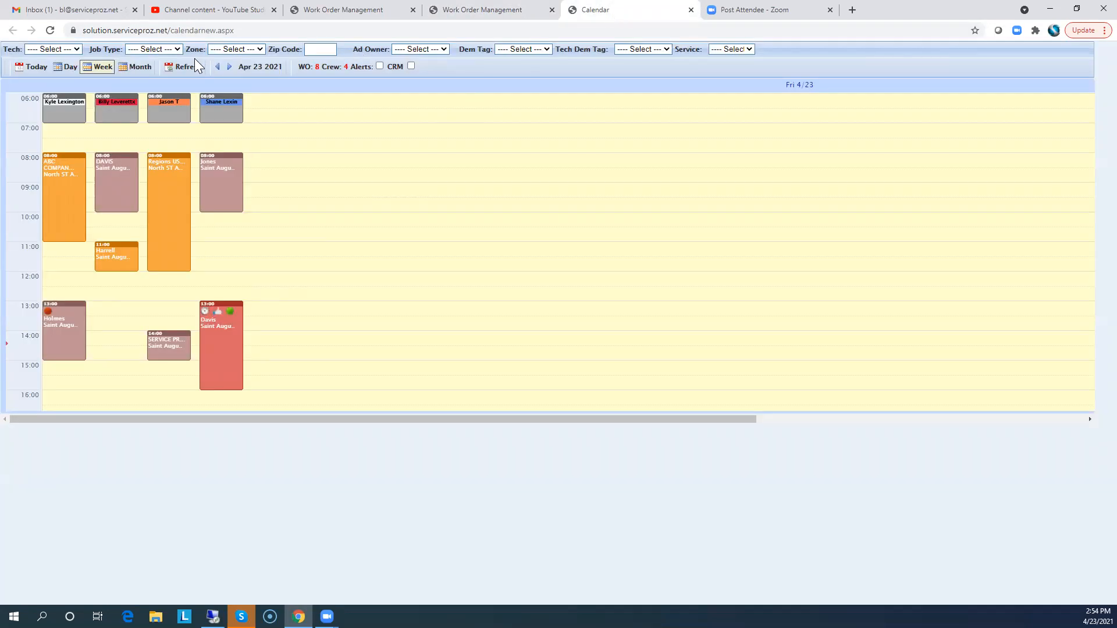
{"action": "left_click", "coordinate": [50, 29]}
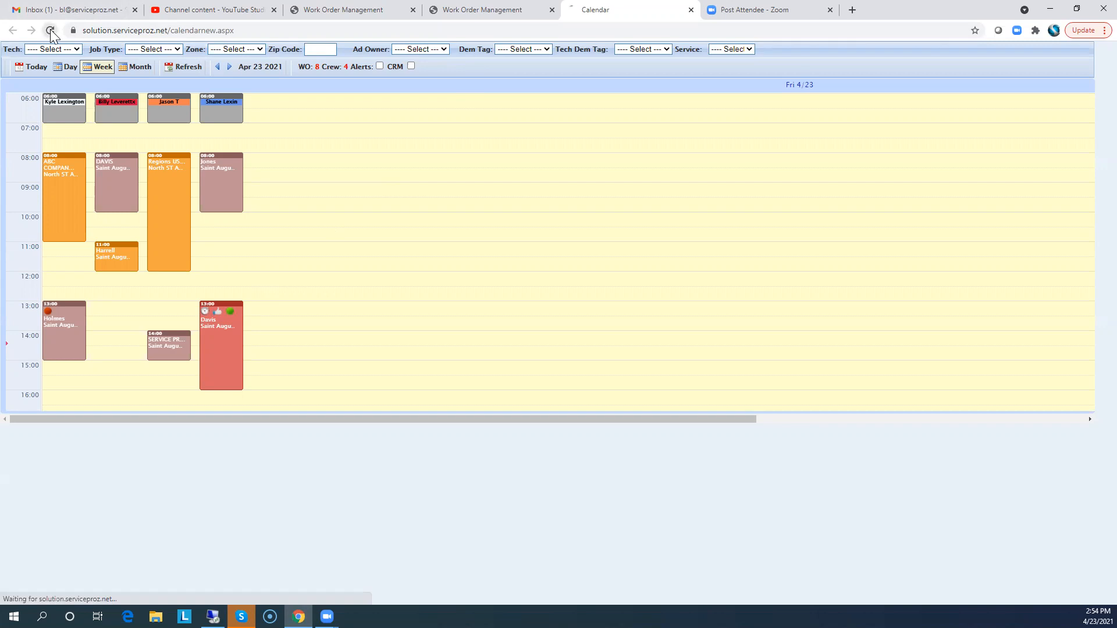
{"action": "left_click", "coordinate": [530, 86]}
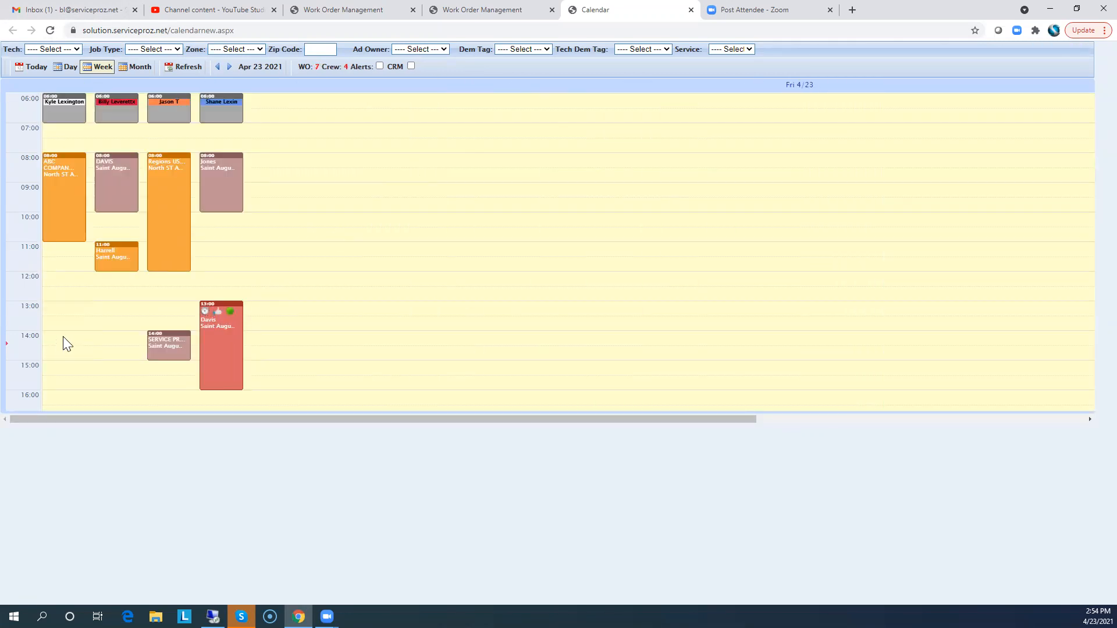
{"action": "left_click", "coordinate": [349, 10]}
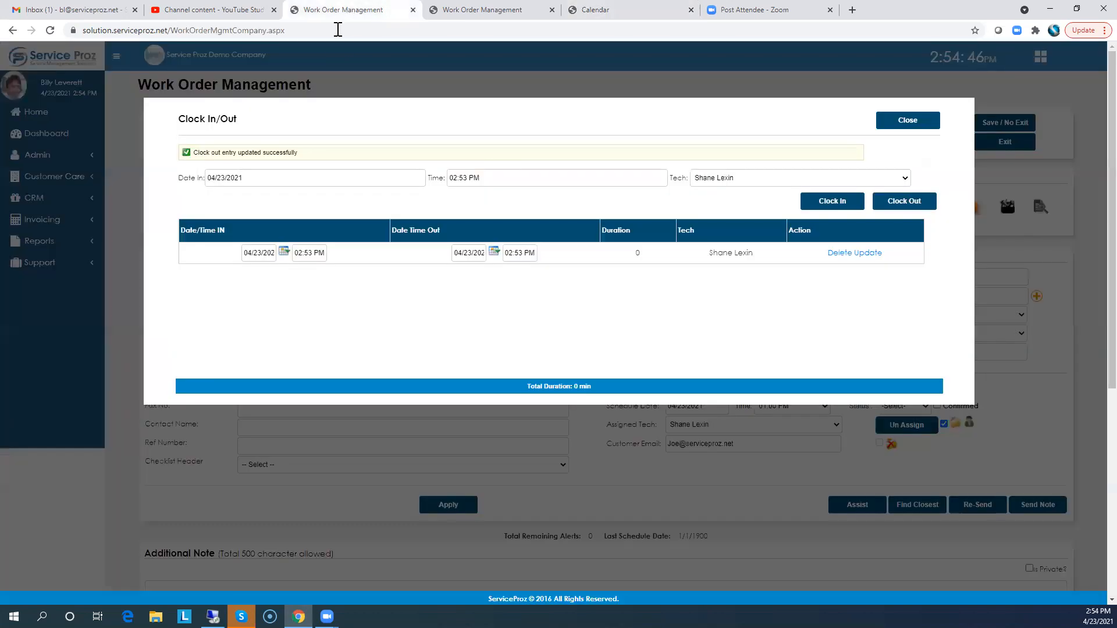
{"action": "left_click", "coordinate": [911, 121]}
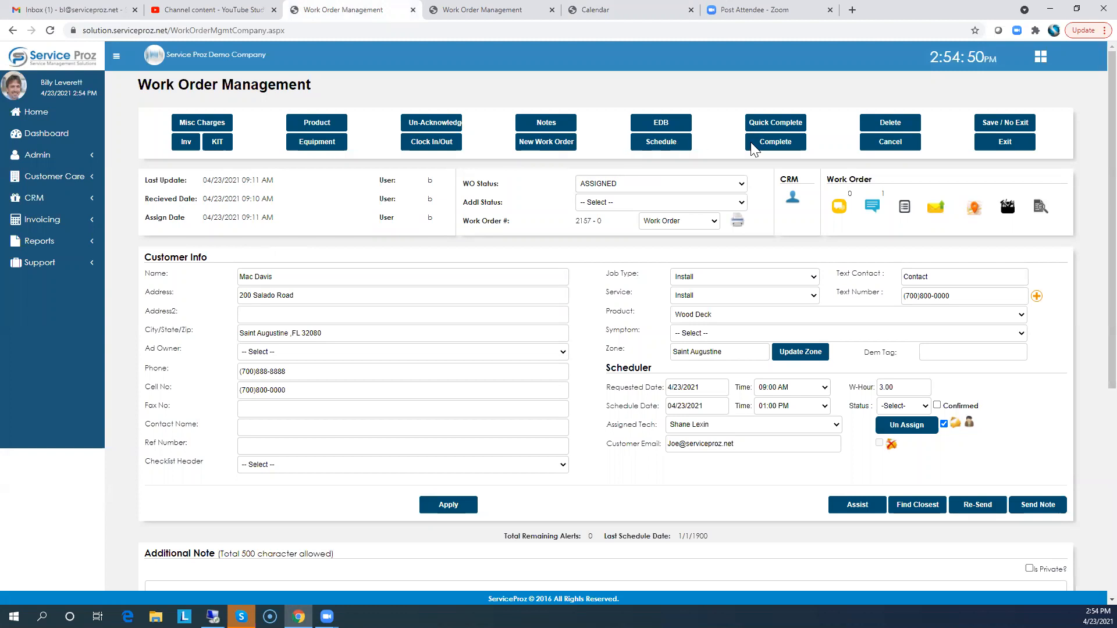
{"action": "left_click", "coordinate": [784, 144]}
{"action": "left_click", "coordinate": [612, 96]}
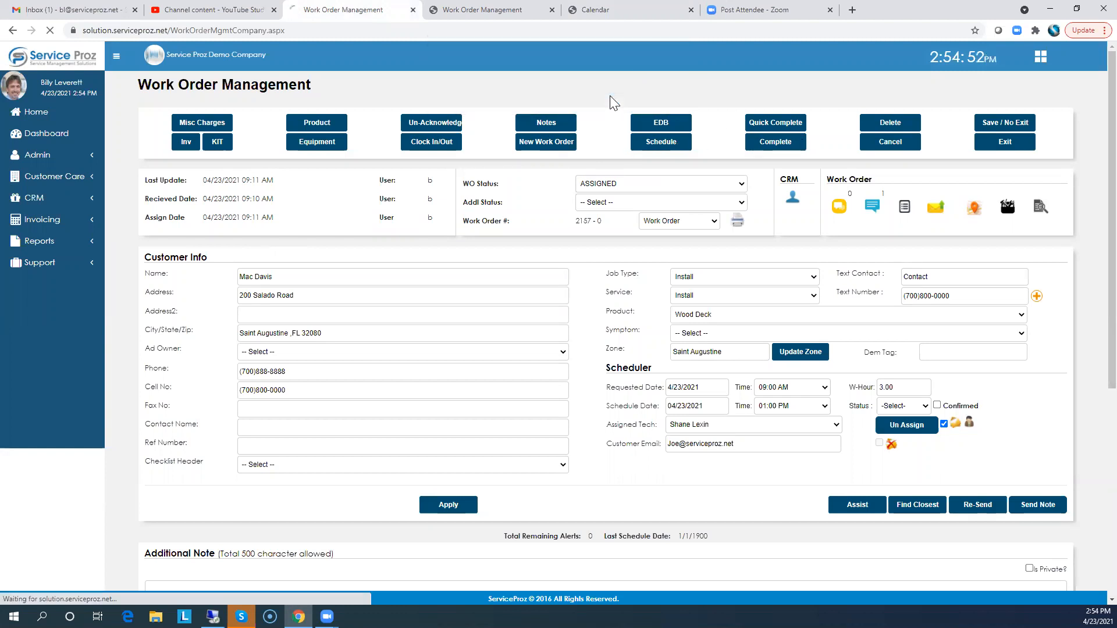
{"action": "left_click", "coordinate": [593, 13]}
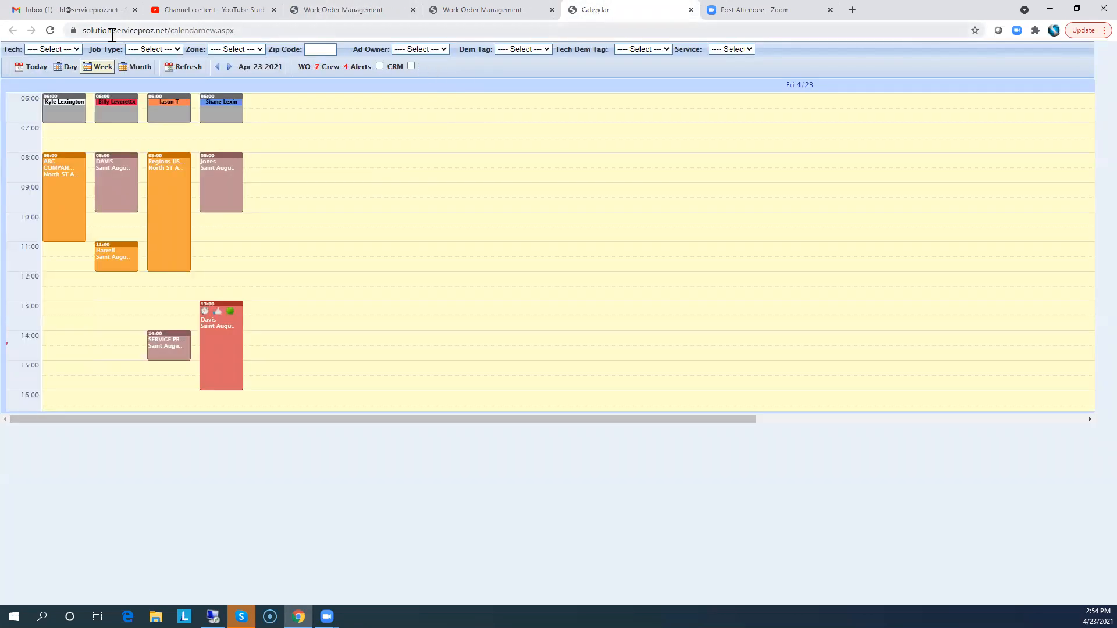
{"action": "left_click", "coordinate": [52, 32]}
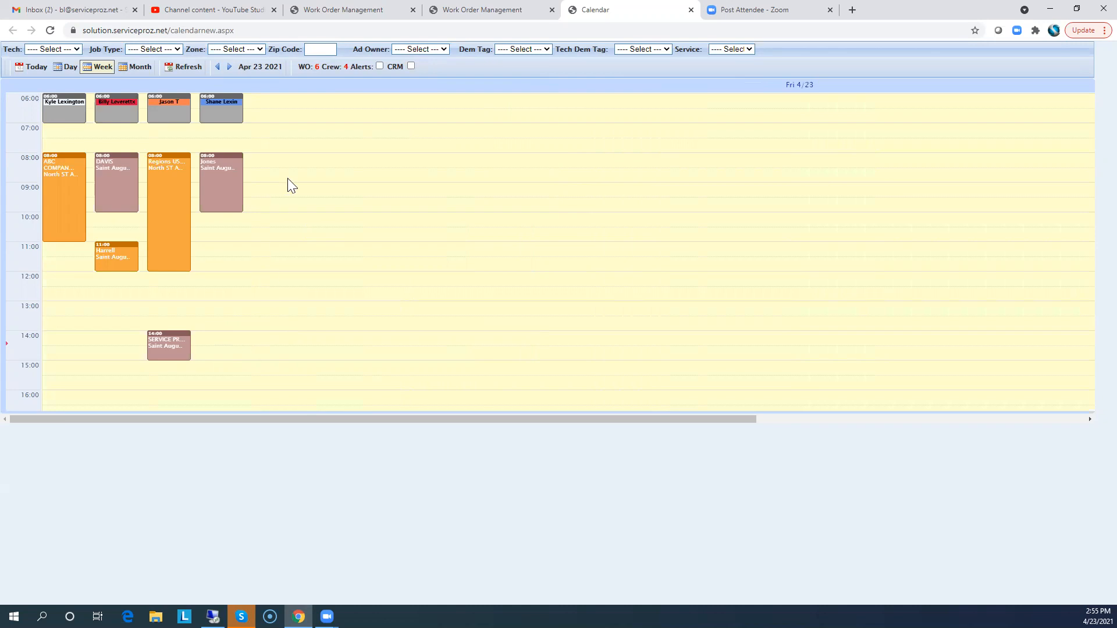
{"action": "left_click", "coordinate": [437, 17]}
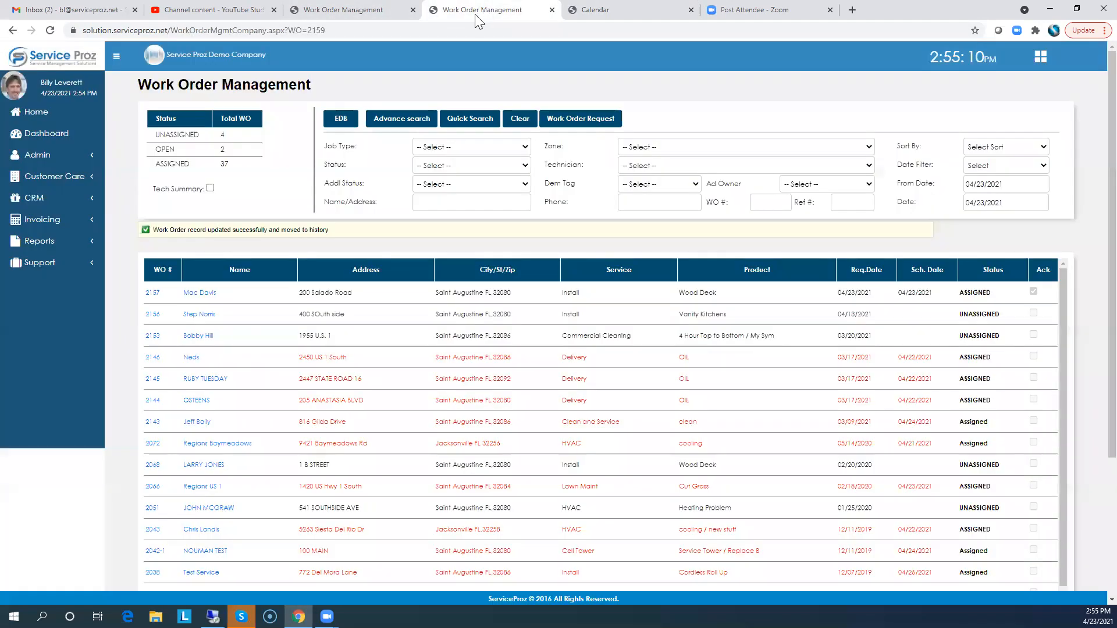
In the services setup, select the Pressure Washing service and add a product named Paver Washing to it
{"action": "left_click", "coordinate": [334, 16]}
{"action": "left_click", "coordinate": [450, 17]}
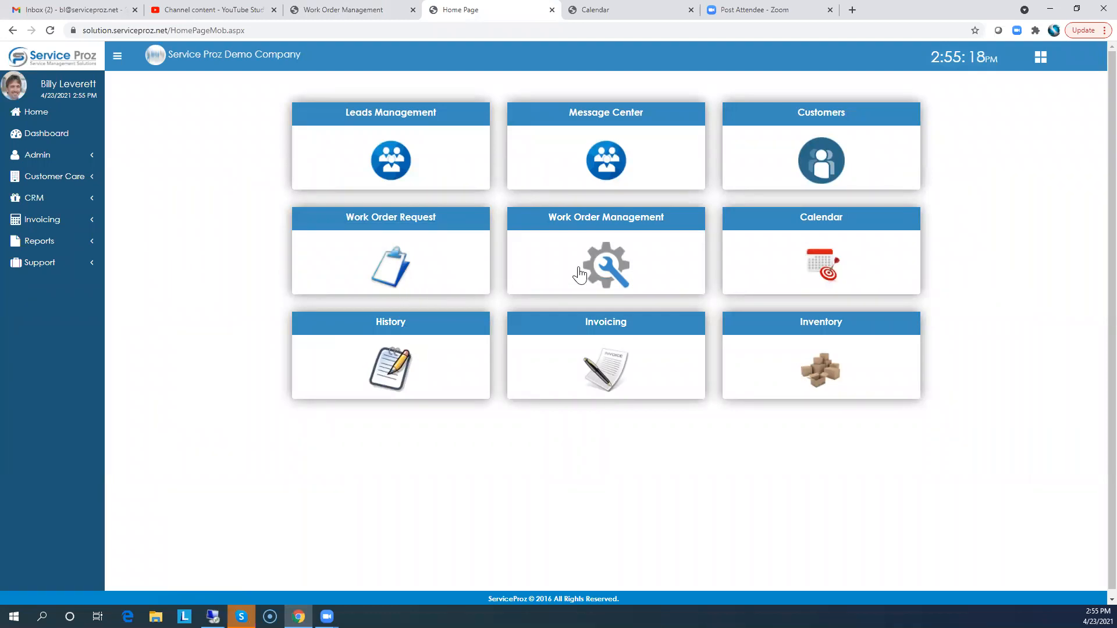
{"action": "left_click", "coordinate": [37, 166]}
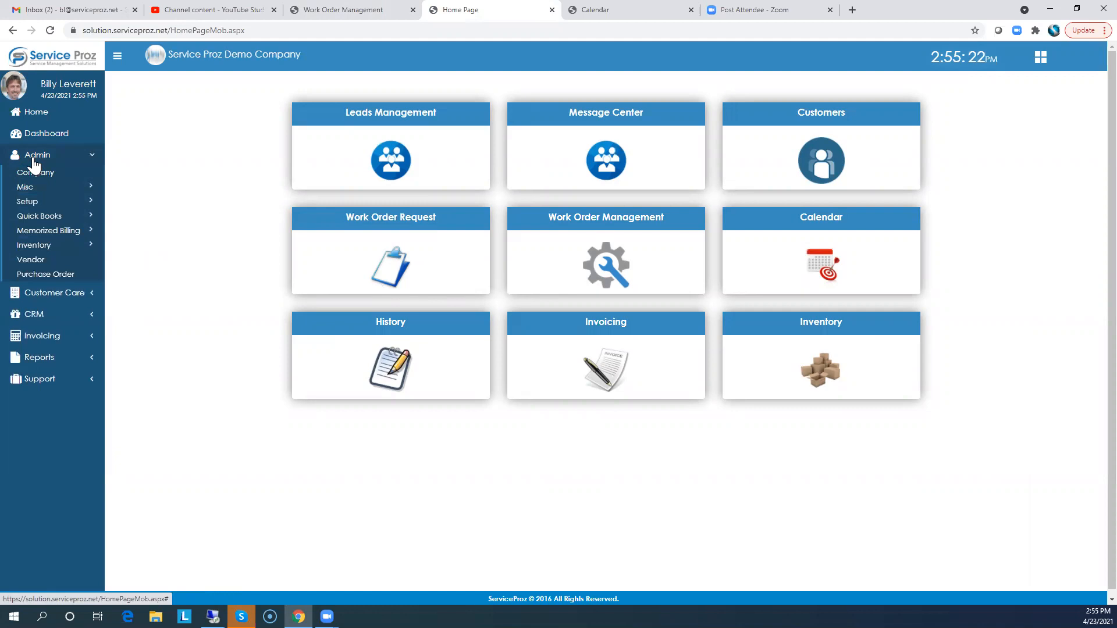
{"action": "mouse_move", "coordinate": [33, 204]}
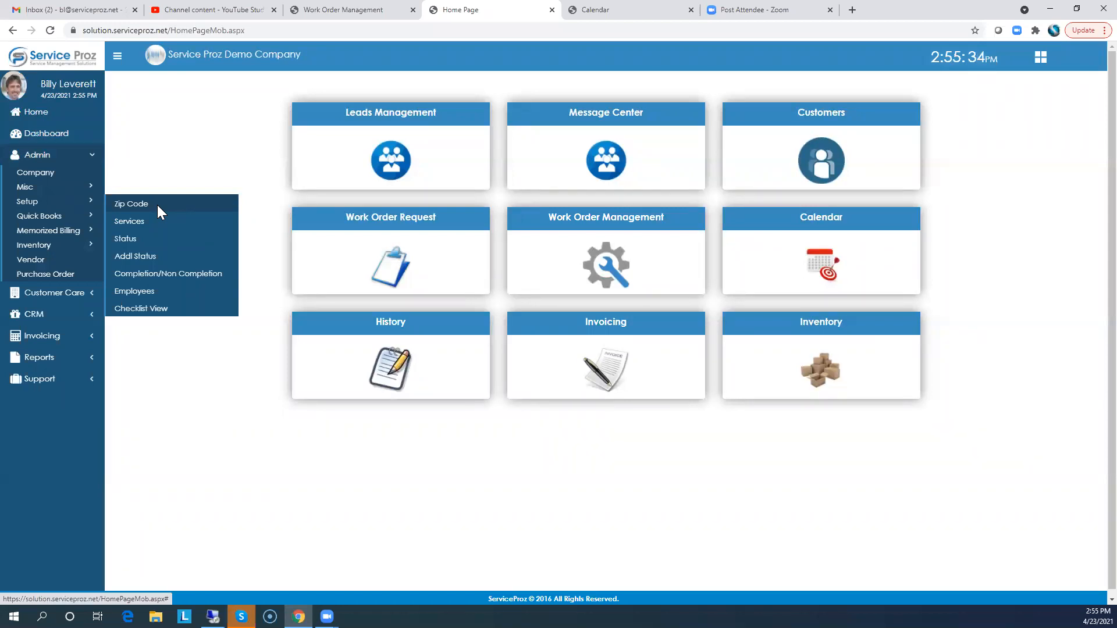
{"action": "left_click", "coordinate": [126, 224]}
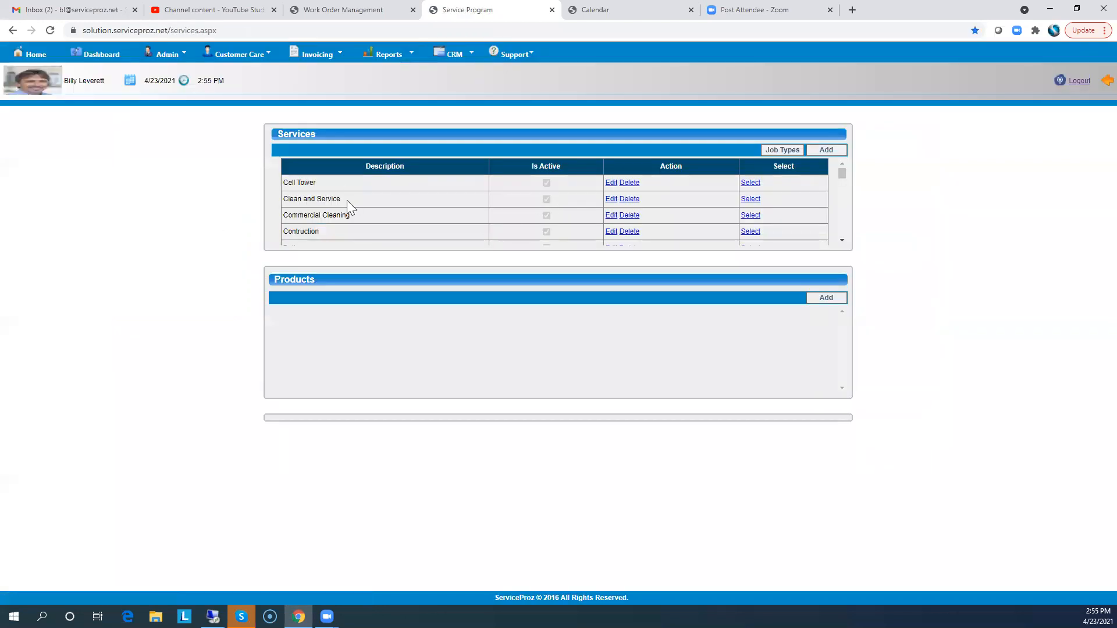
{"action": "scroll", "coordinate": [310, 220], "scroll_direction": "down", "scroll_amount": 5}
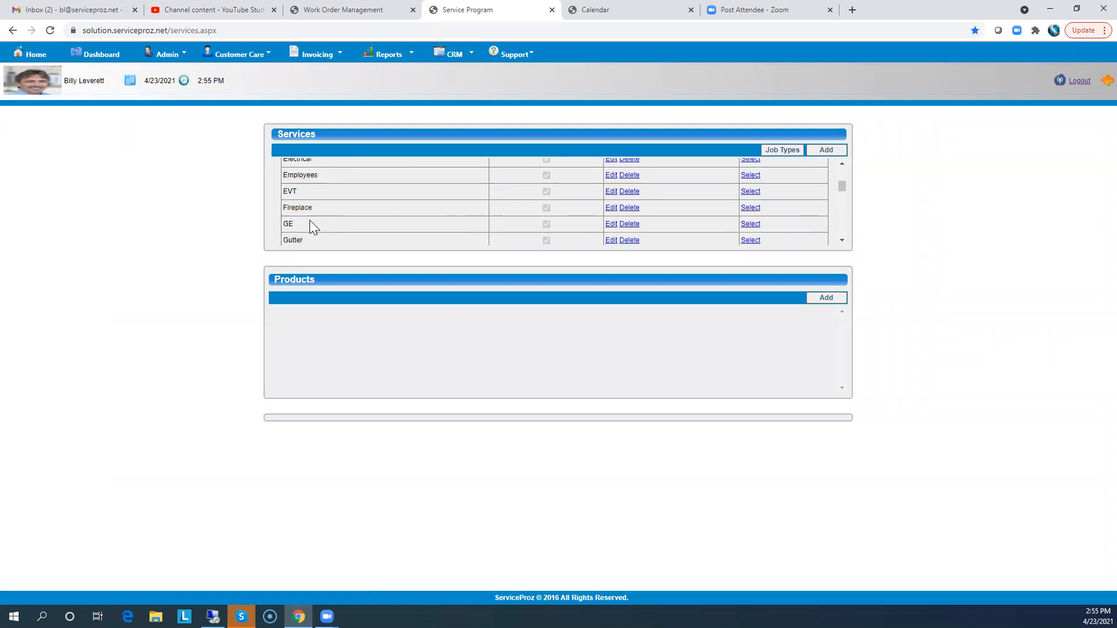
{"action": "scroll", "coordinate": [310, 220], "scroll_direction": "down", "scroll_amount": 4}
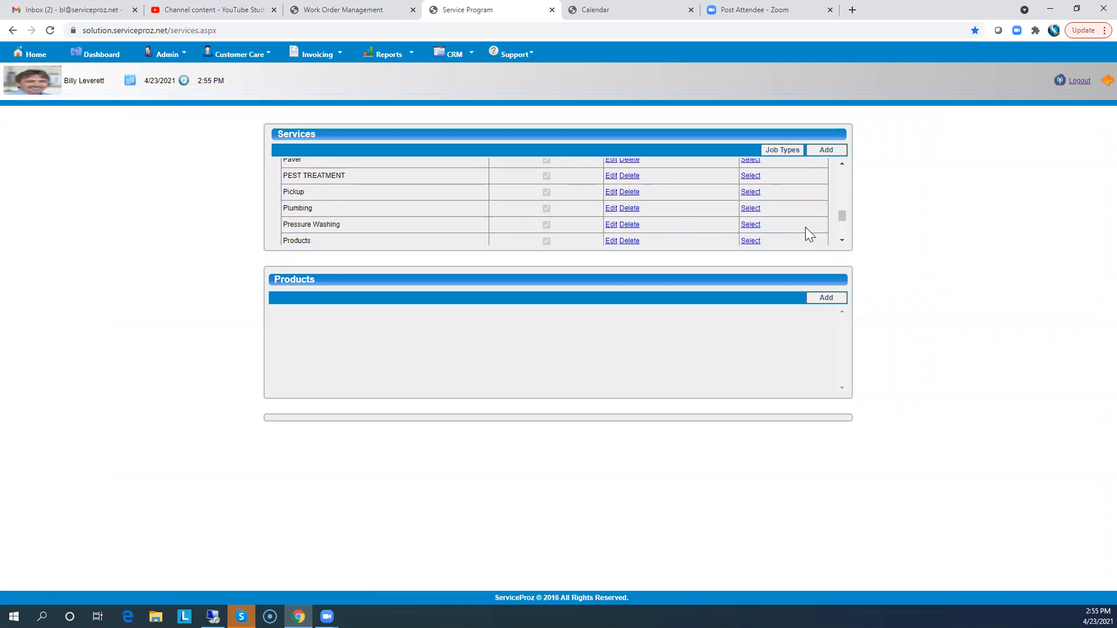
{"action": "left_click", "coordinate": [750, 225]}
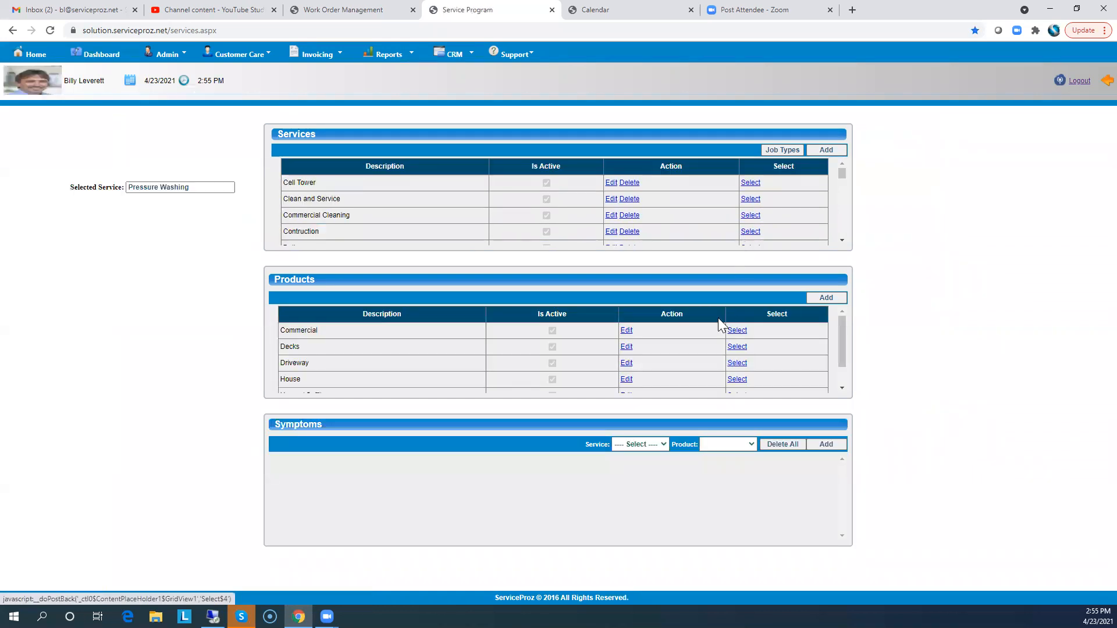
{"action": "left_click", "coordinate": [831, 297]}
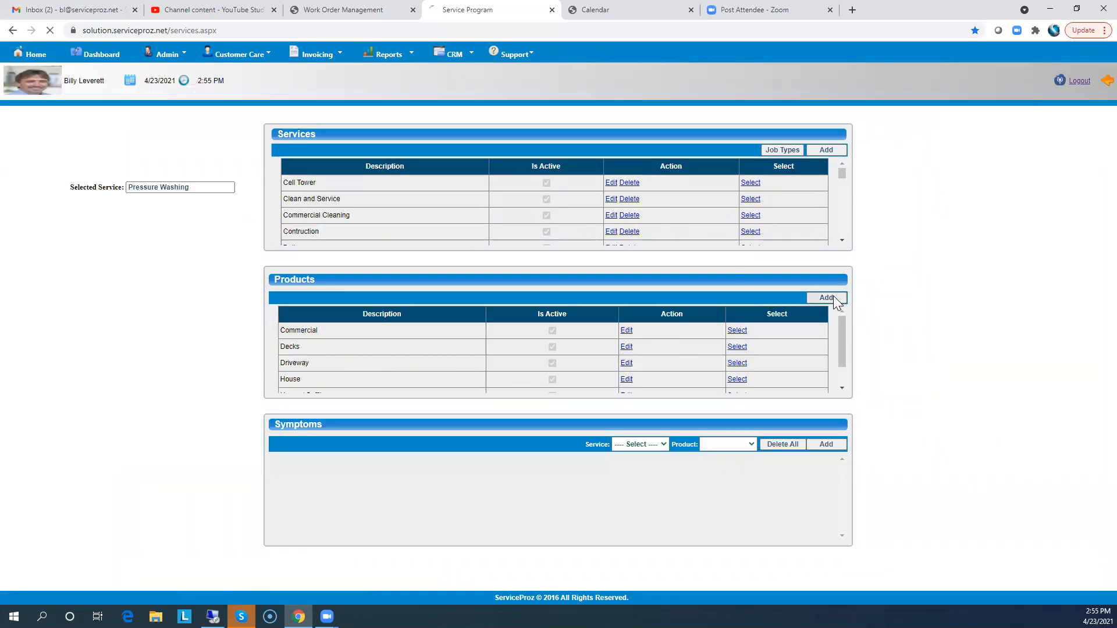
{"action": "left_click", "coordinate": [399, 215]}
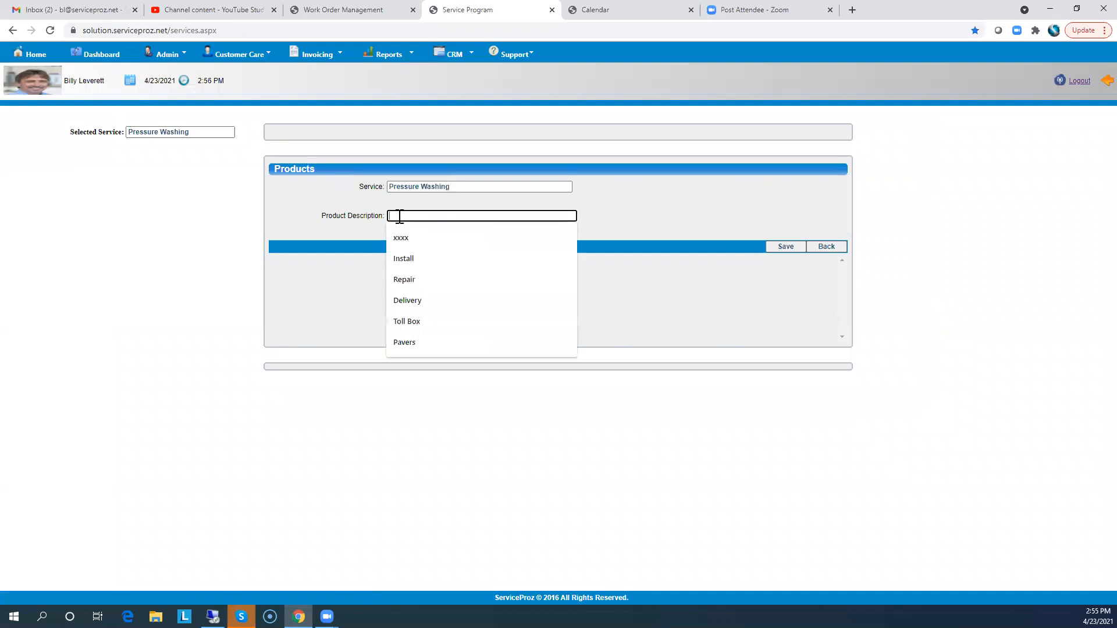
{"action": "type", "text": "Pa"}
{"action": "type", "text": "Was"}
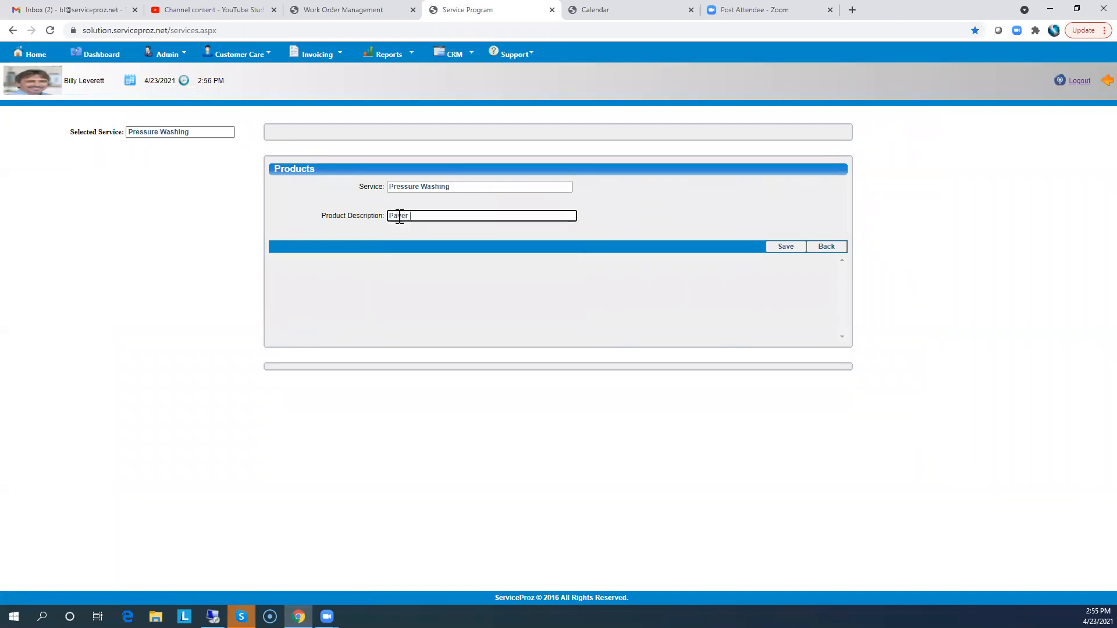
{"action": "type", "text": "hing"}
{"action": "left_click", "coordinate": [789, 249]}
{"action": "left_click", "coordinate": [826, 266]}
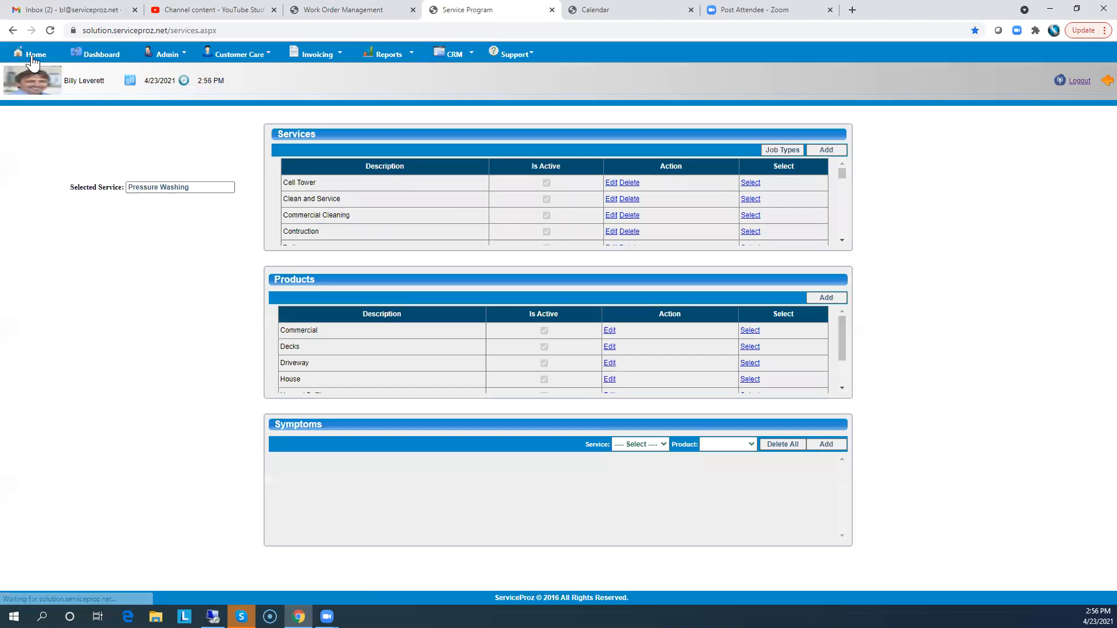
Open the Neds work order from Work Order Management and set its checklist header to Lawn Spray
{"action": "left_click", "coordinate": [33, 60]}
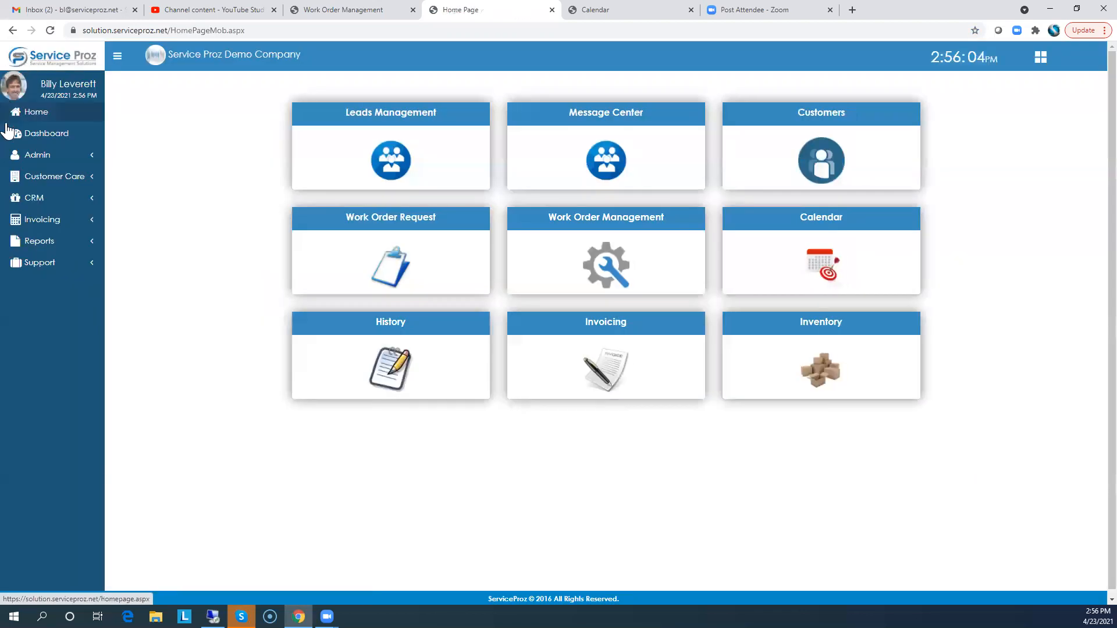
{"action": "left_click", "coordinate": [36, 154]}
{"action": "mouse_move", "coordinate": [32, 202]}
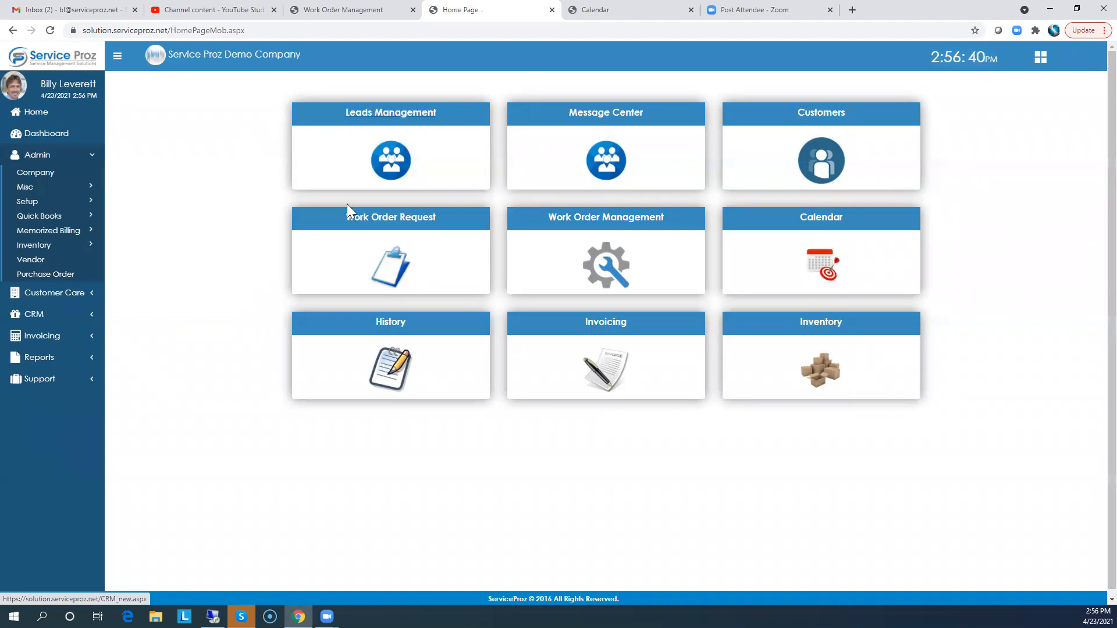
{"action": "left_click", "coordinate": [584, 220]}
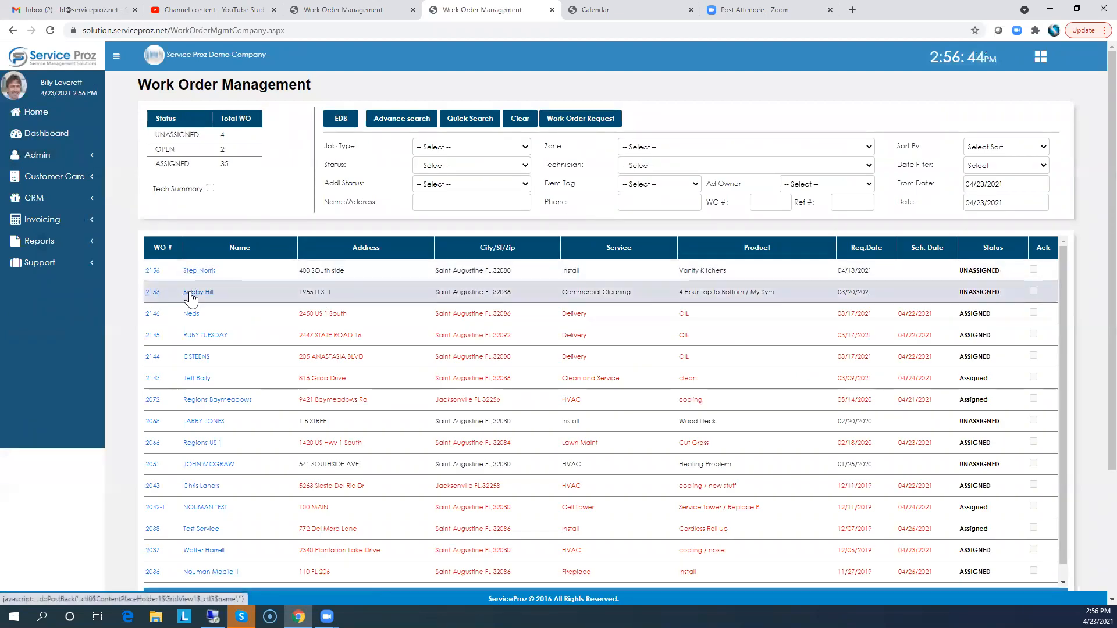
{"action": "left_click", "coordinate": [191, 314]}
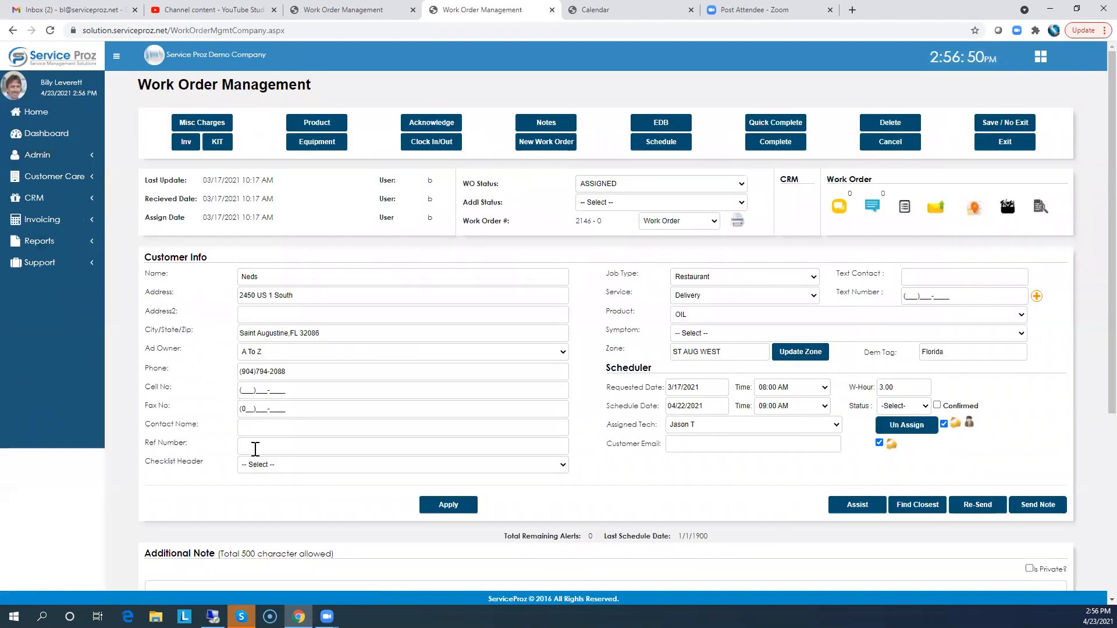
{"action": "left_click", "coordinate": [266, 466]}
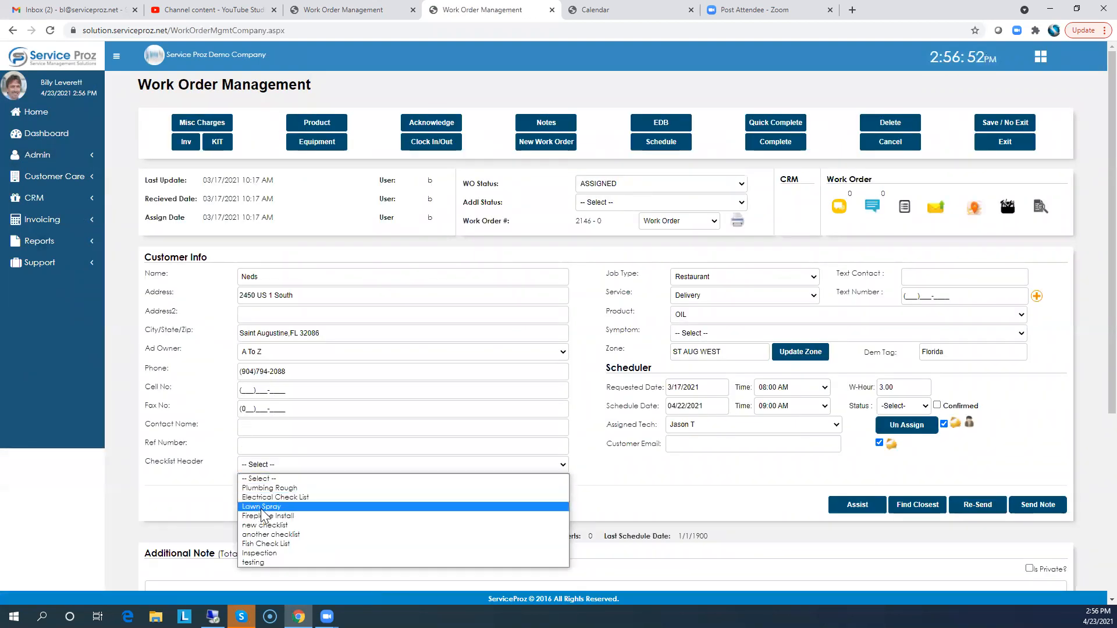
{"action": "left_click", "coordinate": [261, 508]}
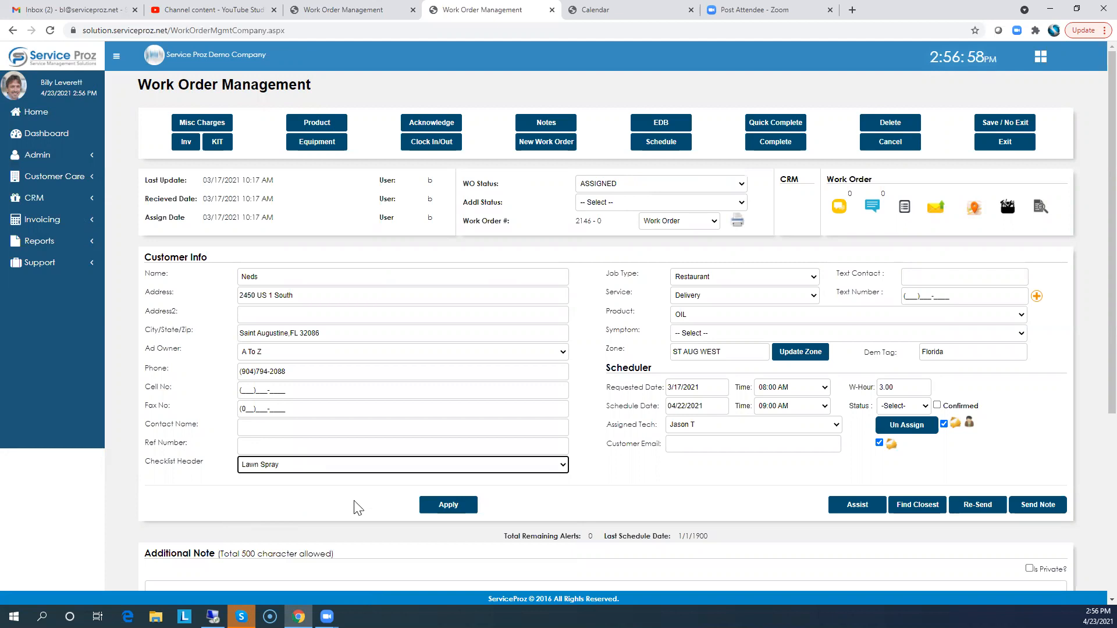
{"action": "left_click", "coordinate": [328, 470]}
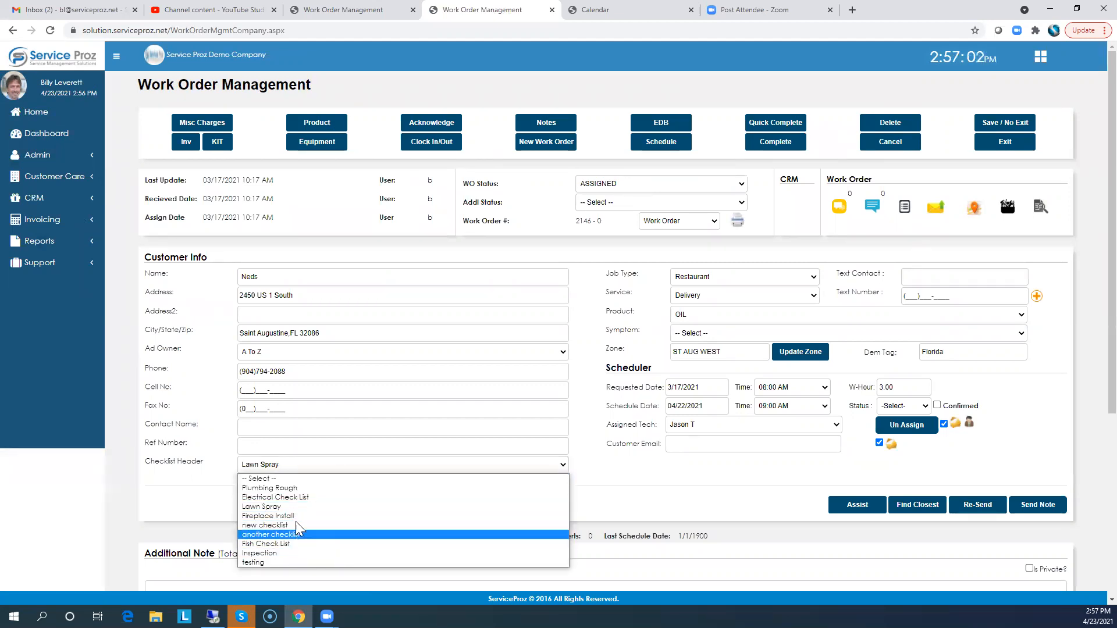
{"action": "left_click", "coordinate": [600, 470]}
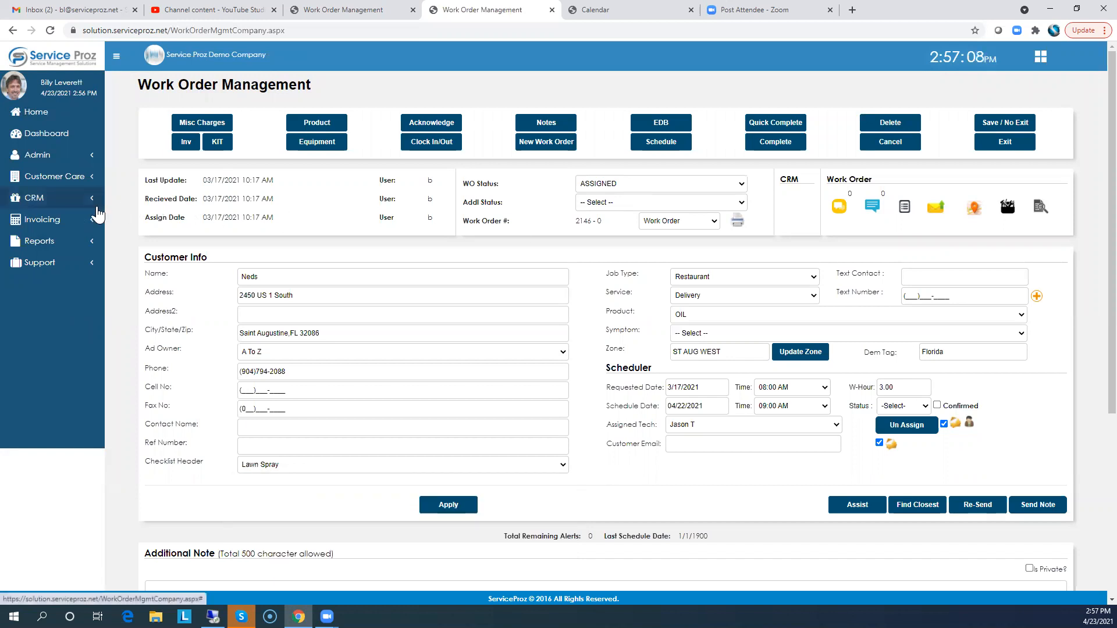
Open the Quick Books Settings page from the admin area and return to the home page
{"action": "left_click", "coordinate": [43, 244]}
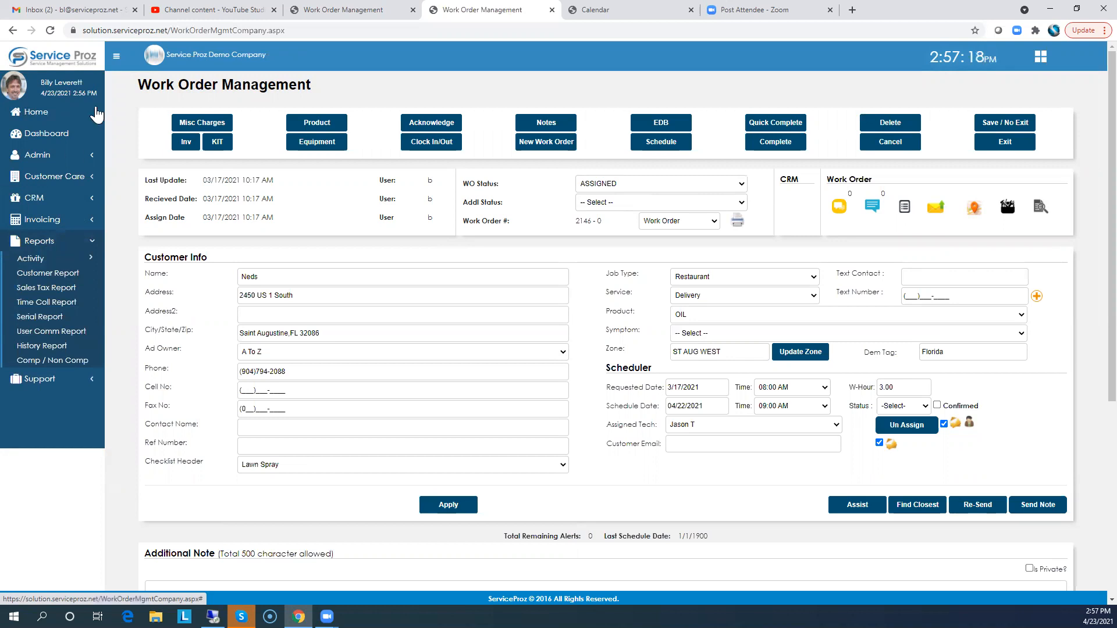
{"action": "left_click", "coordinate": [33, 118]}
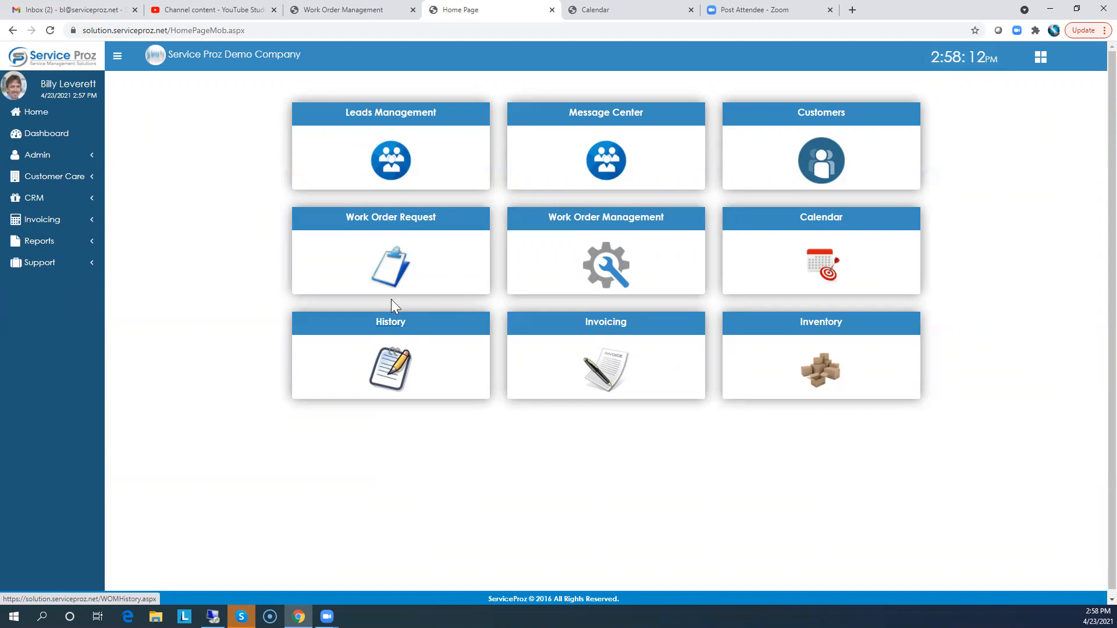
{"action": "left_click", "coordinate": [39, 157]}
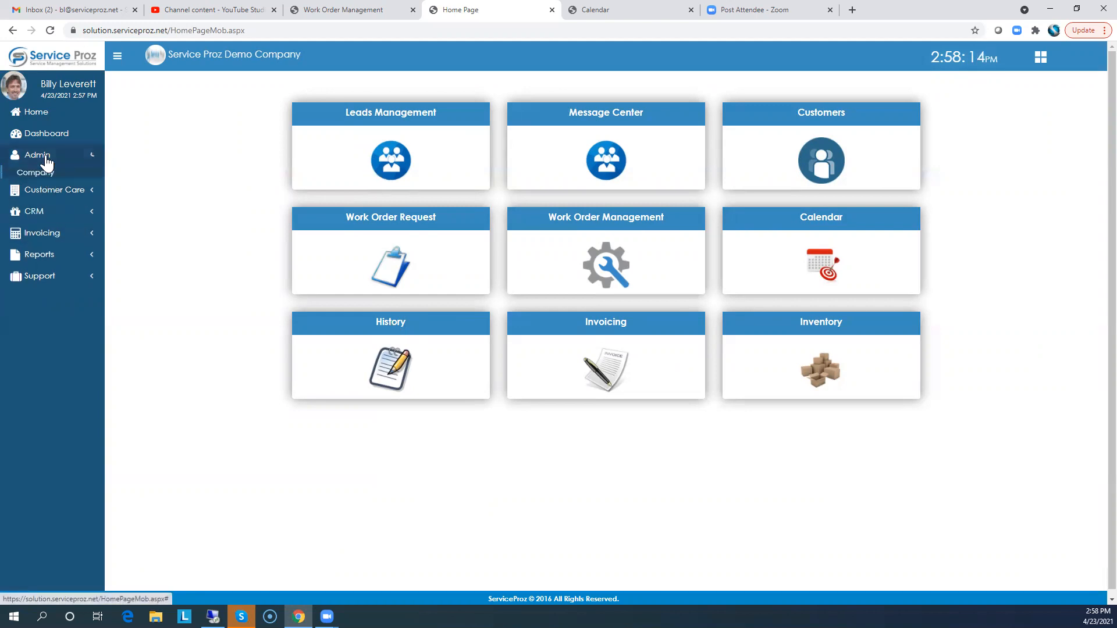
{"action": "mouse_move", "coordinate": [38, 224]}
{"action": "left_click", "coordinate": [150, 219]}
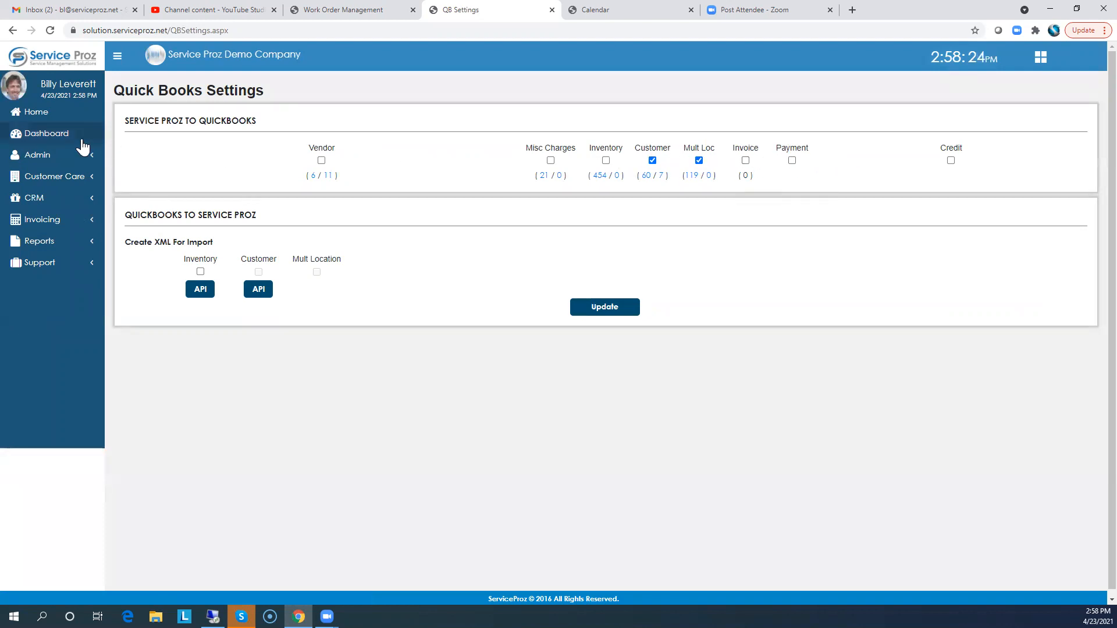
{"action": "left_click", "coordinate": [34, 118]}
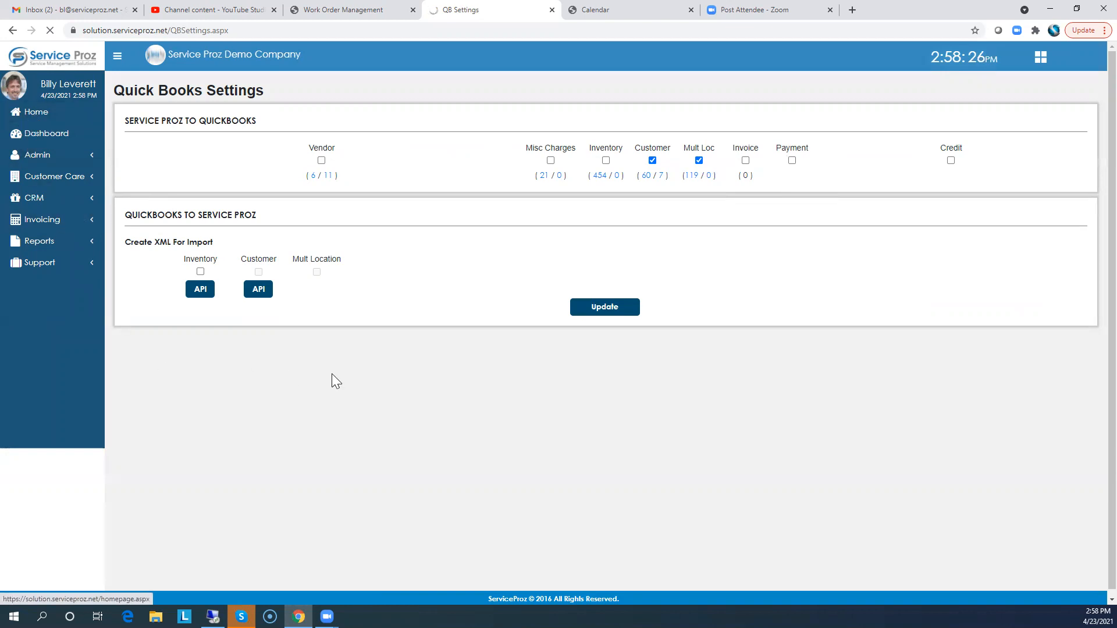